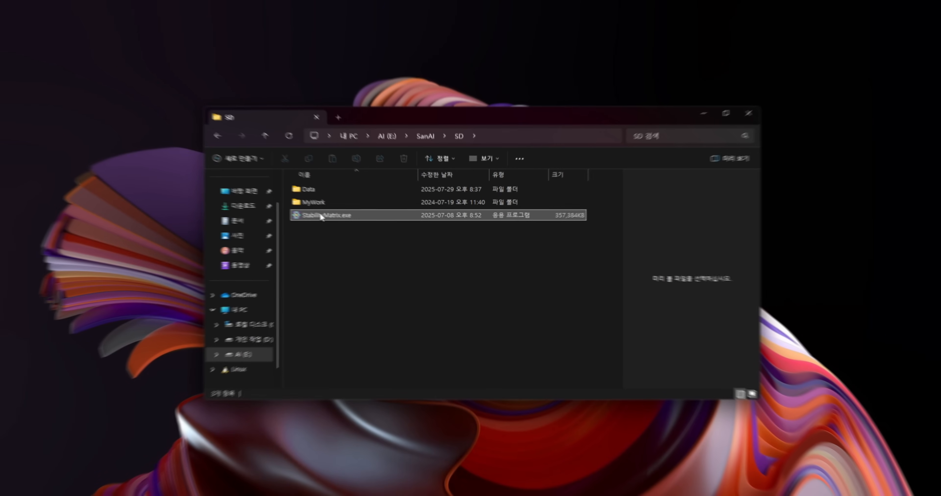
Launch StabilityMatrix.exe and browse from the SD folder to Data\Packages\ComfyUI\venv\Scripts.
{"action": "double_click", "coordinate": [322, 215]}
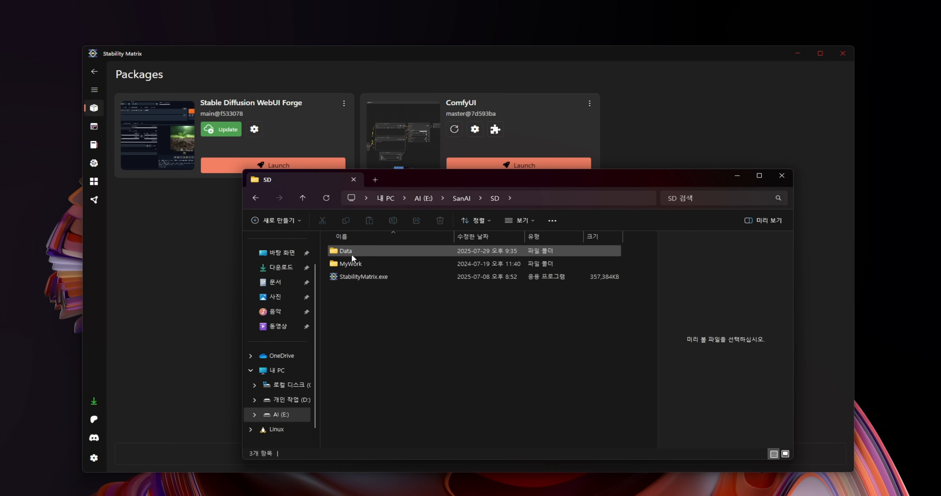
{"action": "double_click", "coordinate": [350, 253]}
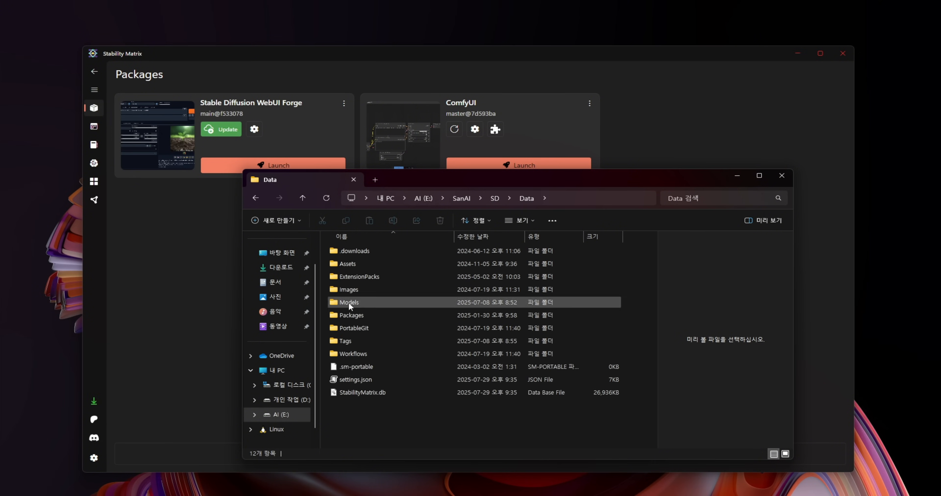
{"action": "double_click", "coordinate": [348, 317]}
{"action": "double_click", "coordinate": [350, 251]}
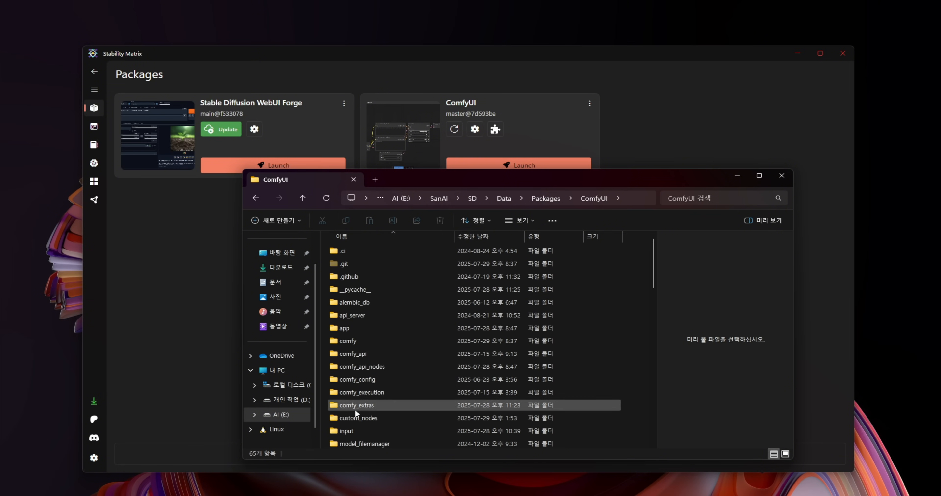
{"action": "scroll", "coordinate": [357, 405], "scroll_direction": "down", "scroll_amount": 4}
{"action": "scroll", "coordinate": [358, 400], "scroll_direction": "down", "scroll_amount": 2}
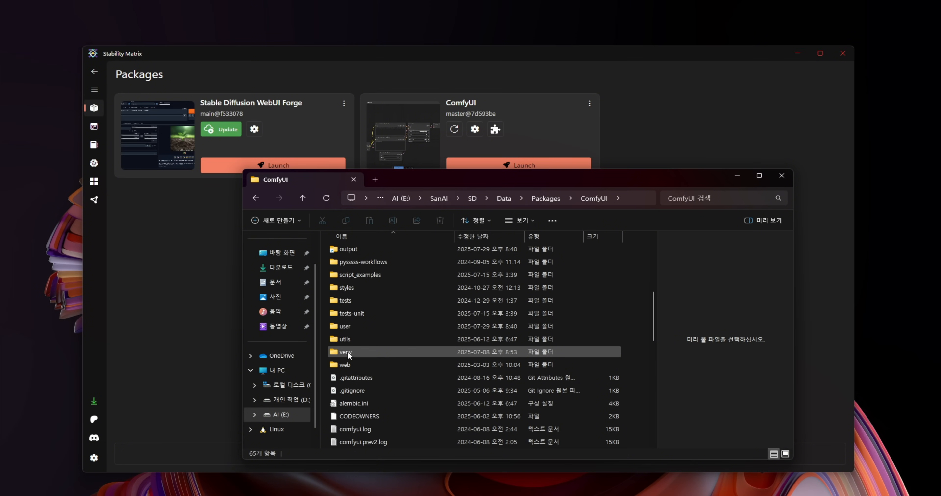
{"action": "mouse_move", "coordinate": [347, 351]}
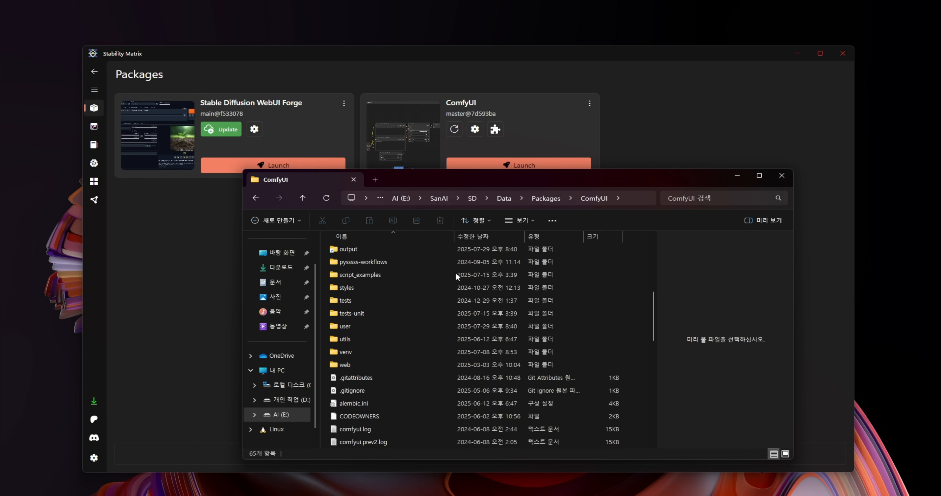
{"action": "double_click", "coordinate": [348, 352]}
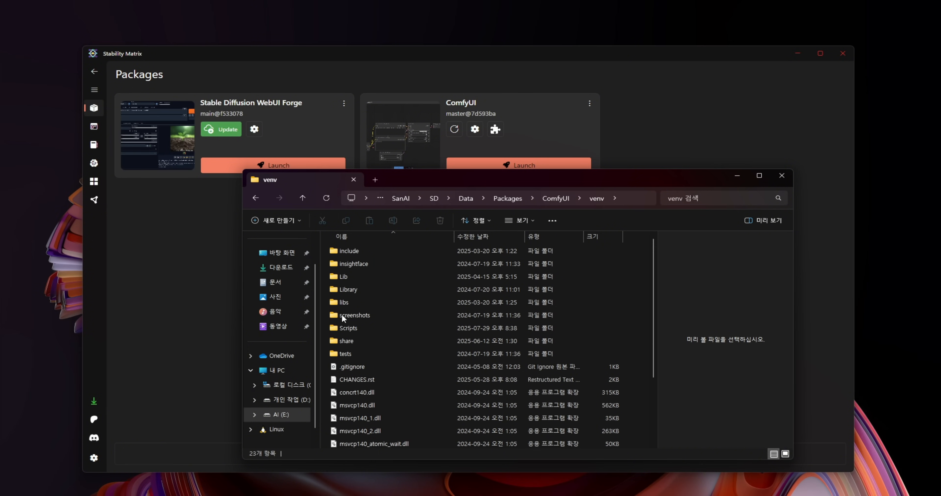
{"action": "double_click", "coordinate": [351, 329]}
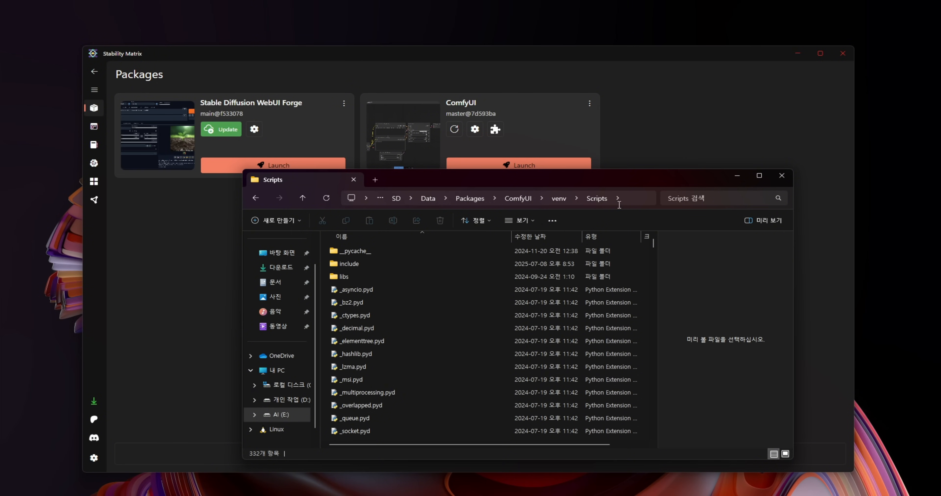
Open a command prompt in ComfyUI's venv\Scripts folder and move its window off the Stability Matrix package cards.
{"action": "left_click", "coordinate": [620, 200]}
{"action": "type", "text": "cmd"}
{"action": "key", "text": "Return"}
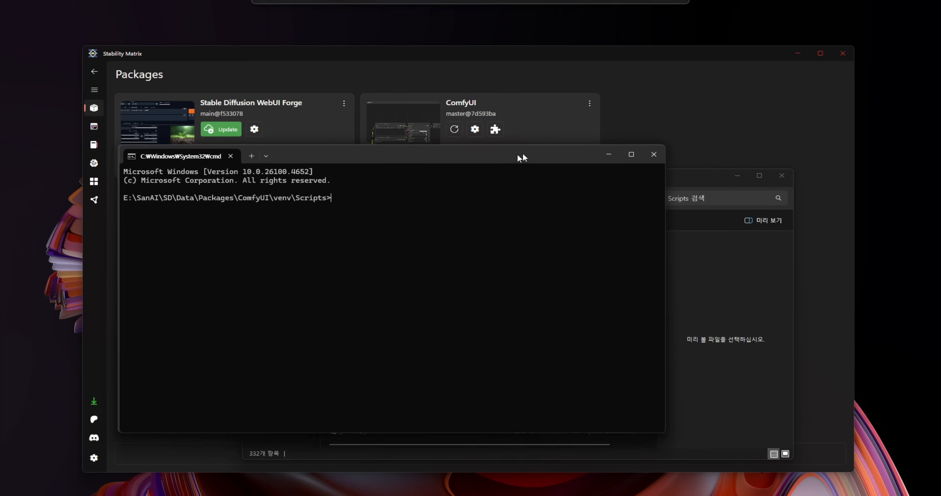
{"action": "left_click_drag", "start_coordinate": [522, 153], "coordinate": [623, 223]}
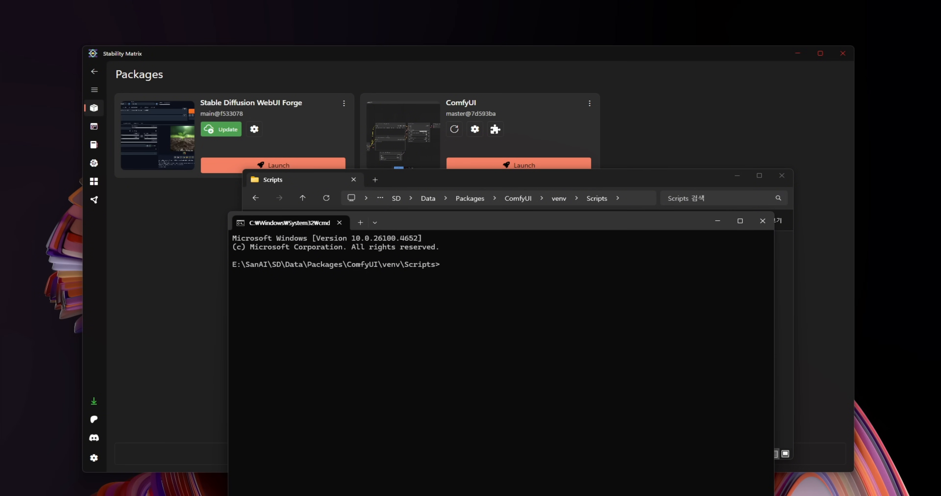
Uninstall sageattention with python.exe -m pip uninstall and approve the removal.
{"action": "type", "text": "python.exe -m pip uninstall sageattention"}
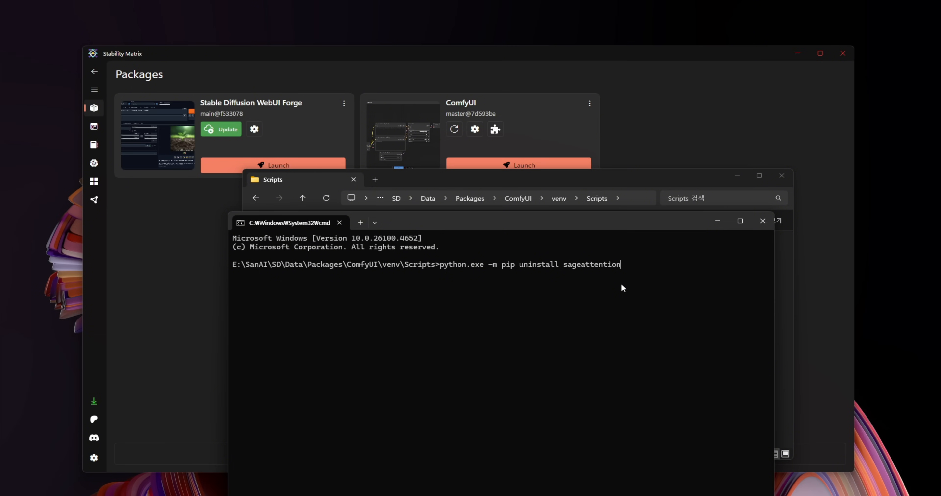
{"action": "key", "text": "Return"}
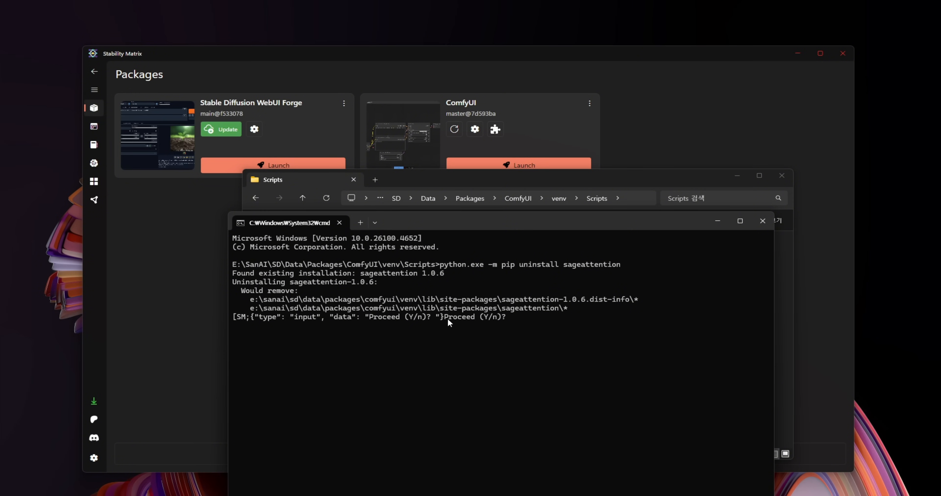
{"action": "type", "text": "y"}
{"action": "key", "text": "Return"}
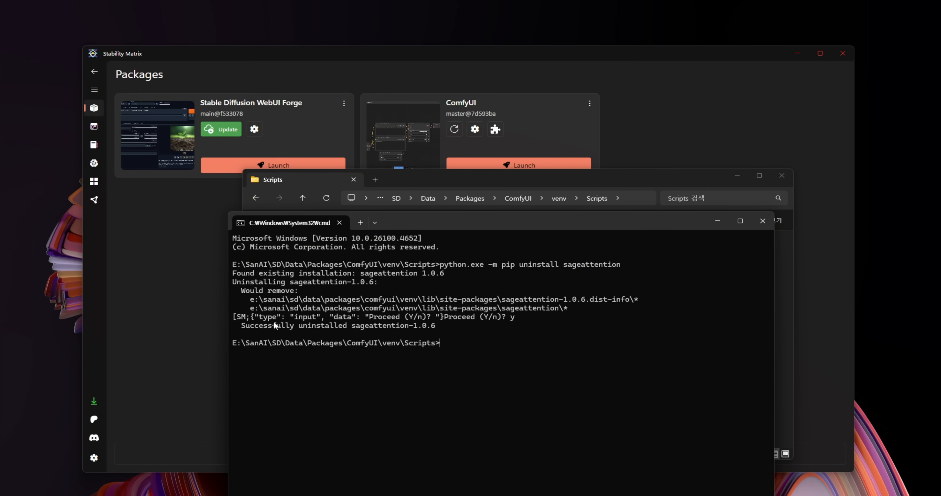
Try to uninstall tiriton-windows with python.exe -m pip and with plain pip.
{"action": "type", "text": "python.exe -m pip uninstall tiriton-windows"}
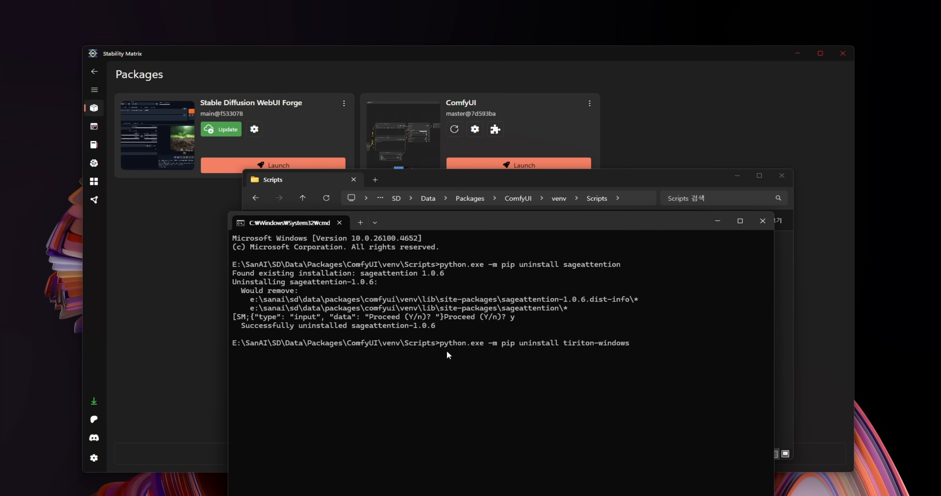
{"action": "key", "text": "Return"}
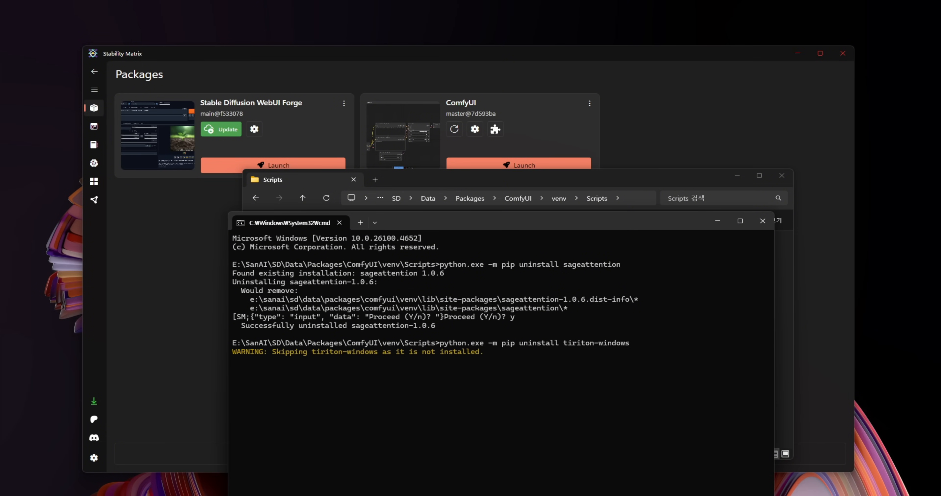
{"action": "type", "text": "pip uninstall tiriton-windows"}
{"action": "key", "text": "Return"}
{"action": "type", "text": "pip"}
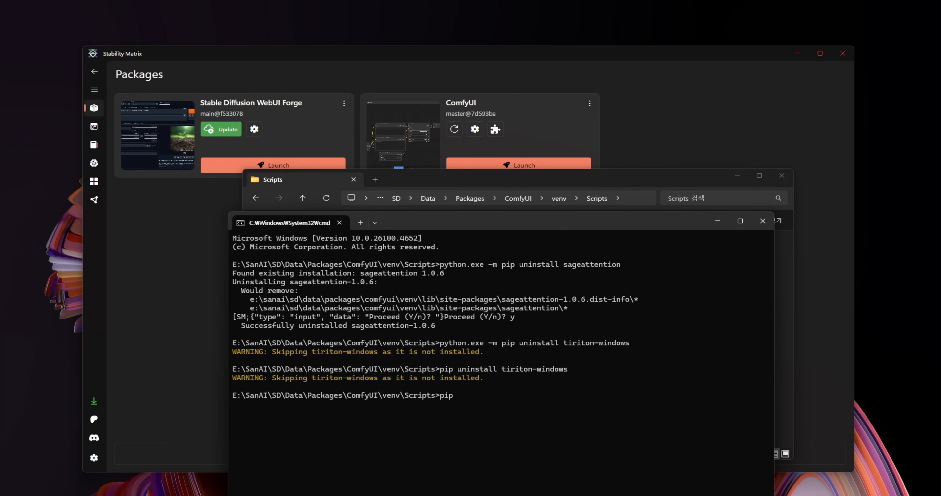
{"action": "key", "text": "Escape"}
Uninstall triton-windows with python.exe -m pip uninstall and approve the removal.
{"action": "type", "text": "python.exe -m pip uninstall triiton-windows"}
{"action": "key", "text": "BackSpace"}
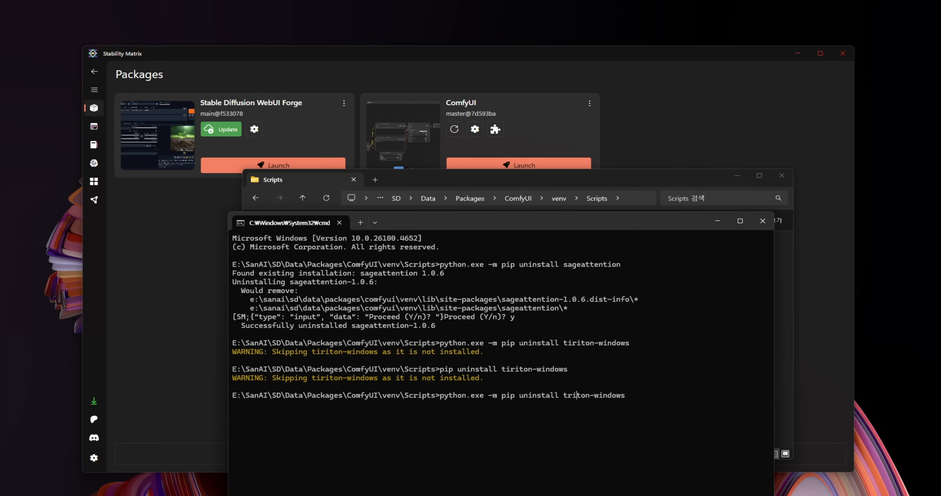
{"action": "key", "text": "Return"}
{"action": "type", "text": "y"}
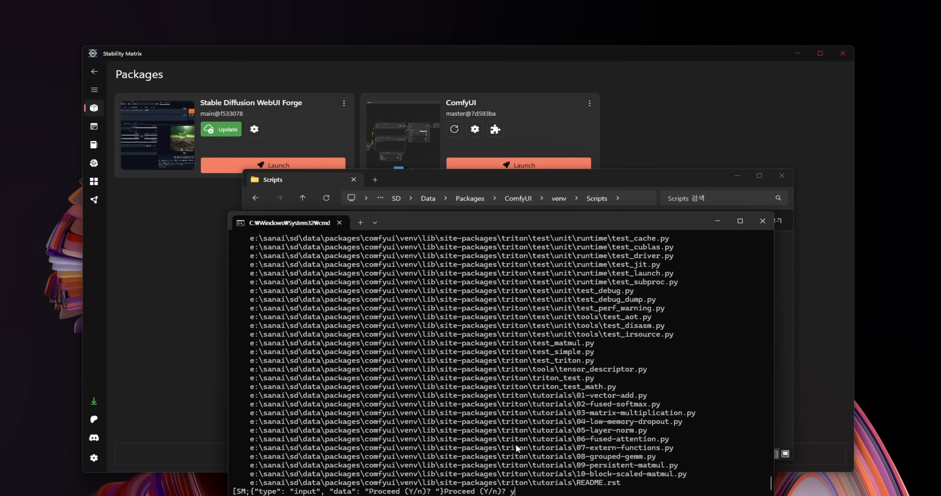
{"action": "key", "text": "Return"}
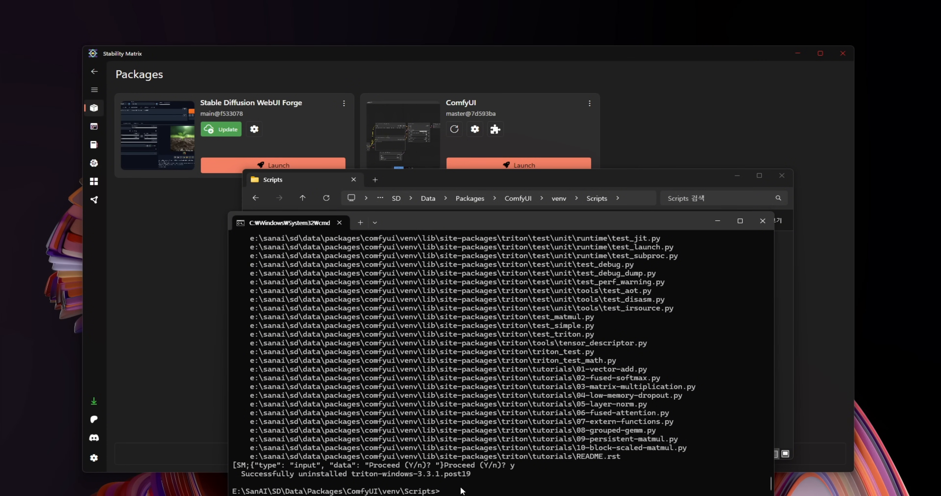
Install the latest Triton by running python.exe -m pip install -U triton-windows.
{"action": "type", "text": "python.exe -m pip install -U triton-windows"}
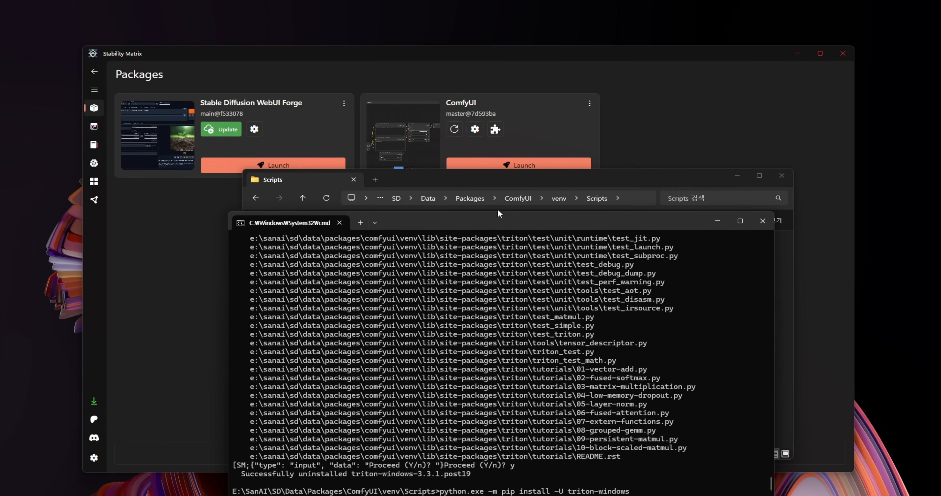
{"action": "left_click_drag", "start_coordinate": [506, 222], "coordinate": [443, 92]}
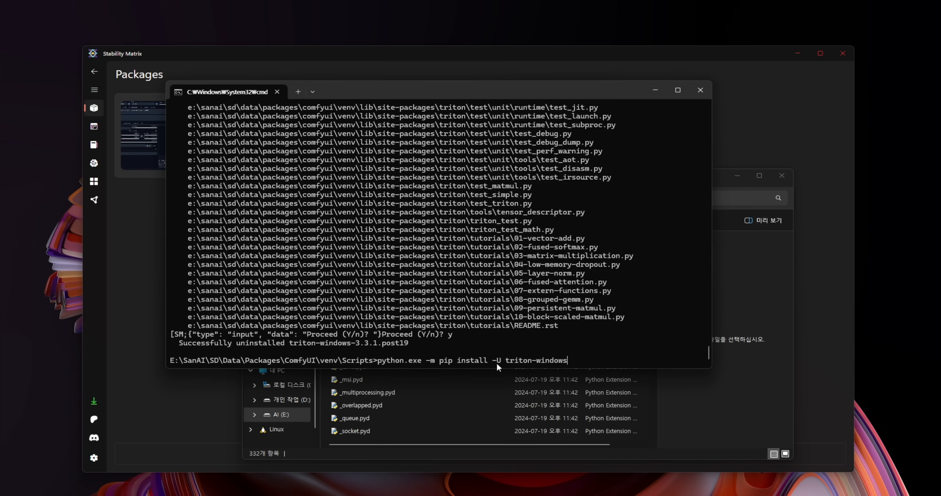
{"action": "key", "text": "Return"}
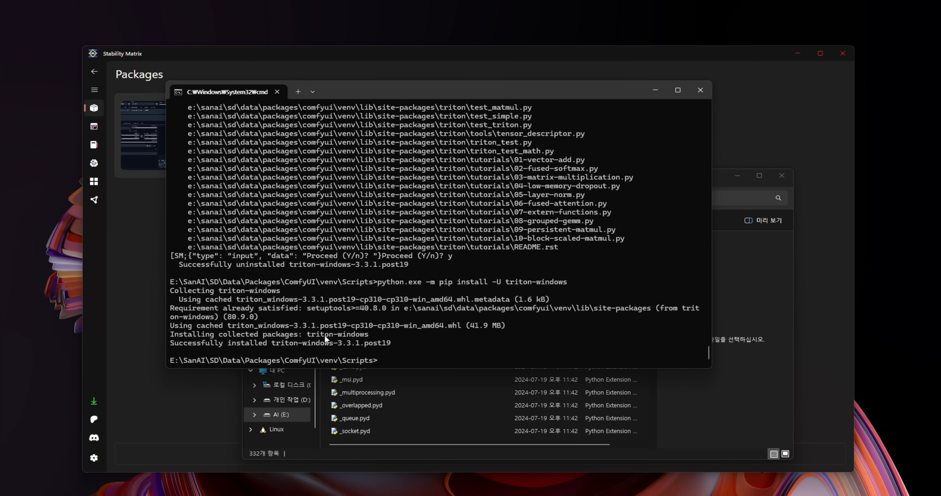
Install the latest SageAttention by running python.exe -m pip install -U sageattention.
{"action": "type", "text": "python.exe -m pip install -U sageattention"}
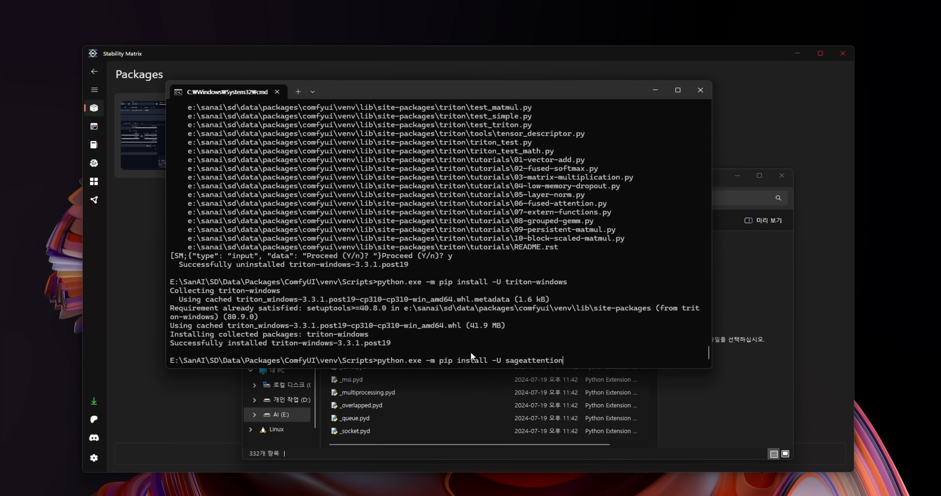
{"action": "key", "text": "Return"}
{"action": "left_click", "coordinate": [341, 351]}
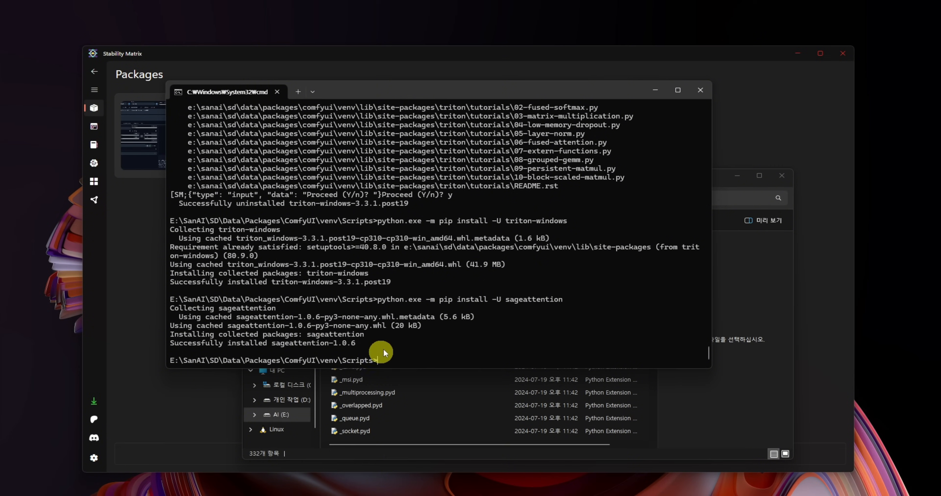
Close the command prompt and launch the ComfyUI package from Stability Matrix.
{"action": "left_click", "coordinate": [278, 90]}
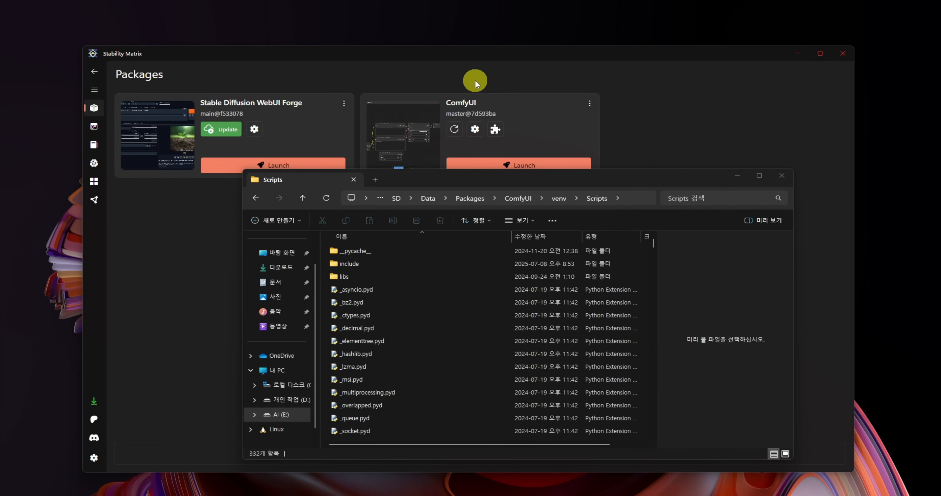
{"action": "left_click", "coordinate": [475, 81]}
{"action": "left_click", "coordinate": [510, 164]}
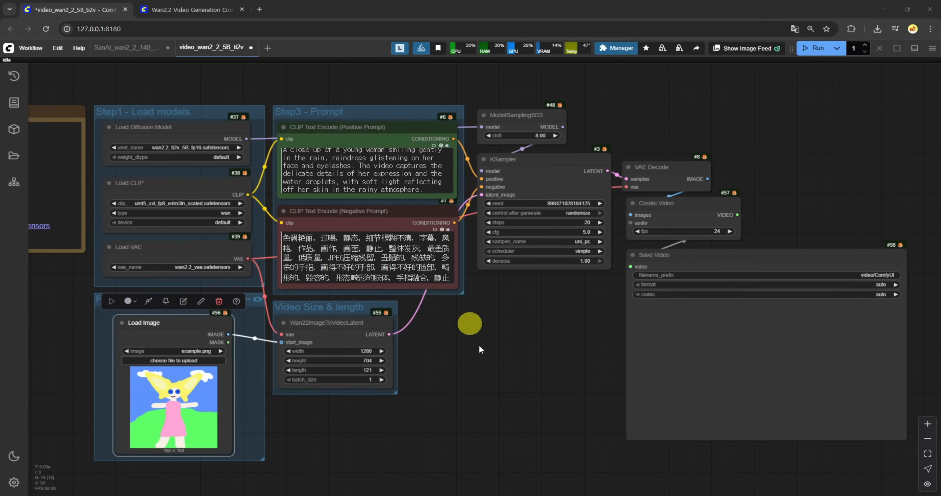
Load the Wan 2.2 5B Video Generation workflow from ComfyUI's Video templates.
{"action": "scroll", "coordinate": [461, 340], "scroll_direction": "down", "scroll_amount": 6}
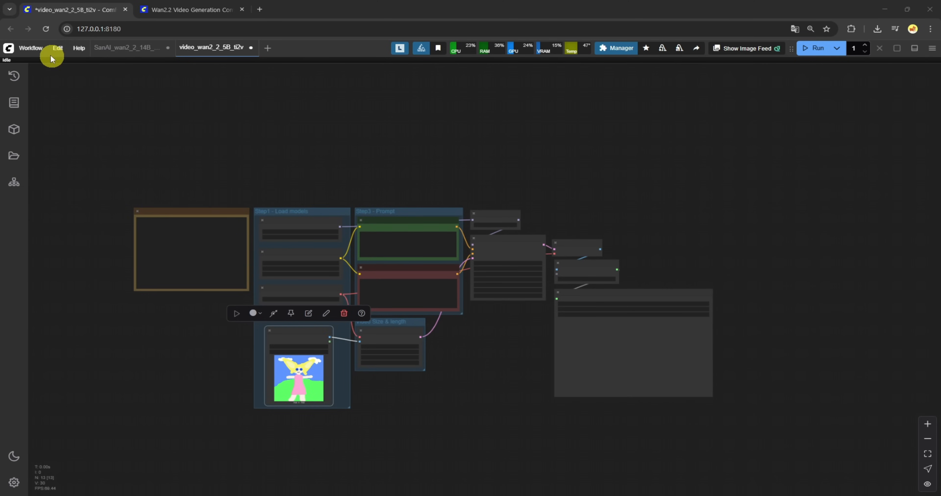
{"action": "left_click", "coordinate": [26, 51]}
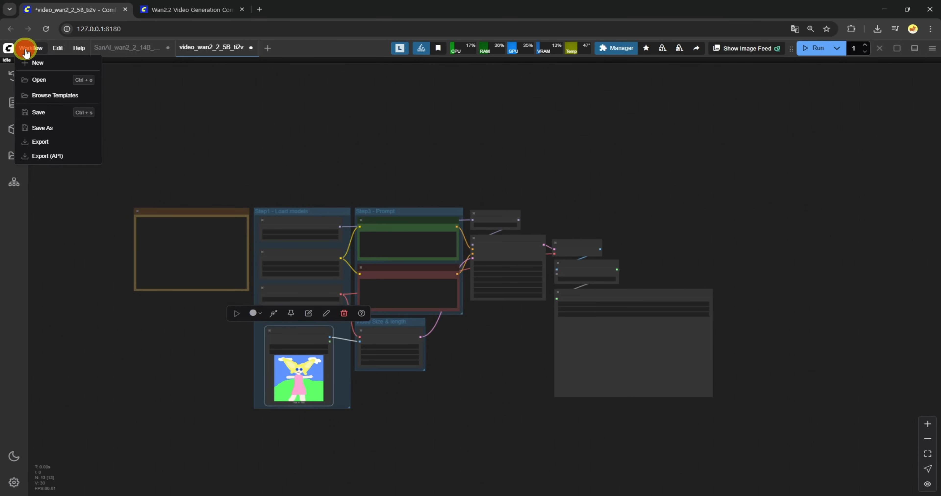
{"action": "left_click", "coordinate": [51, 95]}
{"action": "left_click", "coordinate": [78, 215]}
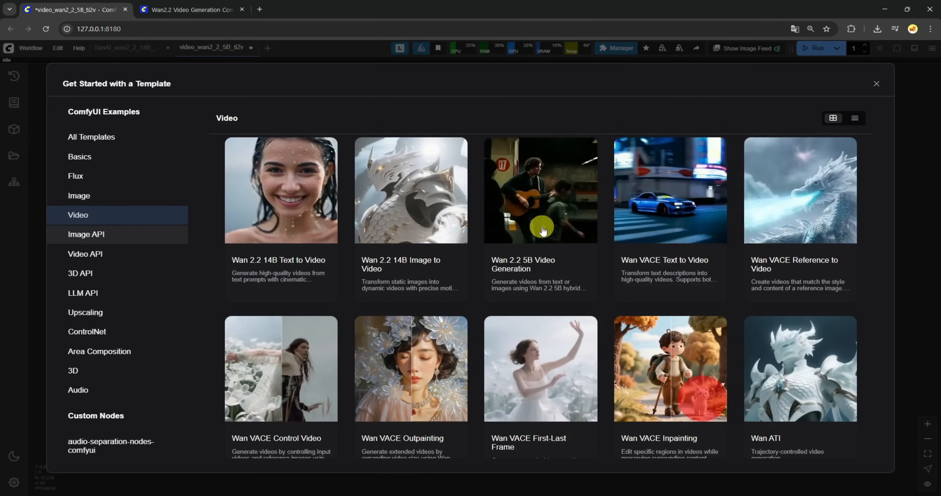
{"action": "left_click", "coordinate": [542, 228]}
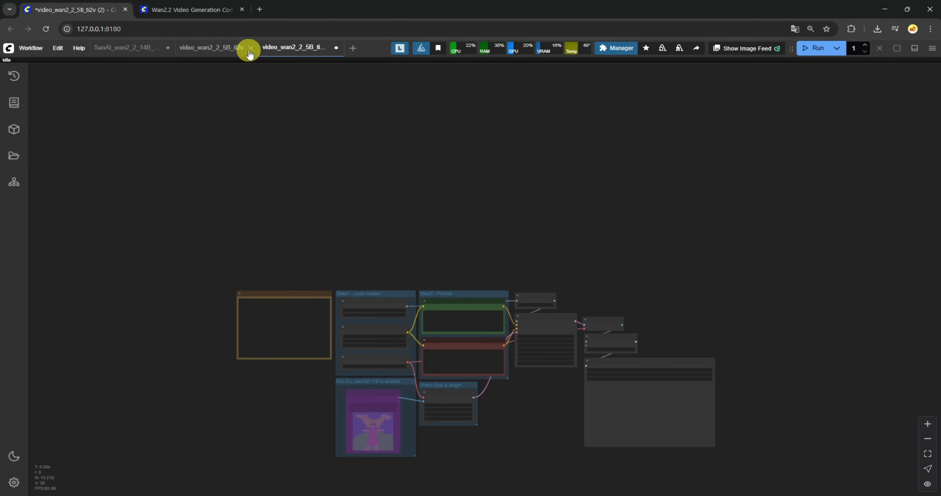
Widen the Model Links note so its file save location tree fits, and move it clear of the Step1 - Load models group.
{"action": "left_click_drag", "start_coordinate": [621, 418], "coordinate": [551, 351]}
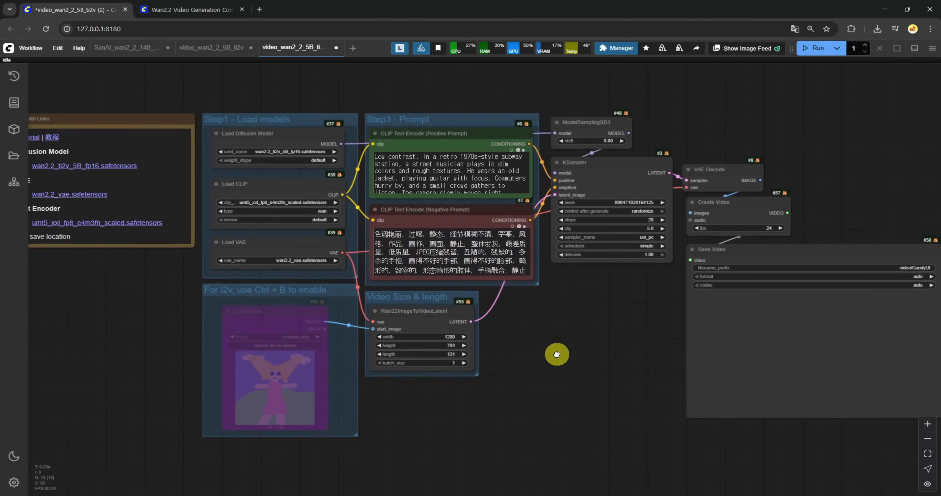
{"action": "left_click_drag", "start_coordinate": [101, 260], "coordinate": [169, 304]}
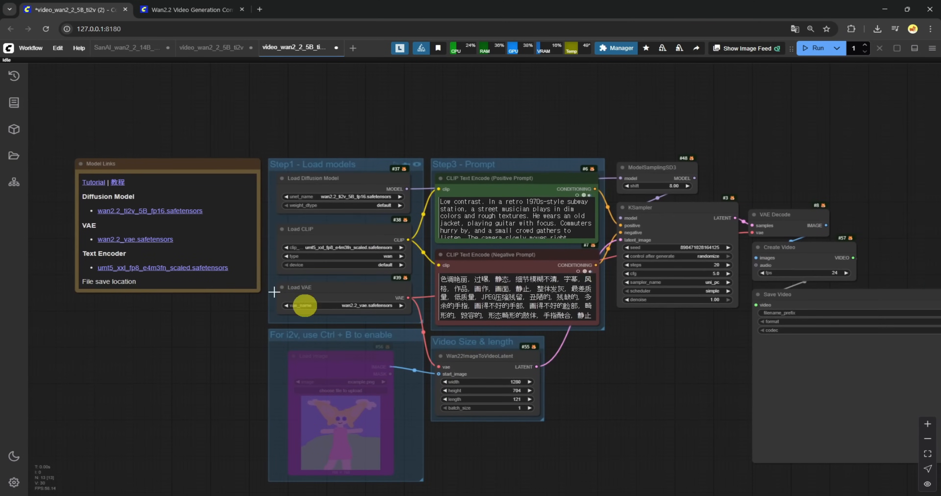
{"action": "scroll", "coordinate": [75, 182], "scroll_direction": "up", "scroll_amount": 6}
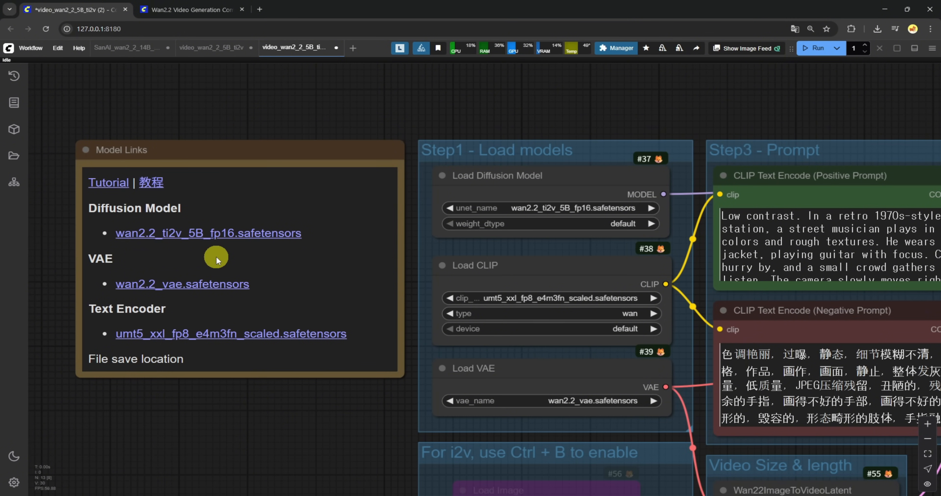
{"action": "scroll", "coordinate": [194, 251], "scroll_direction": "down", "scroll_amount": 4}
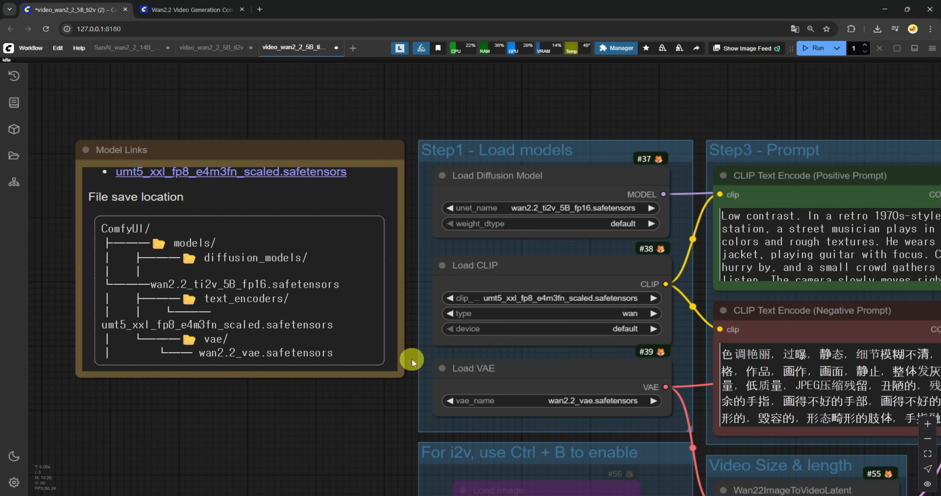
{"action": "left_click_drag", "start_coordinate": [404, 376], "coordinate": [525, 377]}
{"action": "left_click_drag", "start_coordinate": [414, 161], "coordinate": [306, 151]}
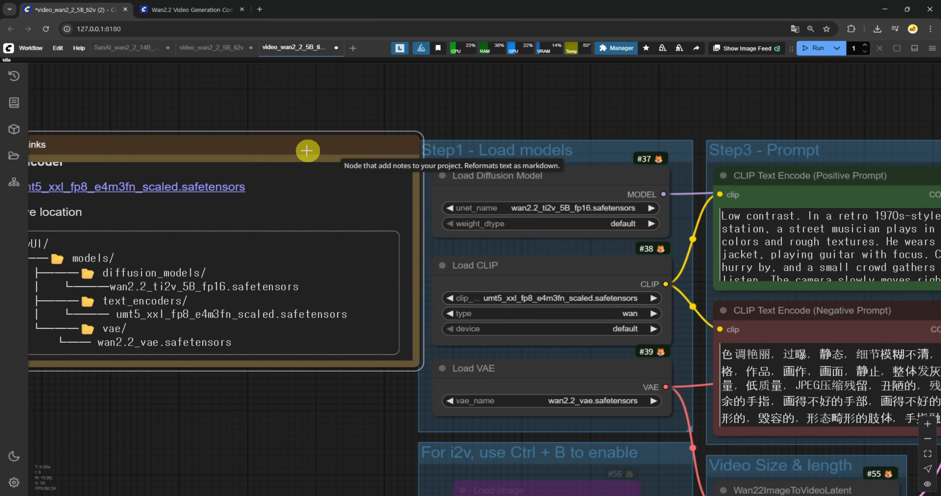
{"action": "left_click_drag", "start_coordinate": [167, 416], "coordinate": [245, 429]}
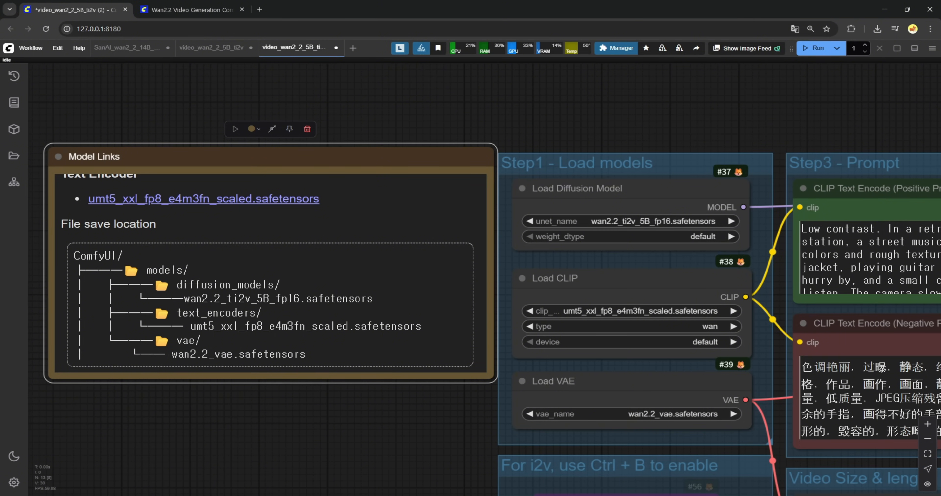
Switch to File Explorer and locate wan2.2_ti2v_5B_fp16.safetensors in the wan2.2 subfolder of Data\Models\DiffusionModels.
{"action": "key", "text": "alt+Tab"}
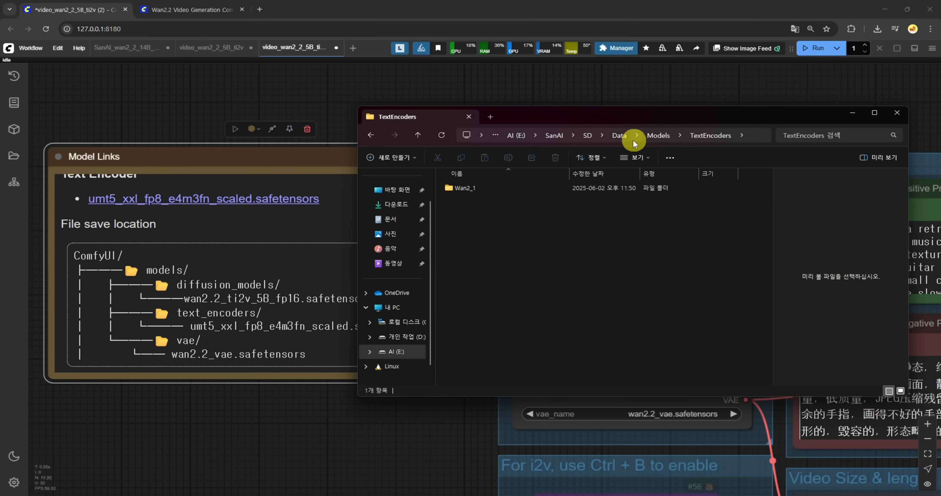
{"action": "left_click", "coordinate": [620, 136]}
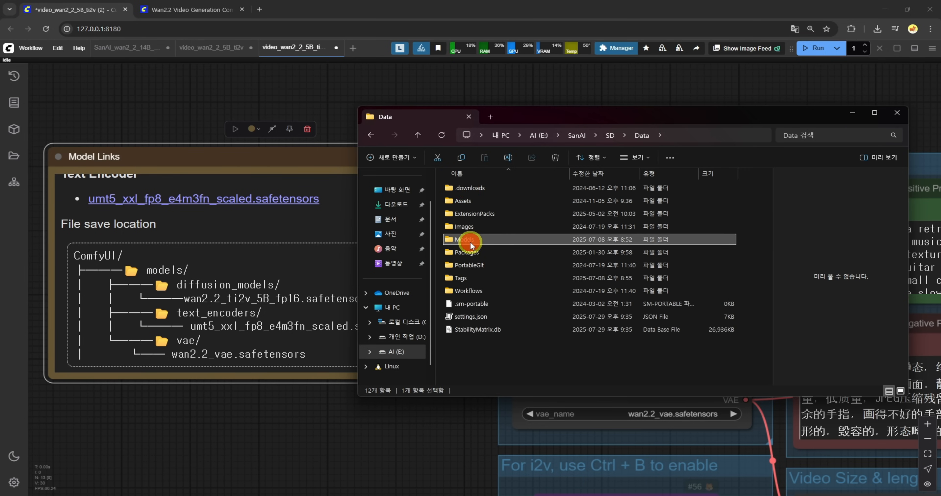
{"action": "double_click", "coordinate": [470, 242]}
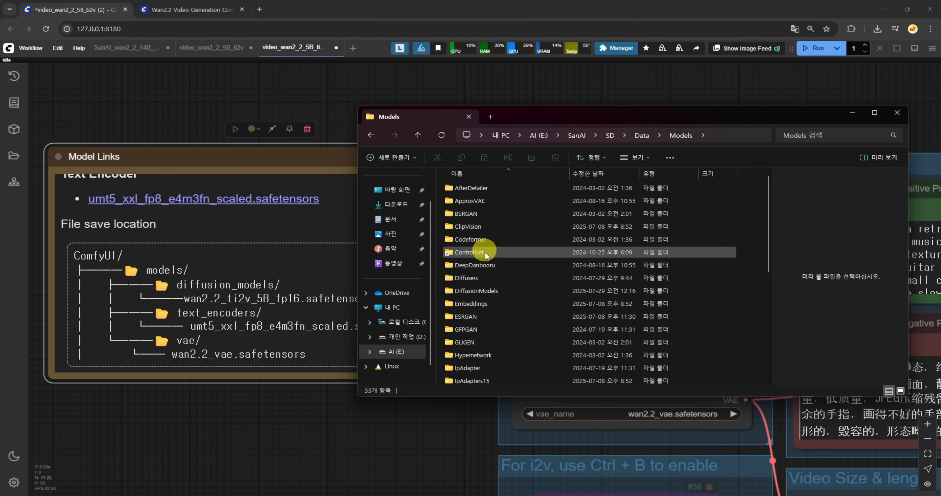
{"action": "double_click", "coordinate": [477, 292]}
{"action": "left_click", "coordinate": [470, 187]}
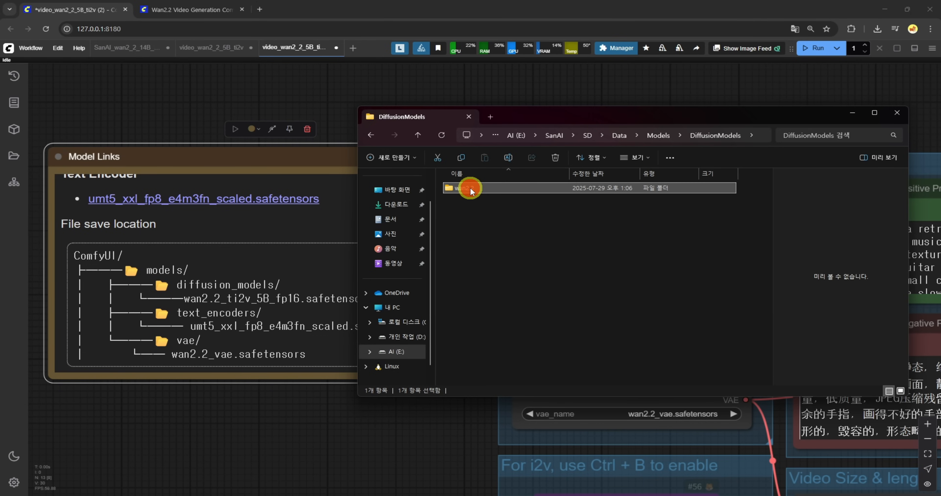
{"action": "double_click", "coordinate": [469, 187]}
{"action": "left_click", "coordinate": [498, 316]}
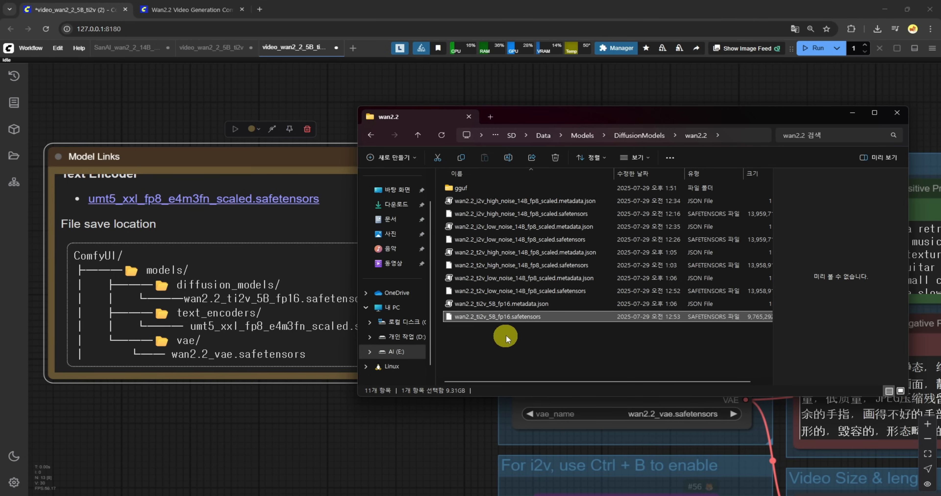
Locate umt5_xxl_fp8_e4m3fn_scaled.safetensors in the Wan2_1 subfolder of Models\TextEncoders.
{"action": "left_click", "coordinate": [636, 136]}
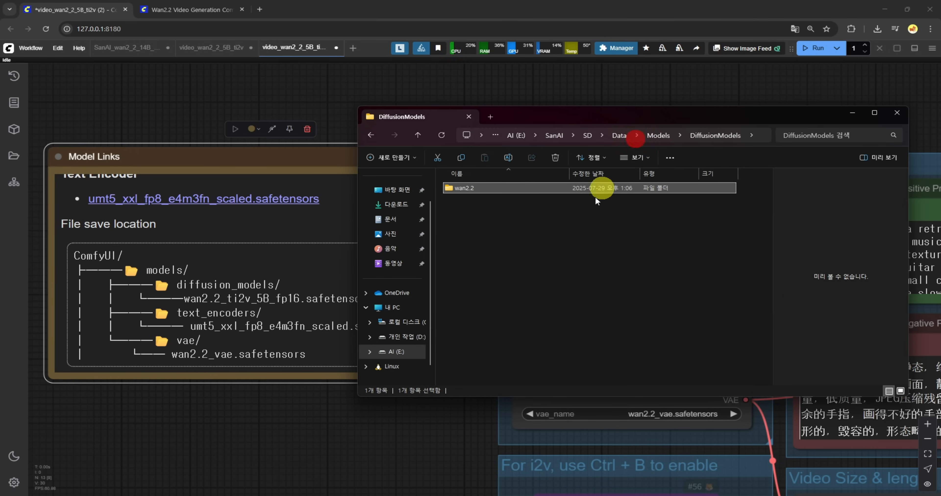
{"action": "left_click", "coordinate": [481, 255]}
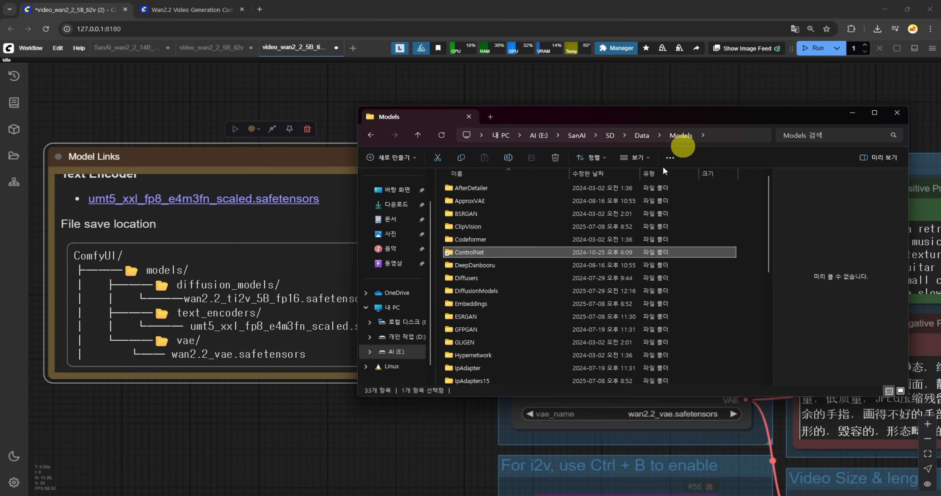
{"action": "scroll", "coordinate": [506, 286], "scroll_direction": "down", "scroll_amount": 5}
{"action": "double_click", "coordinate": [475, 343]}
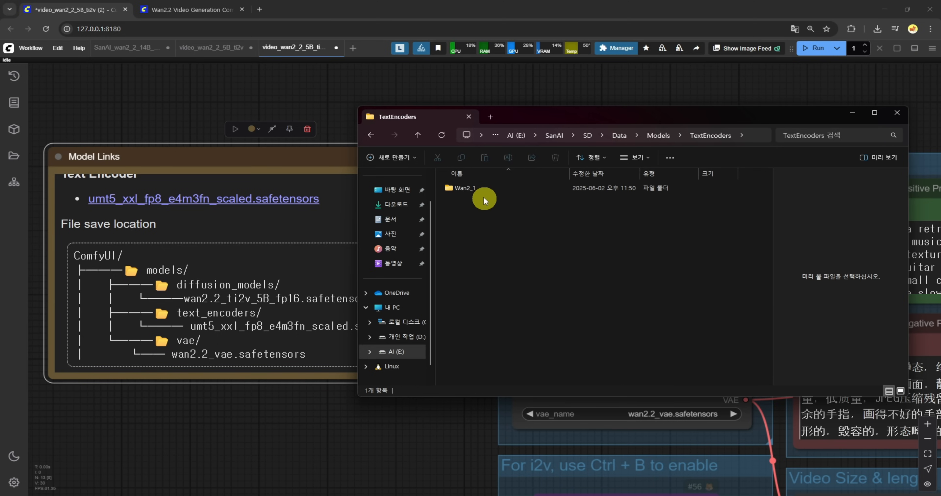
{"action": "double_click", "coordinate": [473, 187]}
{"action": "left_click", "coordinate": [490, 201]}
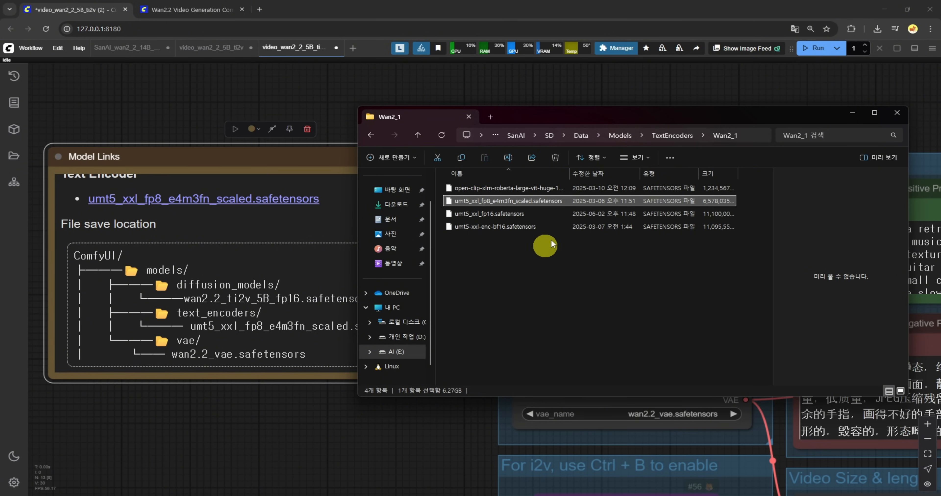
Locate wan2.2_vae.safetensors in the Wan2.2 subfolder of Models\VAE.
{"action": "left_click", "coordinate": [620, 136]}
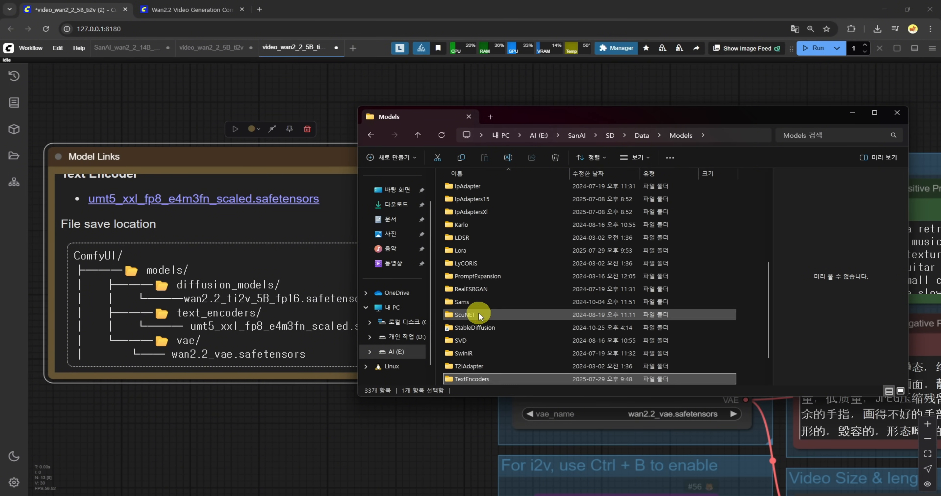
{"action": "double_click", "coordinate": [460, 380]}
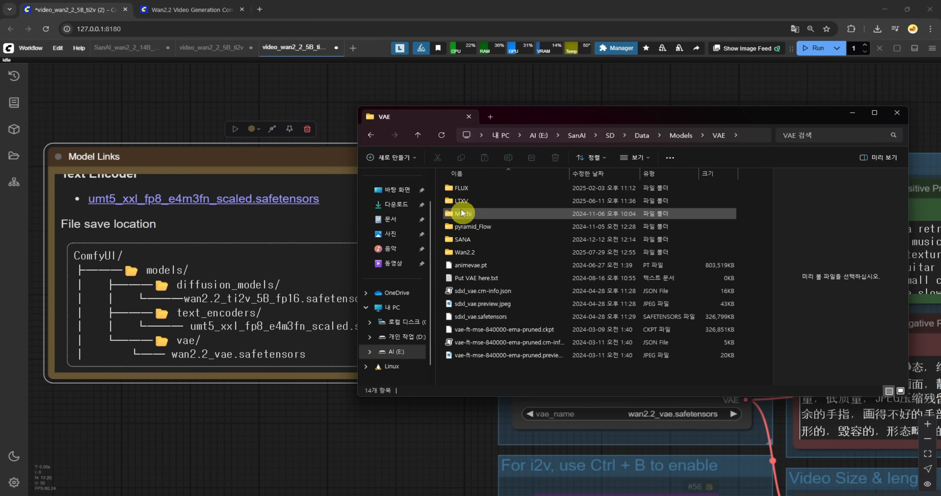
{"action": "double_click", "coordinate": [469, 252]}
{"action": "left_click", "coordinate": [475, 191]}
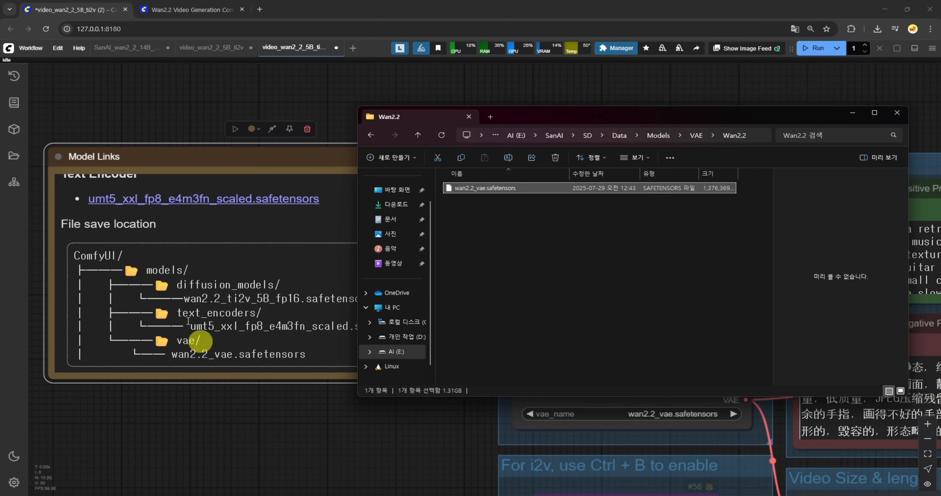
Browse to Data\Packages\ComfyUI\models and look inside its diffusion_models folder.
{"action": "left_click", "coordinate": [619, 136]}
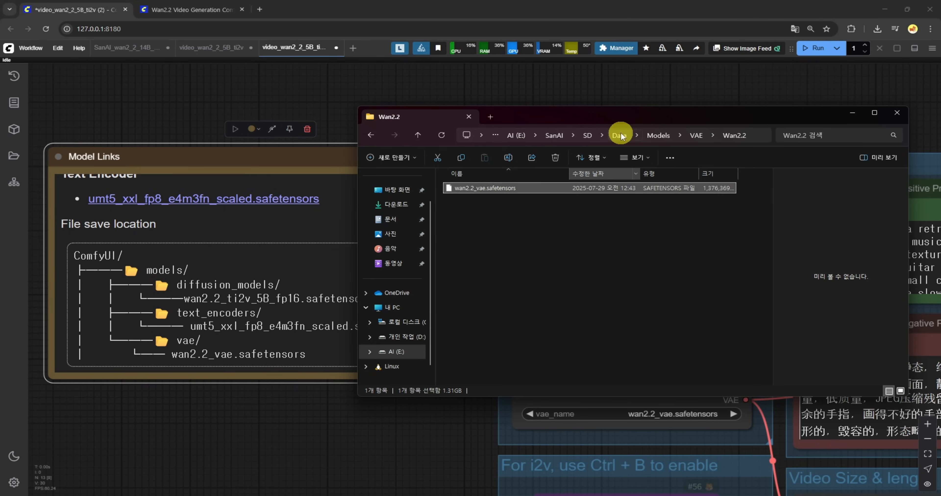
{"action": "left_click", "coordinate": [473, 254]}
{"action": "double_click", "coordinate": [473, 254]}
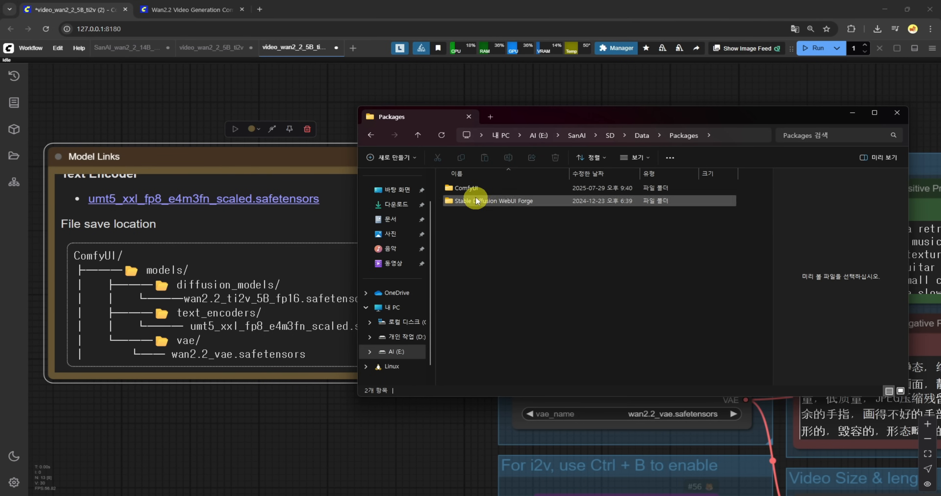
{"action": "double_click", "coordinate": [472, 188]}
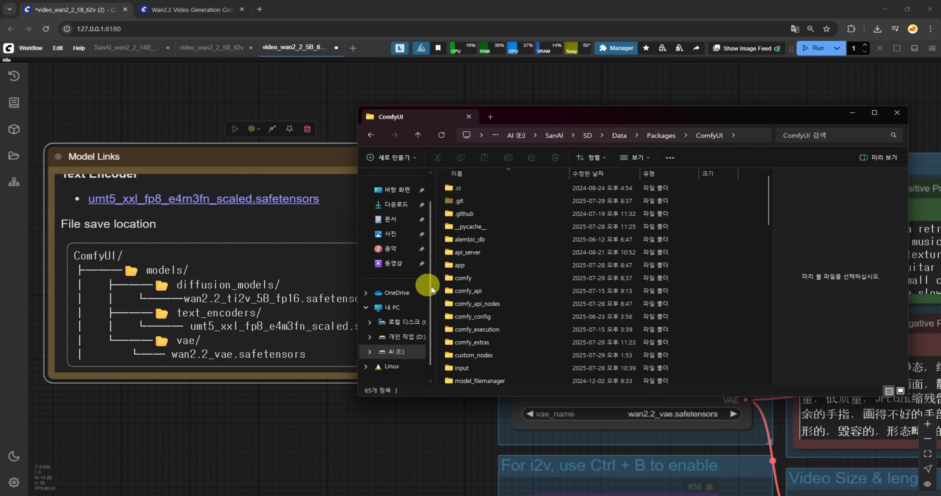
{"action": "key", "text": "m"}
{"action": "scroll", "coordinate": [481, 316], "scroll_direction": "down", "scroll_amount": 5}
{"action": "scroll", "coordinate": [479, 292], "scroll_direction": "up", "scroll_amount": 5}
{"action": "double_click", "coordinate": [464, 200]}
{"action": "left_click", "coordinate": [470, 332]}
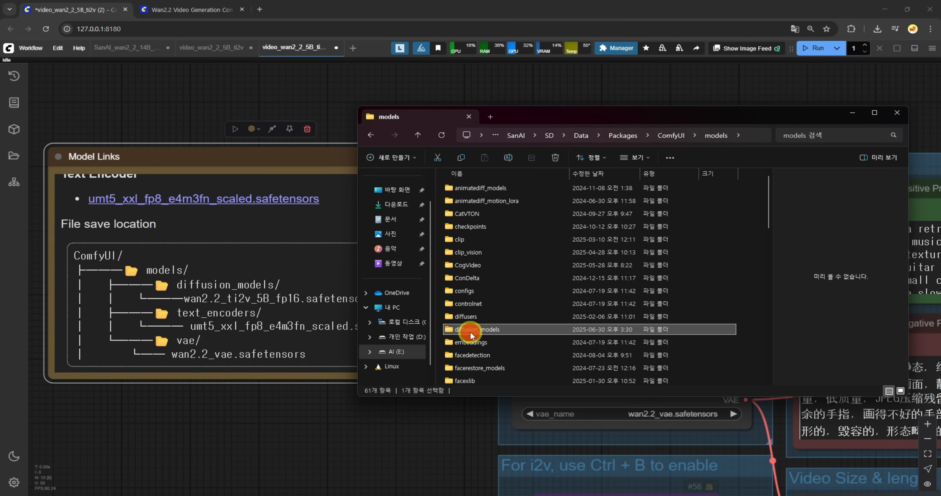
{"action": "double_click", "coordinate": [483, 329]}
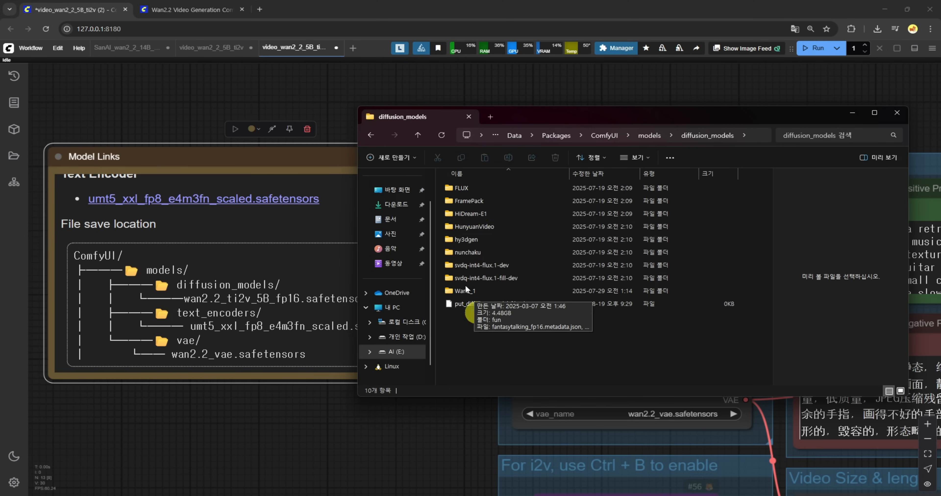
Locate the text_encoders and vae folders in the ComfyUI package's models folder, and return to the ComfyUI workflow.
{"action": "left_click", "coordinate": [373, 135]}
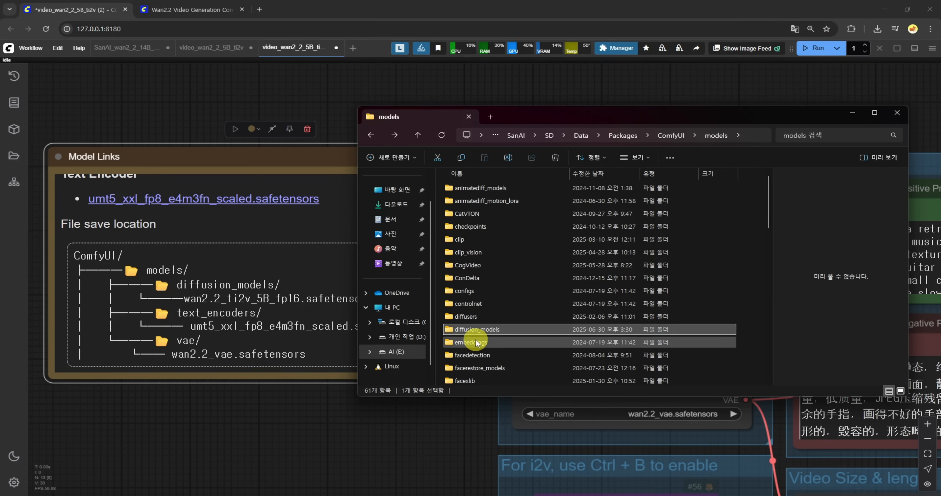
{"action": "left_click", "coordinate": [477, 355]}
{"action": "key", "text": "t"}
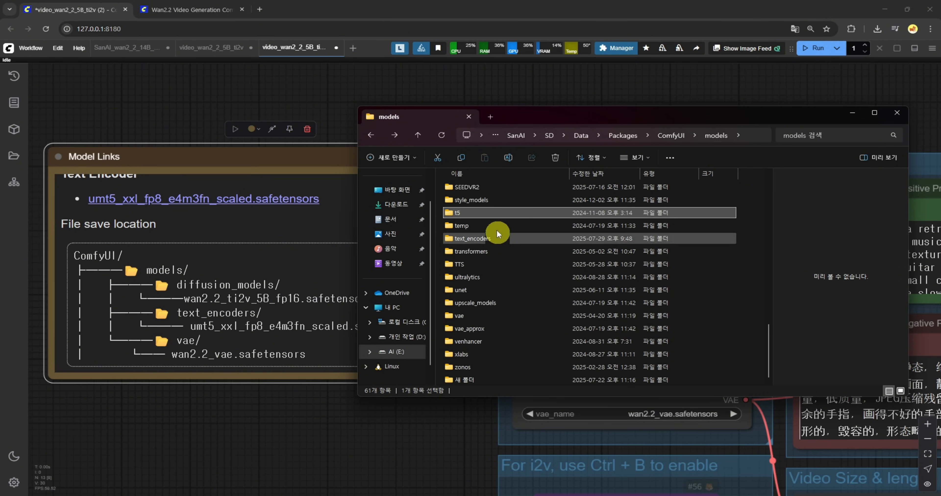
{"action": "left_click", "coordinate": [470, 240]}
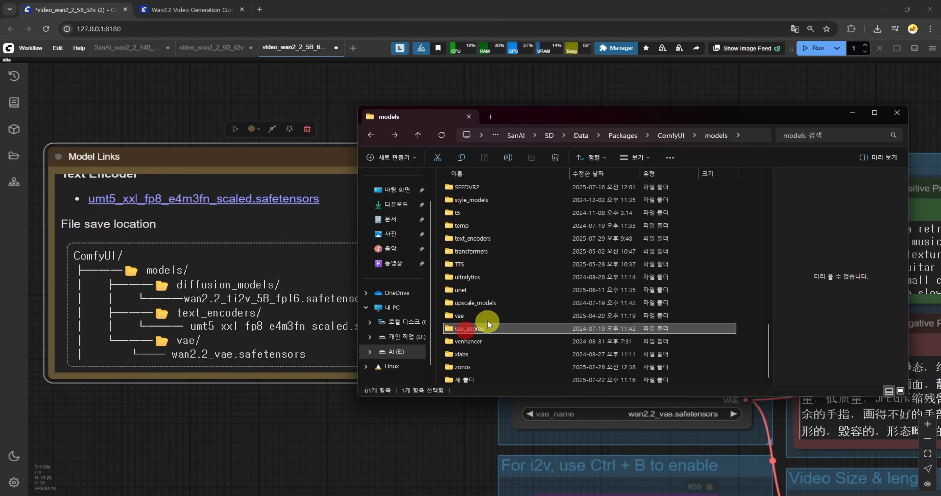
{"action": "left_click", "coordinate": [511, 315]}
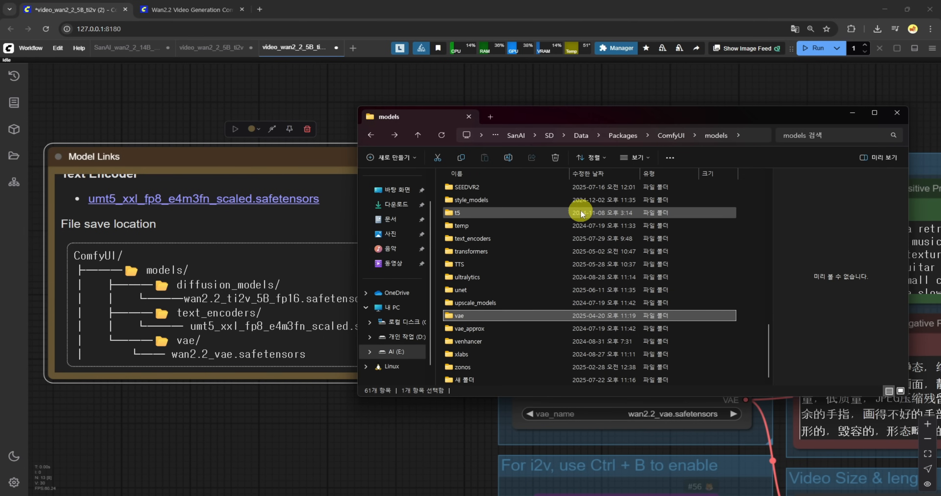
{"action": "left_click", "coordinate": [631, 129]}
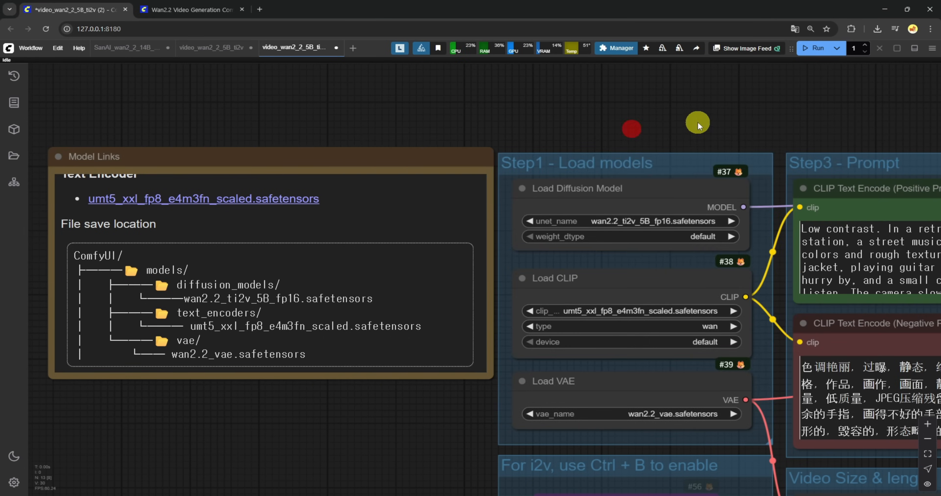
Set the Load Diffusion Model node's unet_name to wan2.2\wan2.2_ti2v_5B_fp16.safetensors.
{"action": "left_click_drag", "start_coordinate": [697, 123], "coordinate": [609, 137]}
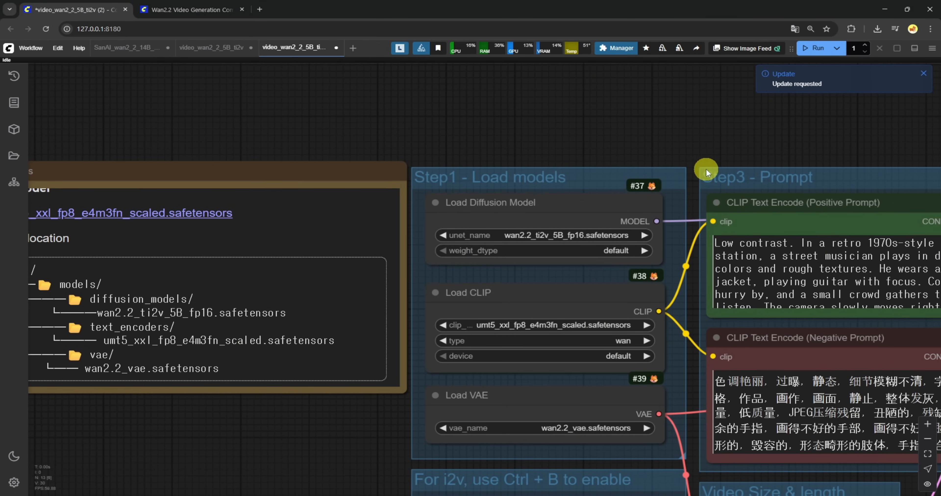
{"action": "scroll", "coordinate": [729, 148], "scroll_direction": "up", "scroll_amount": 5}
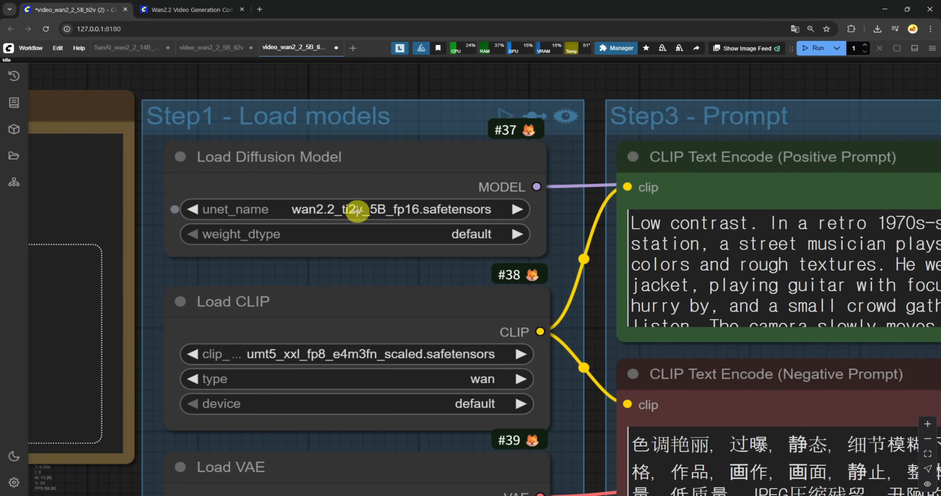
{"action": "left_click", "coordinate": [356, 211]}
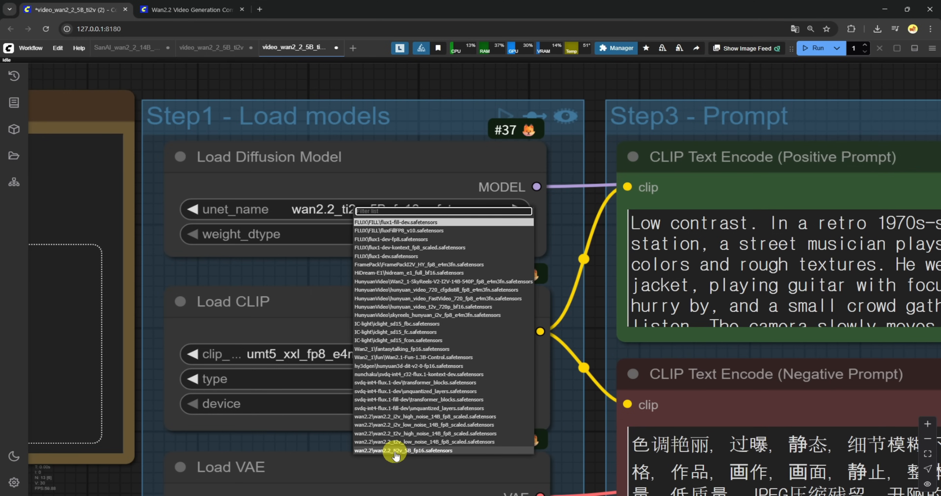
{"action": "left_click", "coordinate": [406, 452]}
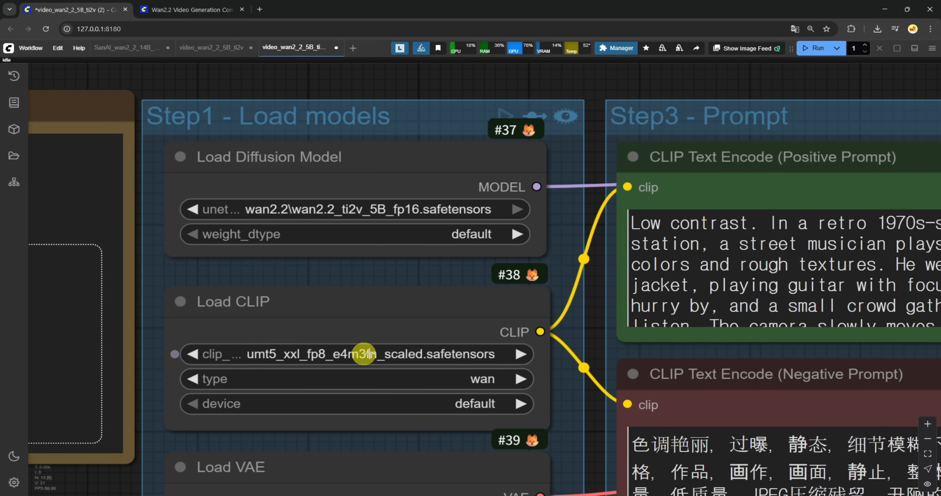
Set the Load CLIP node's model to Wan2_1\umt5_xxl_fp8_e4m3fn_scaled.safetensors.
{"action": "left_click", "coordinate": [418, 354]}
{"action": "scroll", "coordinate": [479, 411], "scroll_direction": "down", "scroll_amount": 2}
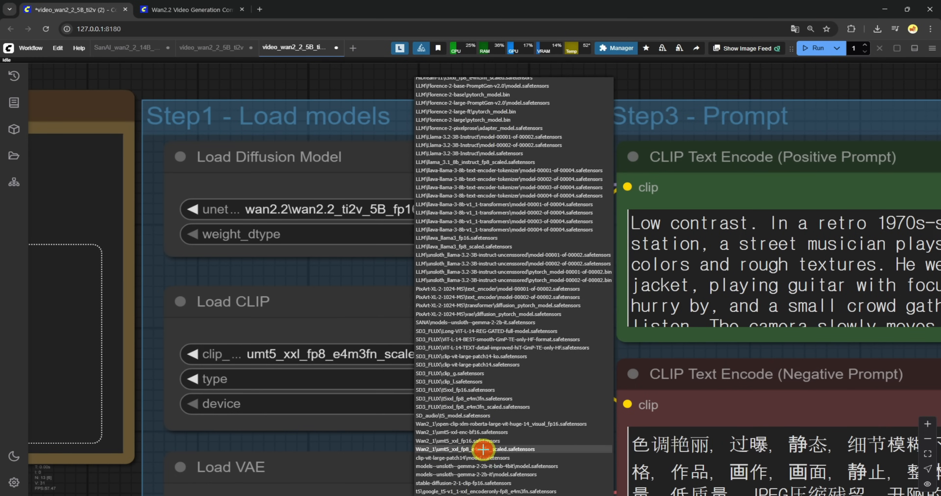
{"action": "left_click", "coordinate": [483, 449]}
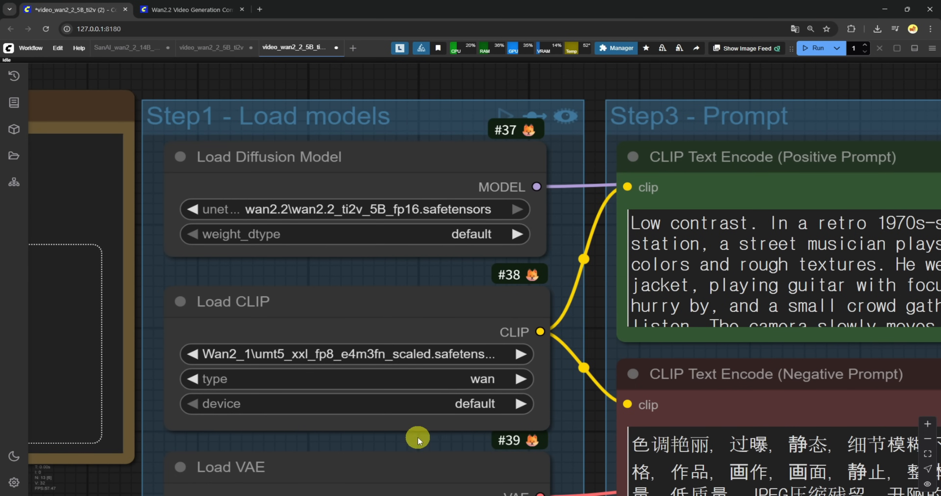
Set the Load VAE node's vae_name to Wan2.2\wan2.2_vae.safetensors.
{"action": "scroll", "coordinate": [418, 441], "scroll_direction": "down", "scroll_amount": 5}
{"action": "scroll", "coordinate": [366, 328], "scroll_direction": "up", "scroll_amount": 6}
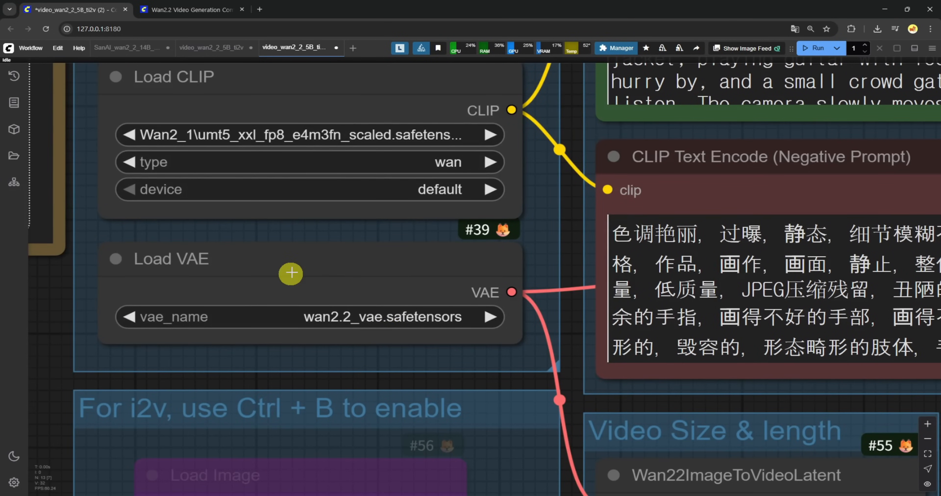
{"action": "left_click", "coordinate": [318, 314]}
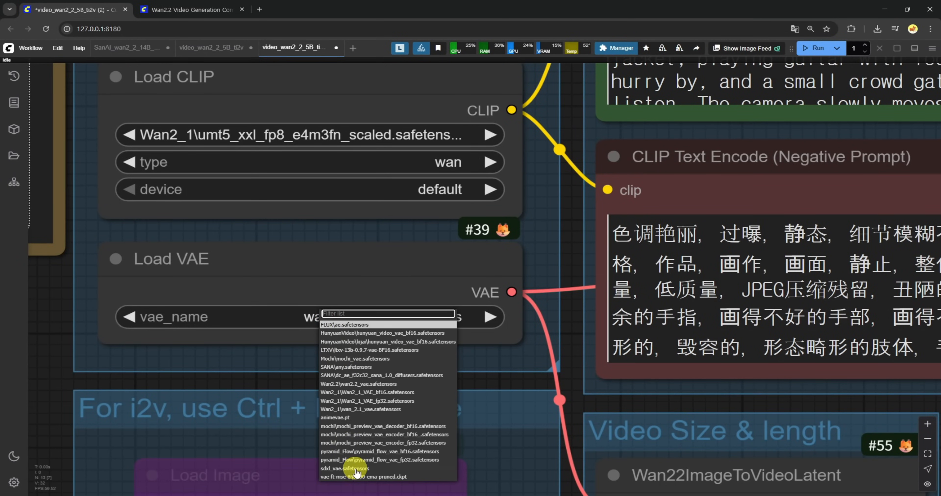
{"action": "left_click", "coordinate": [353, 385]}
Delete the Create Video and Save Video nodes after VAE Decode.
{"action": "scroll", "coordinate": [256, 344], "scroll_direction": "down", "scroll_amount": 5}
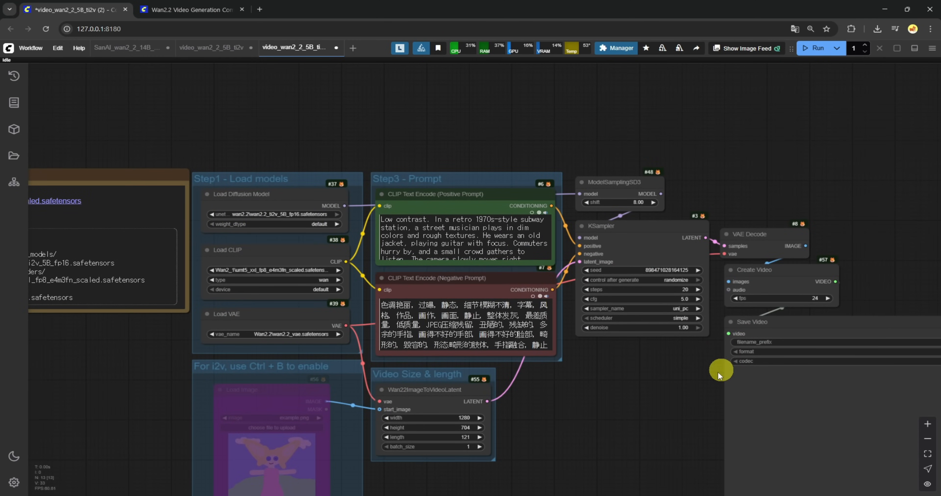
{"action": "left_click_drag", "start_coordinate": [721, 371], "coordinate": [743, 294]}
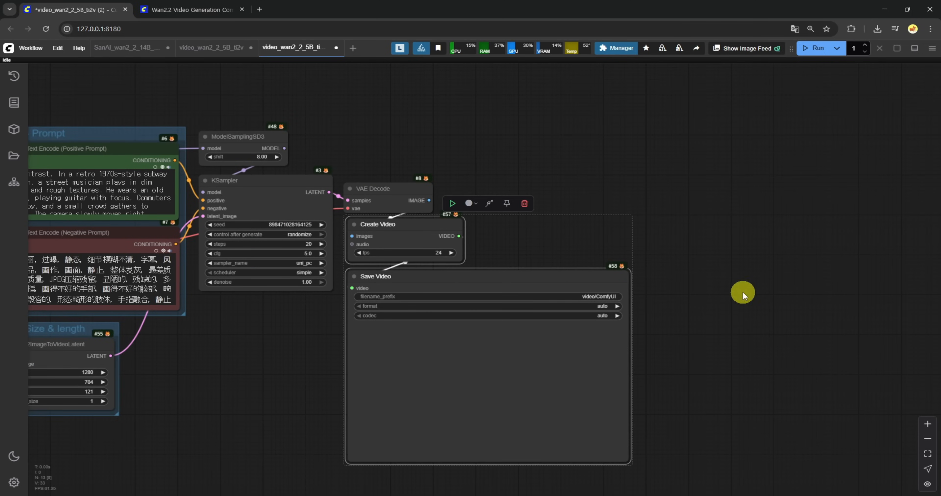
{"action": "key", "text": "Delete"}
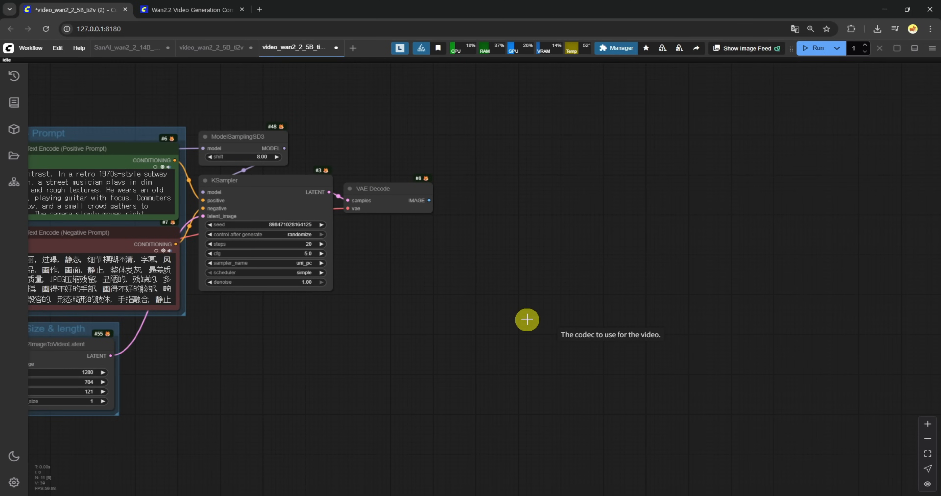
Add a VideoHelperSuite Video Combine node connected to the IMAGE output of VAE Decode.
{"action": "left_click_drag", "start_coordinate": [430, 200], "coordinate": [451, 200]}
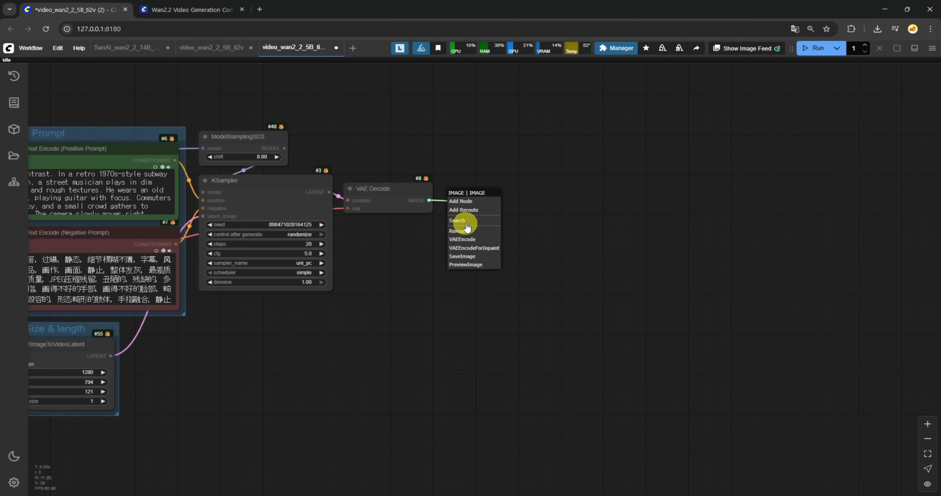
{"action": "left_click", "coordinate": [468, 221]}
{"action": "left_click", "coordinate": [444, 251]}
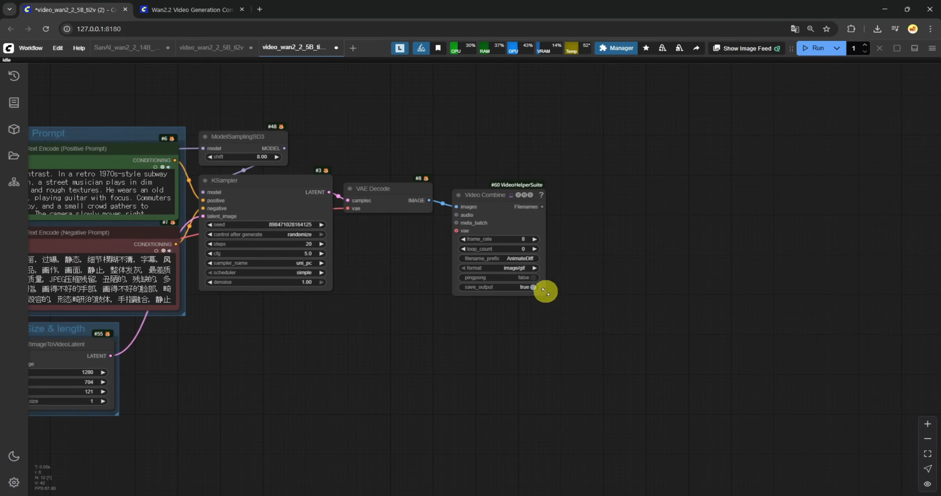
Widen the Video Combine node and set its frame_rate to 24.
{"action": "left_click_drag", "start_coordinate": [546, 290], "coordinate": [727, 425]}
{"action": "left_click", "coordinate": [704, 240]}
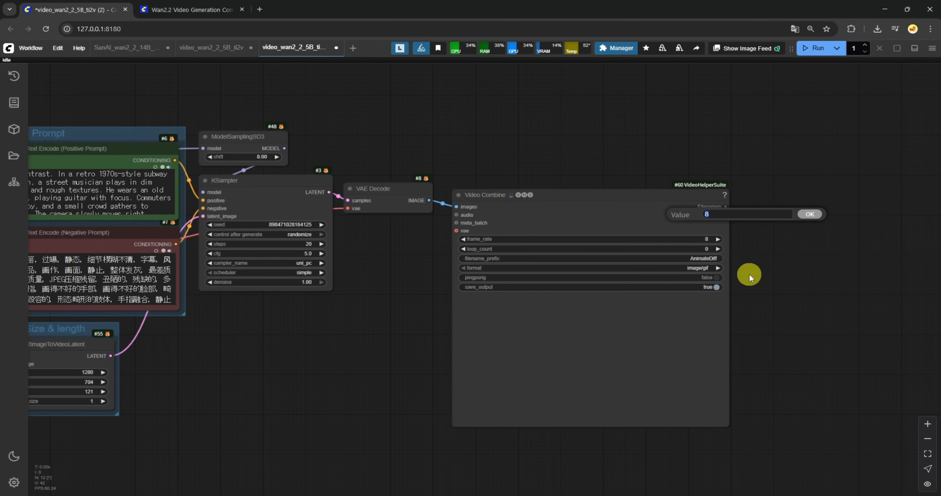
{"action": "left_click", "coordinate": [706, 239]}
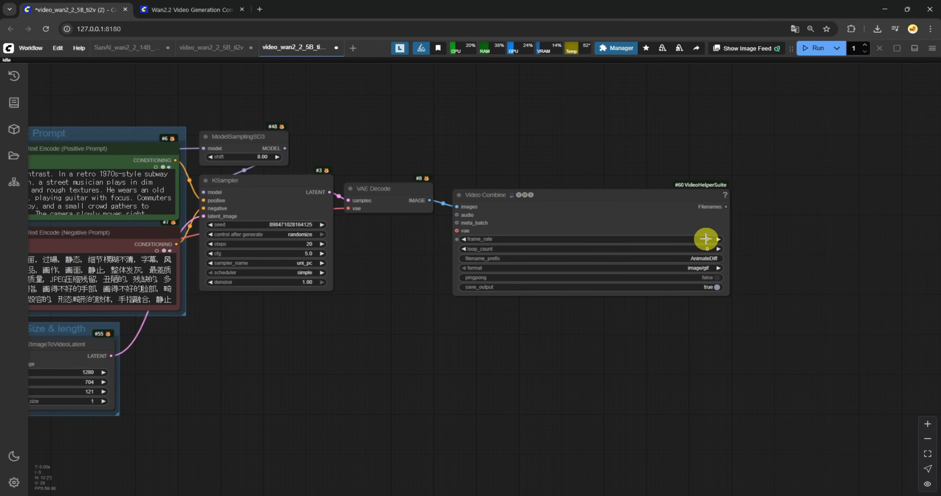
Set the Video Combine node's format to video/h264-mp4.
{"action": "scroll", "coordinate": [763, 304], "scroll_direction": "up", "scroll_amount": 5}
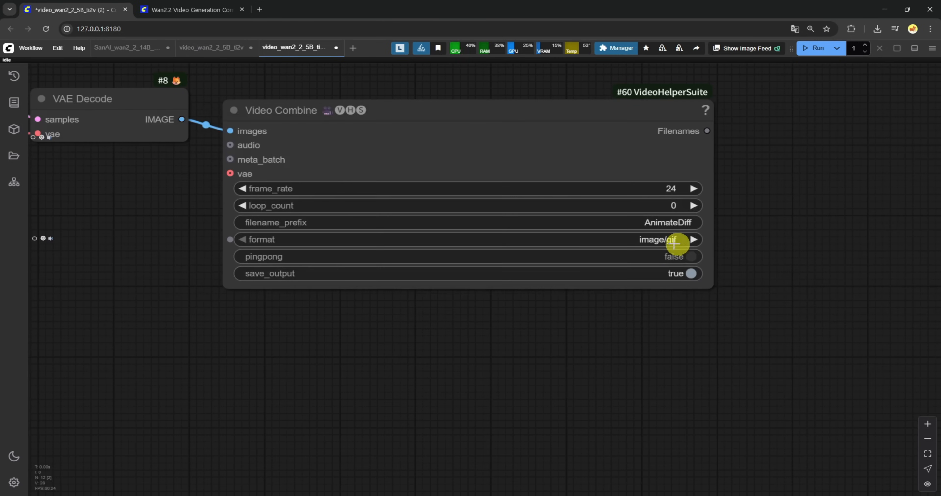
{"action": "left_click", "coordinate": [661, 240]}
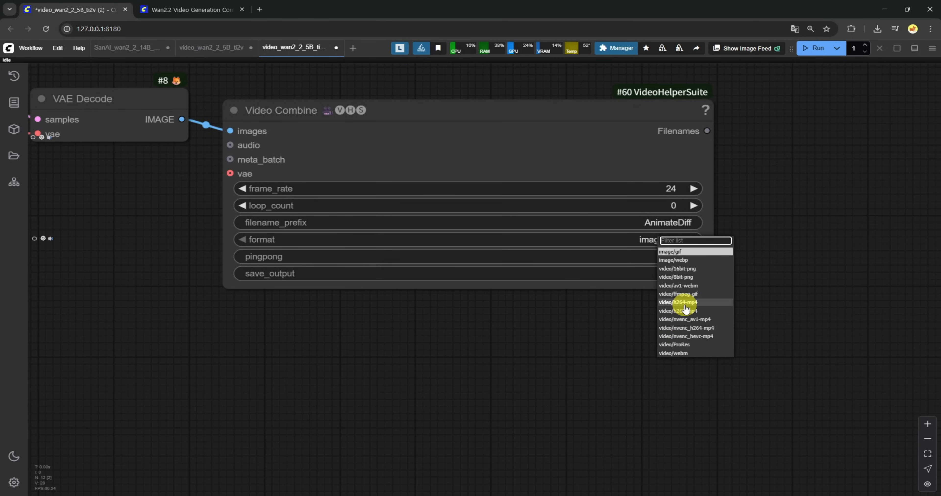
{"action": "left_click", "coordinate": [667, 303]}
{"action": "scroll", "coordinate": [626, 401], "scroll_direction": "down", "scroll_amount": 8}
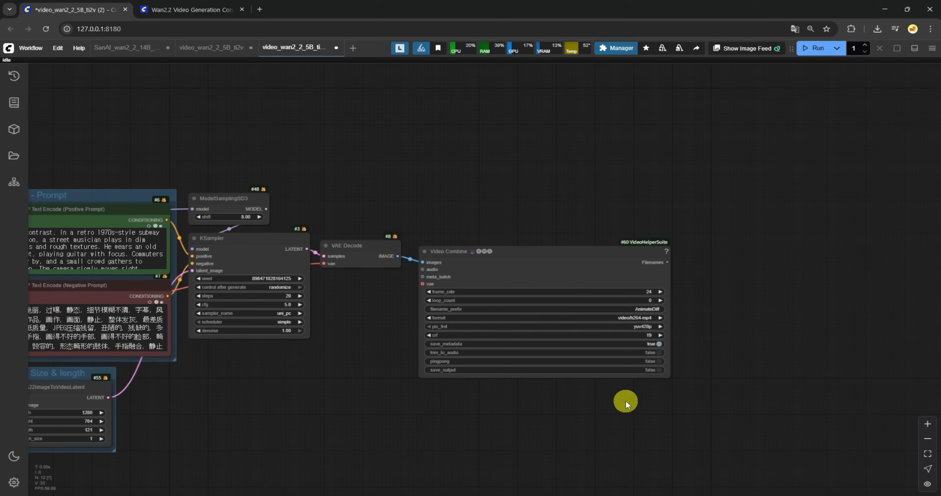
{"action": "left_click_drag", "start_coordinate": [353, 391], "coordinate": [432, 269]}
{"action": "left_click", "coordinate": [563, 161]}
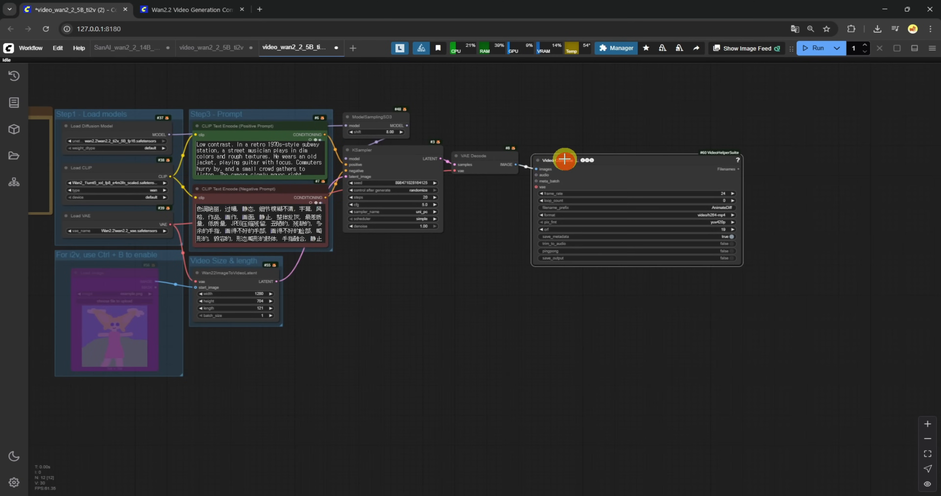
Look up the 14B T2V example video on the Wan2.2 documentation page and return to the 5B workflow.
{"action": "scroll", "coordinate": [280, 344], "scroll_direction": "up", "scroll_amount": 15}
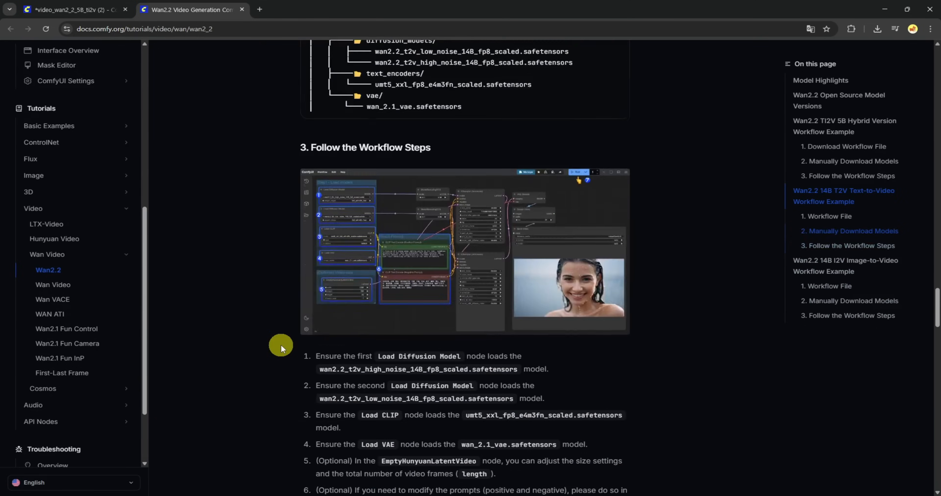
{"action": "scroll", "coordinate": [281, 345], "scroll_direction": "down", "scroll_amount": 5}
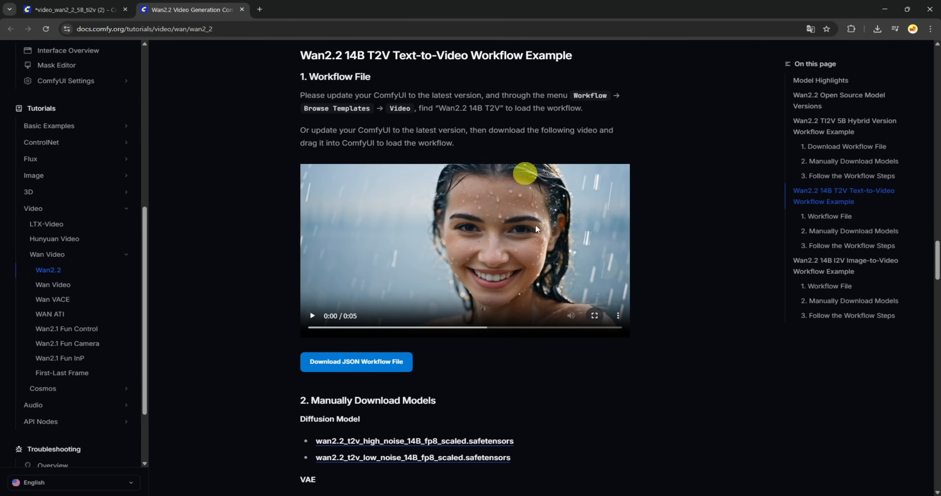
{"action": "left_click", "coordinate": [66, 12]}
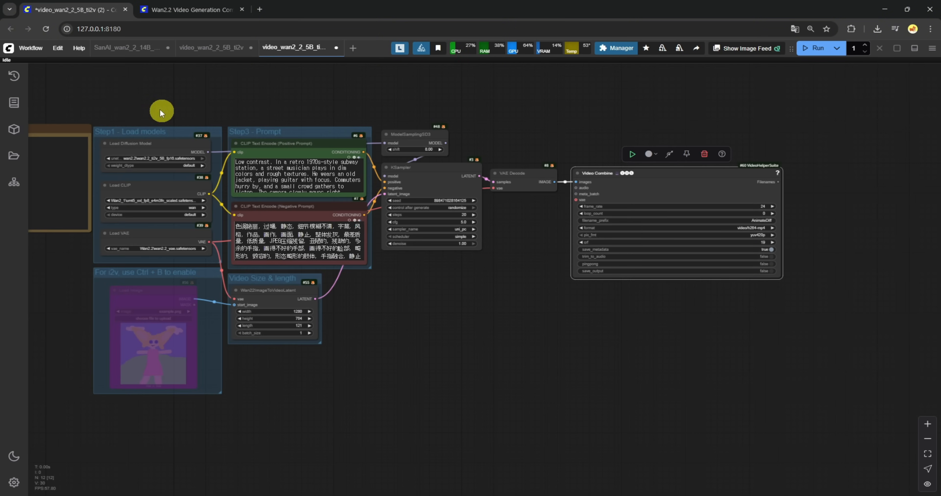
Load the Wan 2.2 14B Text to Video template from the Video templates.
{"action": "left_click", "coordinate": [30, 48]}
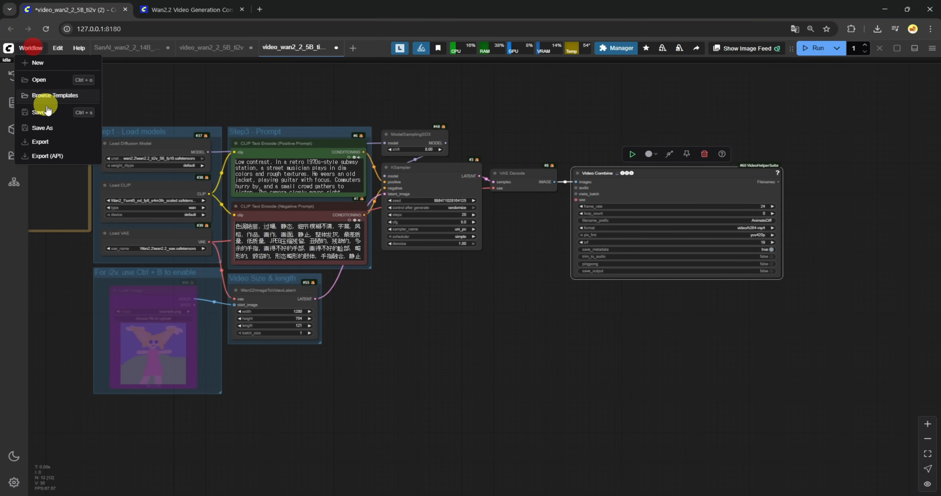
{"action": "left_click", "coordinate": [51, 96]}
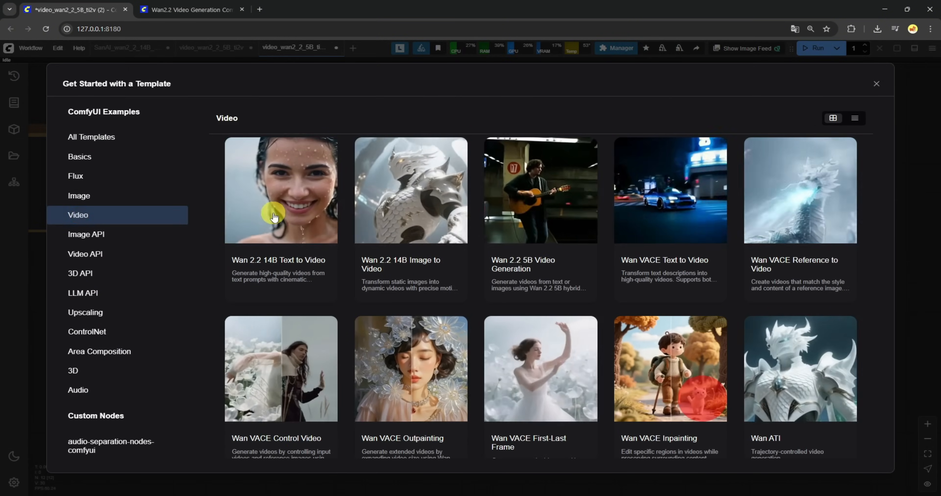
{"action": "left_click", "coordinate": [273, 213]}
Replace the 5B workflow's positive prompt with the one from the 14B template about a young woman smiling in the rain.
{"action": "scroll", "coordinate": [375, 371], "scroll_direction": "up", "scroll_amount": 10}
{"action": "triple_click", "coordinate": [405, 335]}
{"action": "key", "text": "ctrl+c"}
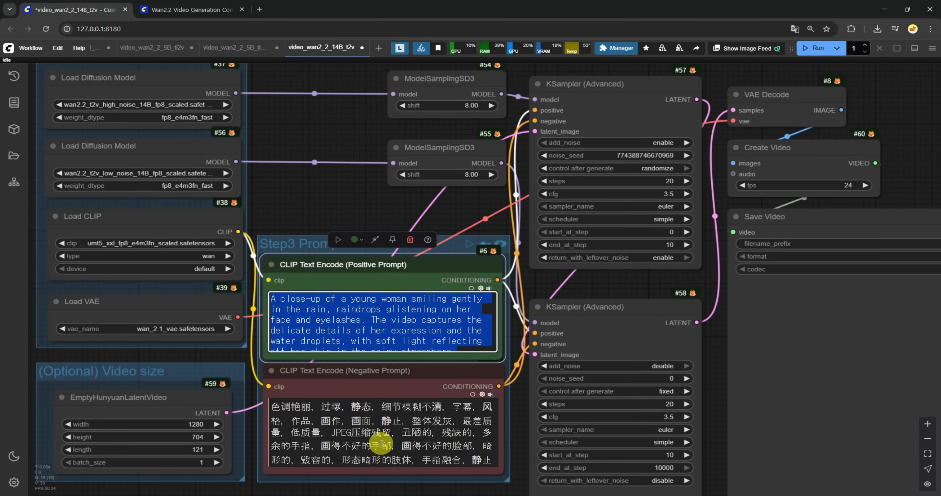
{"action": "scroll", "coordinate": [378, 448], "scroll_direction": "down", "scroll_amount": 1}
{"action": "scroll", "coordinate": [381, 443], "scroll_direction": "up", "scroll_amount": 1}
{"action": "scroll", "coordinate": [381, 443], "scroll_direction": "down", "scroll_amount": 2}
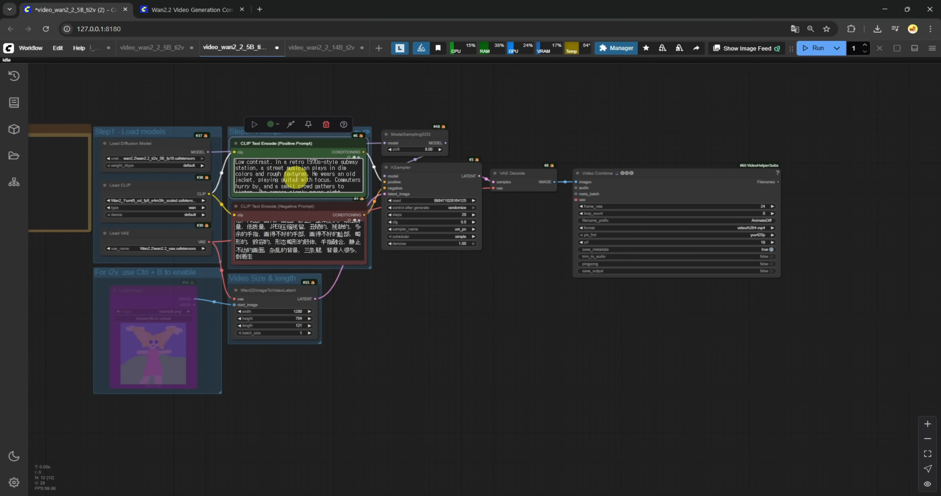
{"action": "key", "text": "ctrl+a"}
{"action": "key", "text": "ctrl+v"}
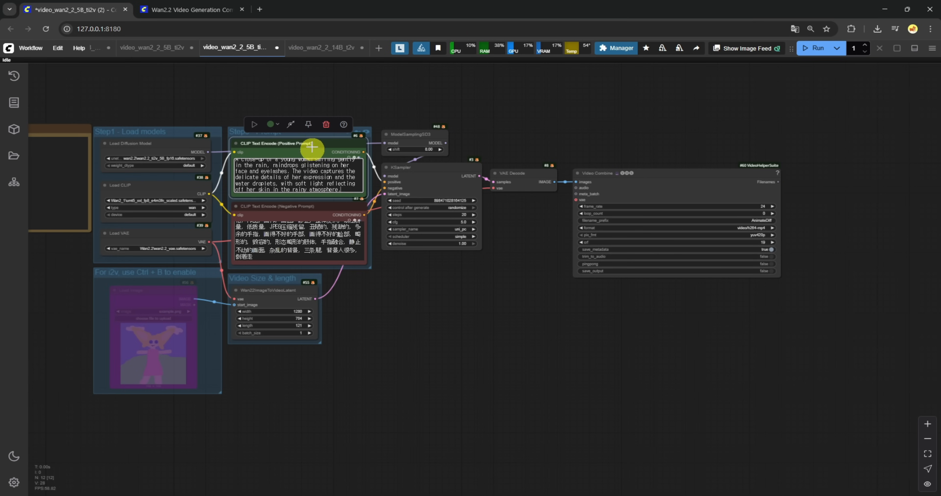
Replace the 5B workflow's negative prompt with the Chinese negative prompt copied from the 14B template.
{"action": "left_click", "coordinate": [329, 49]}
{"action": "left_click", "coordinate": [345, 442]}
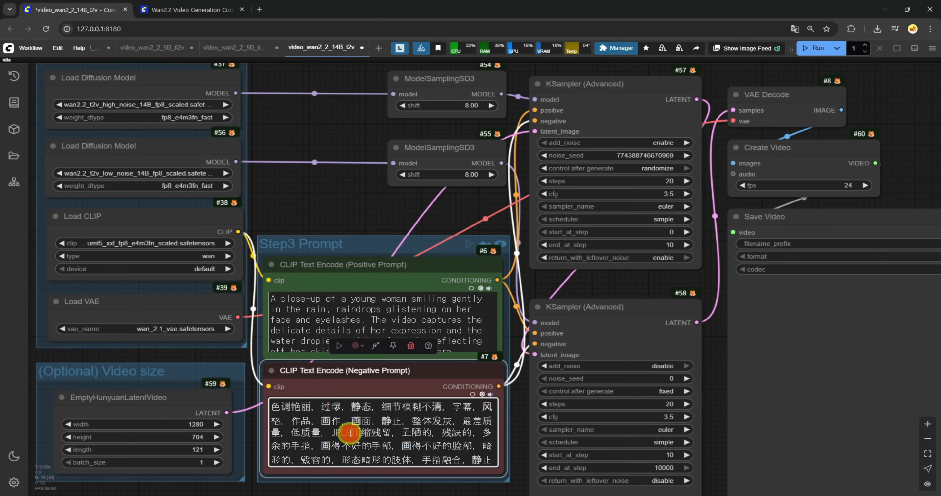
{"action": "key", "text": "ctrl+a"}
{"action": "left_click", "coordinate": [226, 49]}
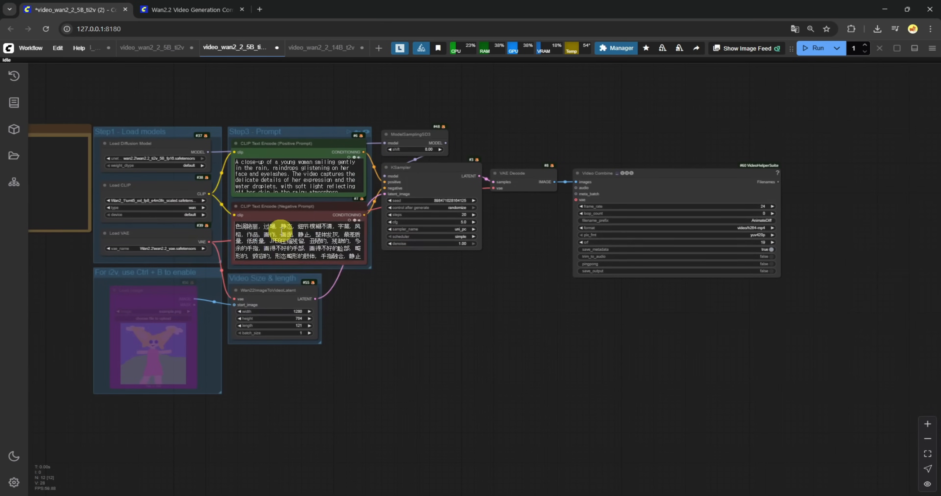
{"action": "left_click", "coordinate": [283, 245]}
{"action": "key", "text": "ctrl+a"}
{"action": "type", "text": "色调艳丽，过曝，静态，细节模糊不清，字幕，风格，作品，画作，画面，静止，整体发灰，最差质量，低质量，JPEG压缩残留，丑陋的，残缺的，多余的手指，画得不好的手部，画得不好的脸部，畸形的，毁容的，形态畸形的肢体，手指融合，静止不动的画面，杂乱的背景，三条腿，背景人很多，倒着走"}
Enable the bypassed Load Image node and paste the image of the smiling woman in the rain into it.
{"action": "left_click", "coordinate": [148, 292]}
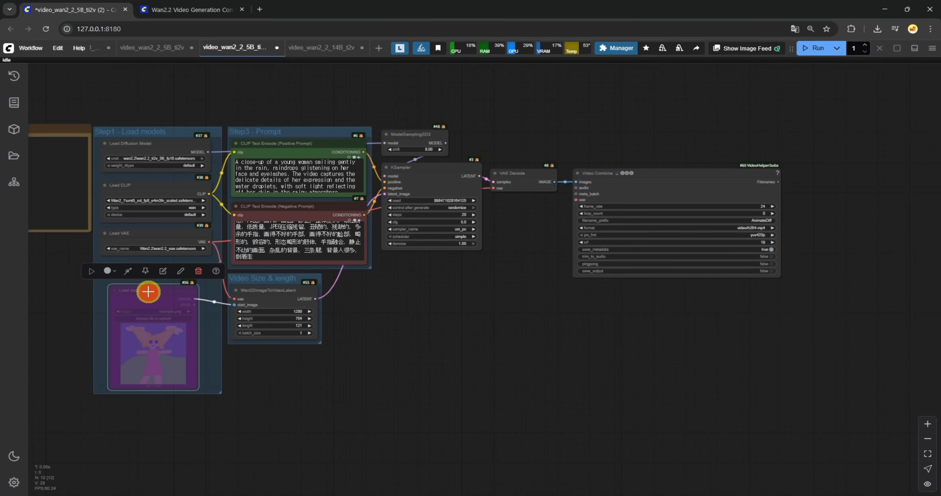
{"action": "key", "text": "ctrl+b"}
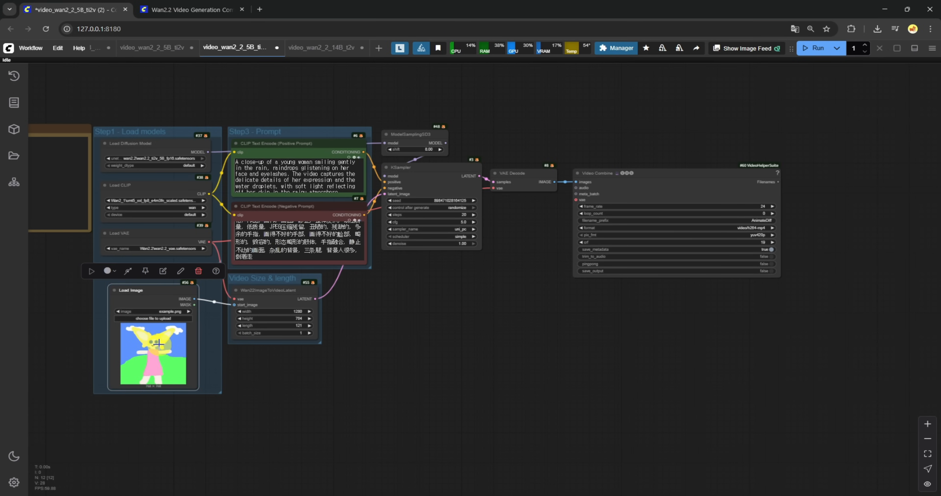
{"action": "key", "text": "ctrl+v"}
{"action": "scroll", "coordinate": [158, 343], "scroll_direction": "up", "scroll_amount": 10}
{"action": "scroll", "coordinate": [194, 353], "scroll_direction": "down", "scroll_amount": 6}
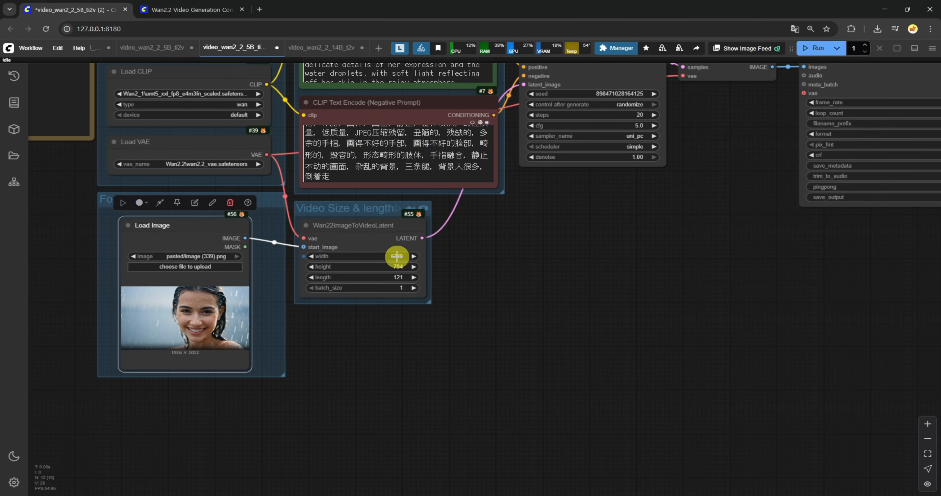
Check the video height value and calculate the clip duration in Calculator as 121 minus 1, divided by 24.
{"action": "left_click", "coordinate": [401, 266]}
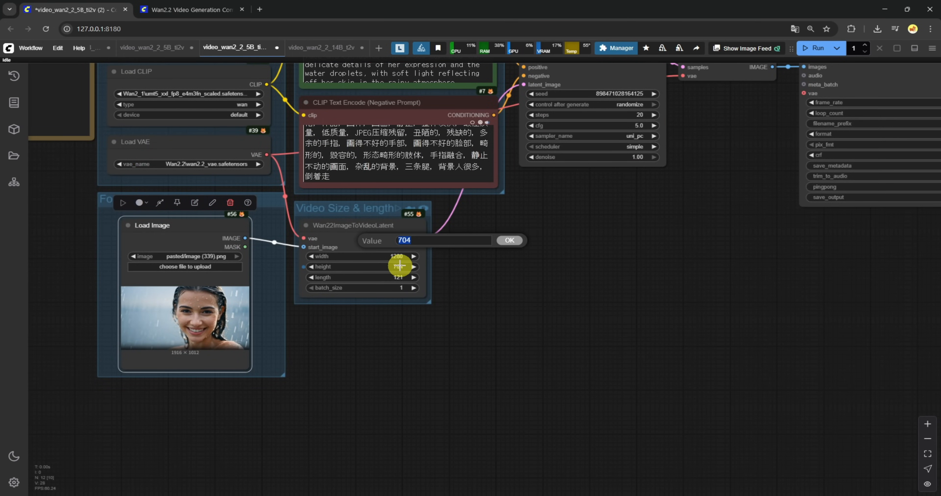
{"action": "left_click", "coordinate": [509, 240]}
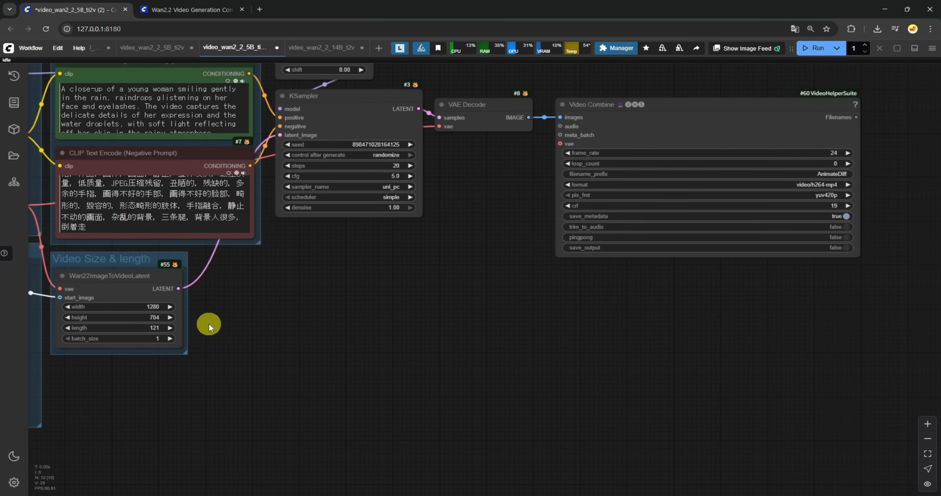
{"action": "type", "text": "121-"}
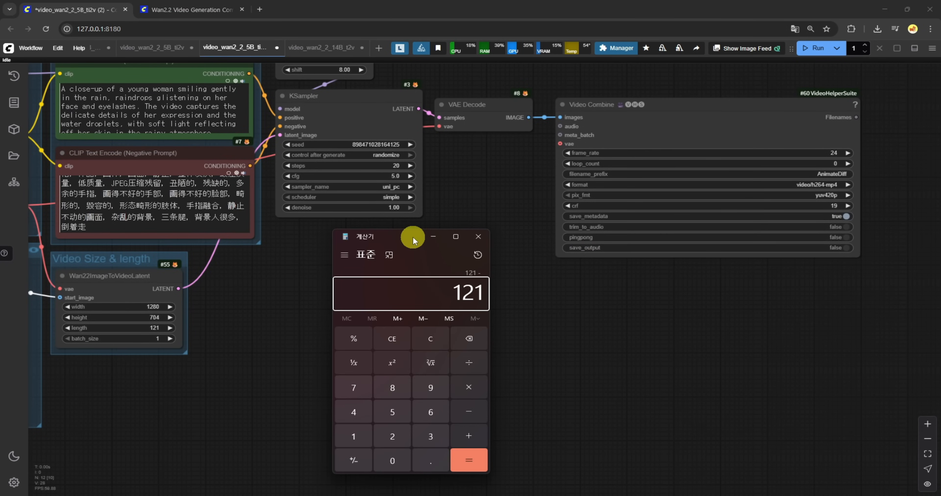
{"action": "type", "text": "1/24="}
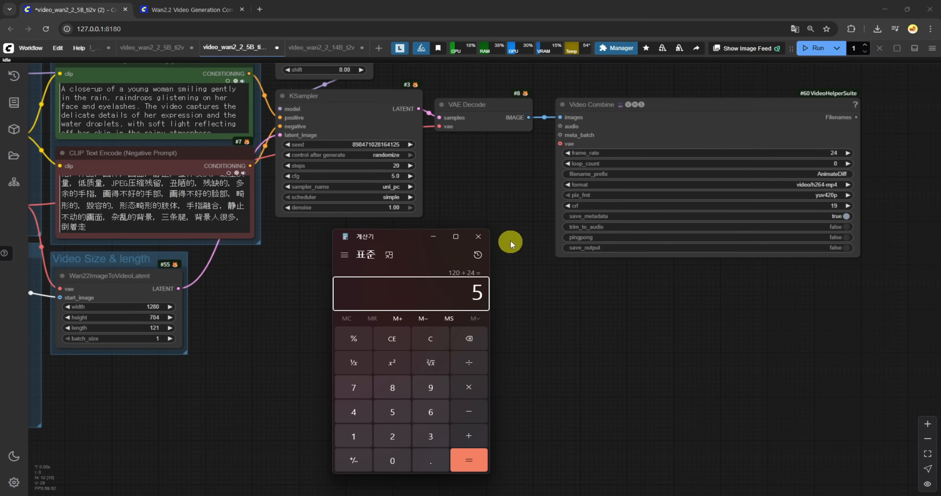
{"action": "left_click", "coordinate": [478, 238]}
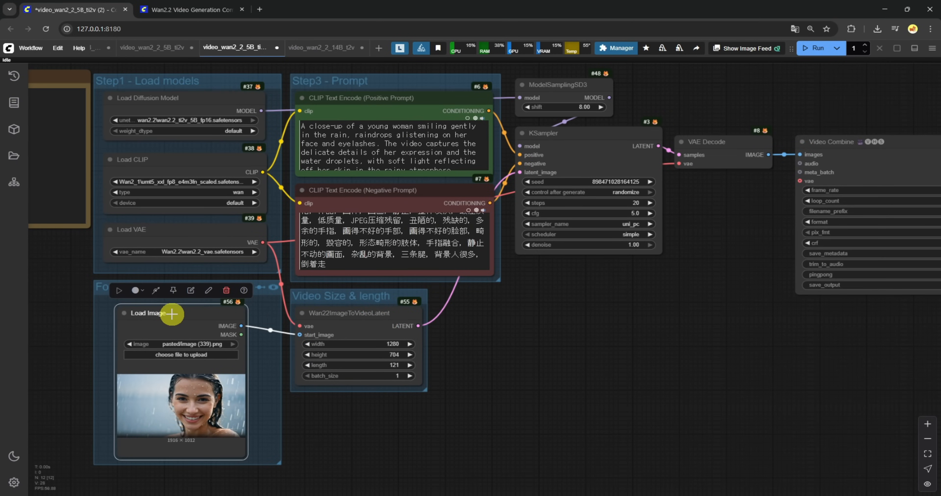
Bypass the Load Image node and run the 5B workflow as text-to-video.
{"action": "key", "text": "ctrl+b"}
{"action": "left_click_drag", "start_coordinate": [616, 334], "coordinate": [580, 363]}
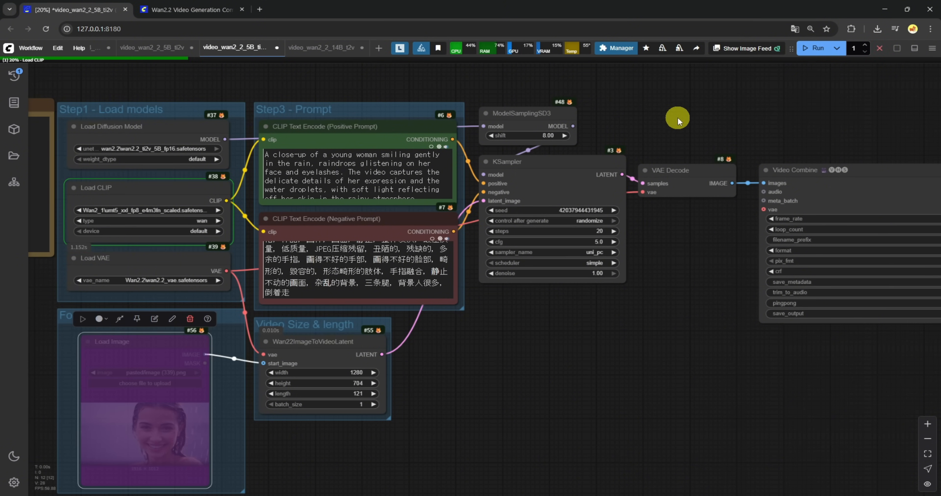
Try the KSampler with sampler euler, with dpmpp_sde and the beta scheduler, and with euler and beta.
{"action": "scroll", "coordinate": [644, 212], "scroll_direction": "up", "scroll_amount": 10}
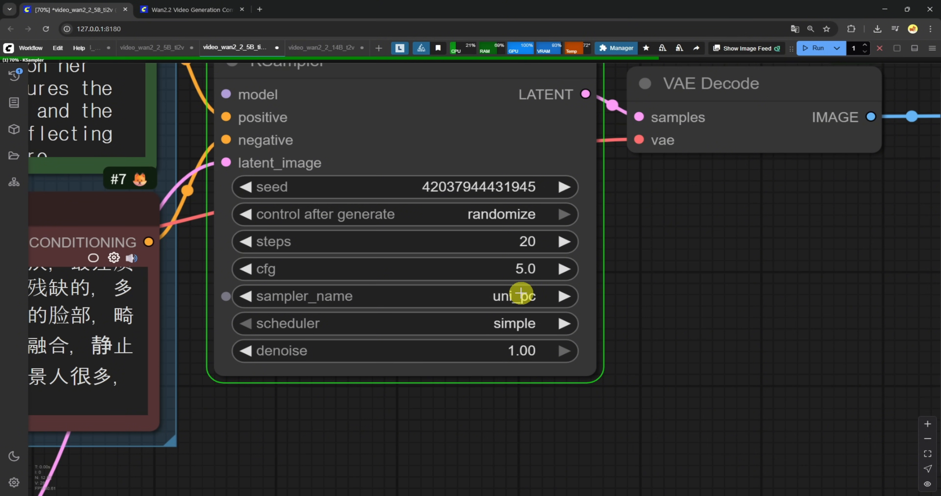
{"action": "left_click", "coordinate": [521, 294]}
{"action": "left_click", "coordinate": [530, 102]}
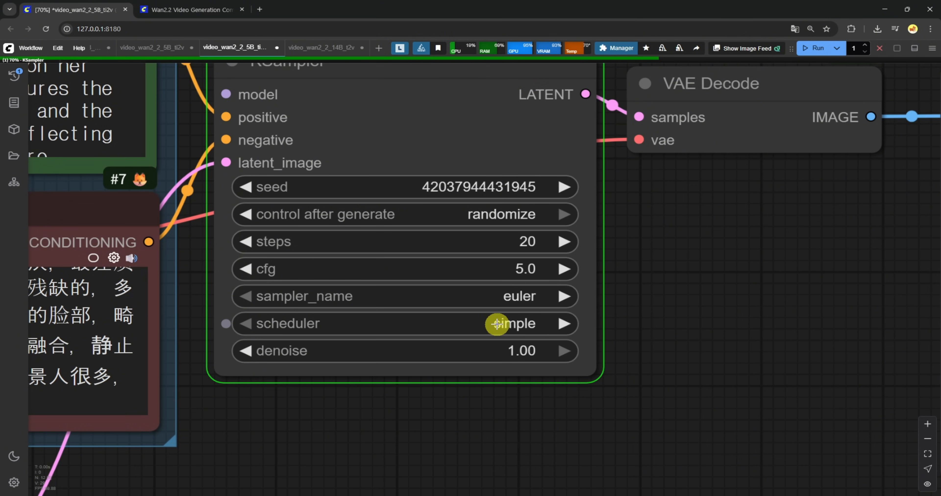
{"action": "left_click", "coordinate": [519, 296]}
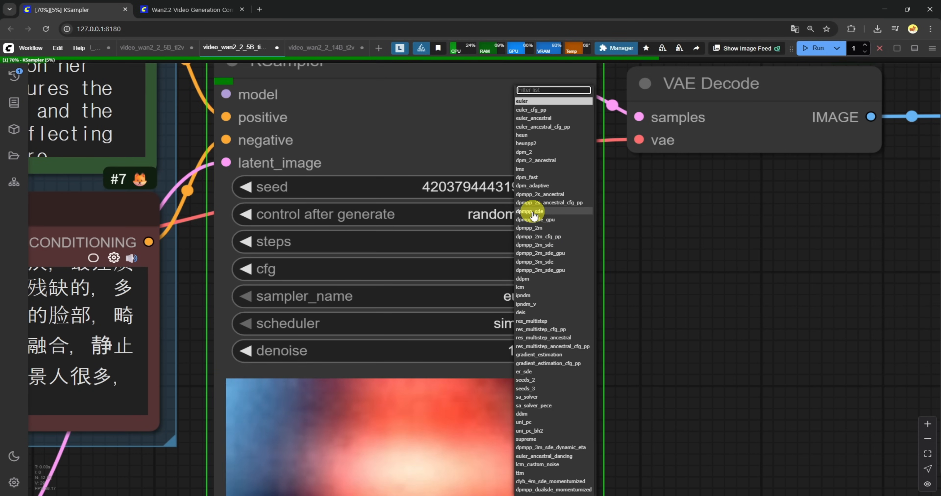
{"action": "left_click", "coordinate": [532, 212]}
{"action": "left_click", "coordinate": [512, 321]}
{"action": "left_click", "coordinate": [518, 377]}
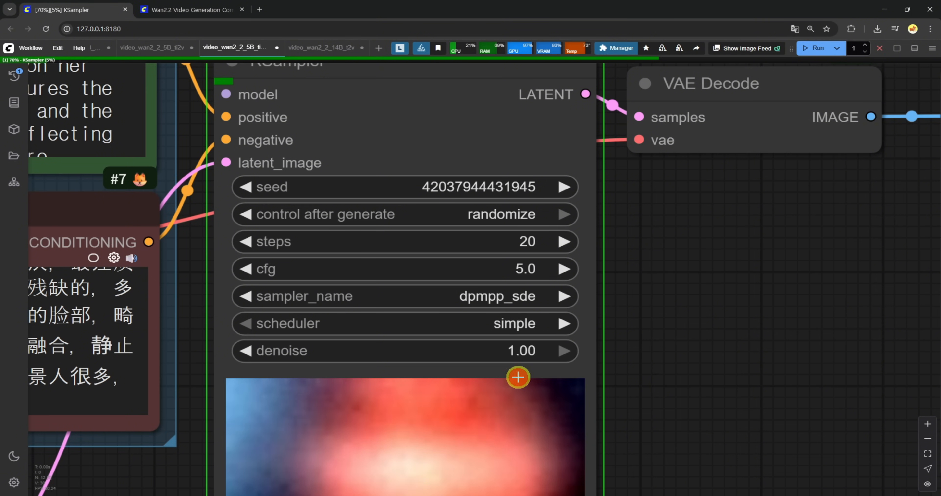
{"action": "left_click", "coordinate": [515, 296]}
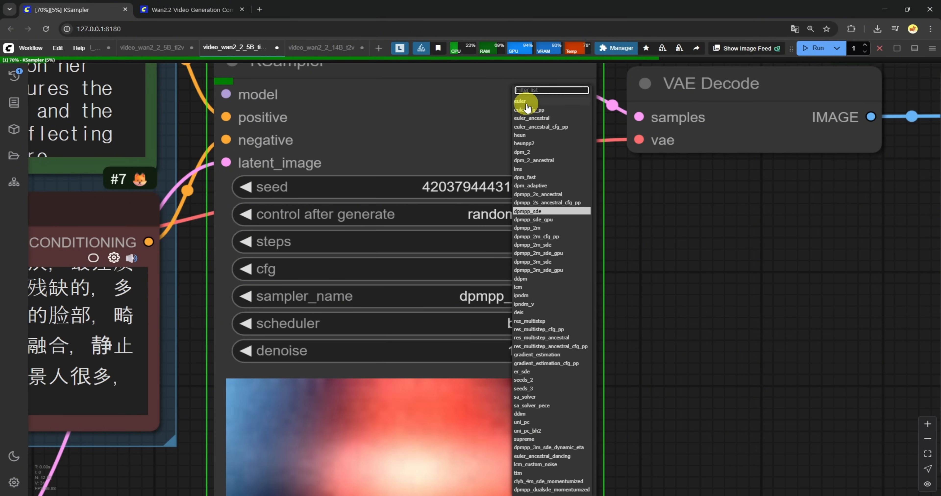
{"action": "left_click", "coordinate": [525, 102]}
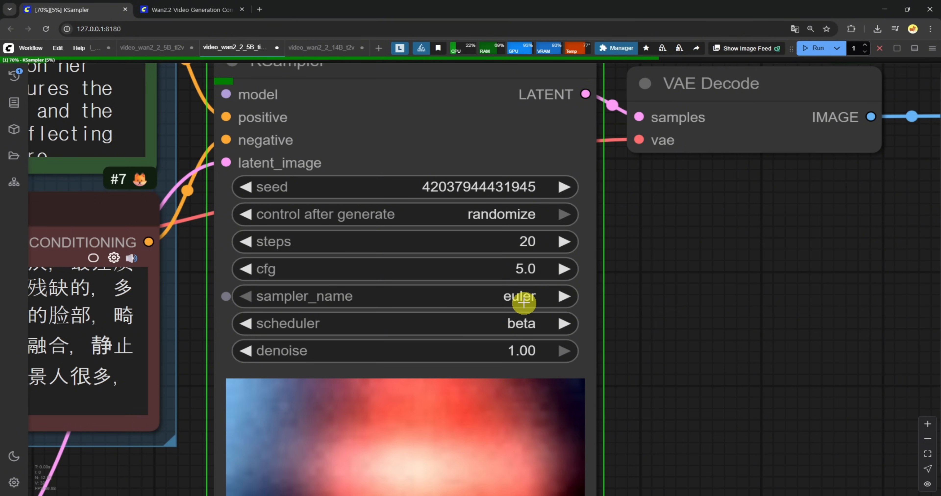
Restore the KSampler's sampler_name to uni_pc and its scheduler to simple.
{"action": "left_click", "coordinate": [525, 297]}
{"action": "left_click", "coordinate": [529, 424]}
{"action": "left_click", "coordinate": [538, 325]}
{"action": "left_click", "coordinate": [544, 338]}
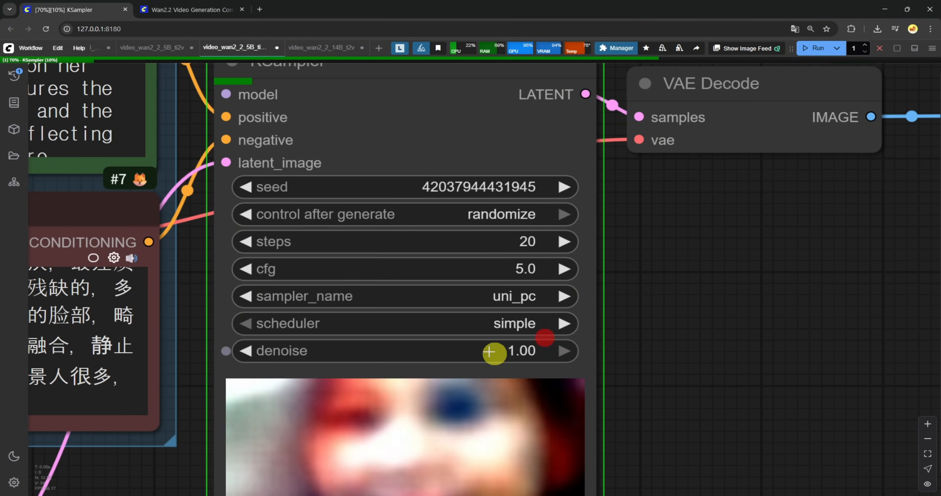
{"action": "scroll", "coordinate": [519, 338], "scroll_direction": "down", "scroll_amount": 11}
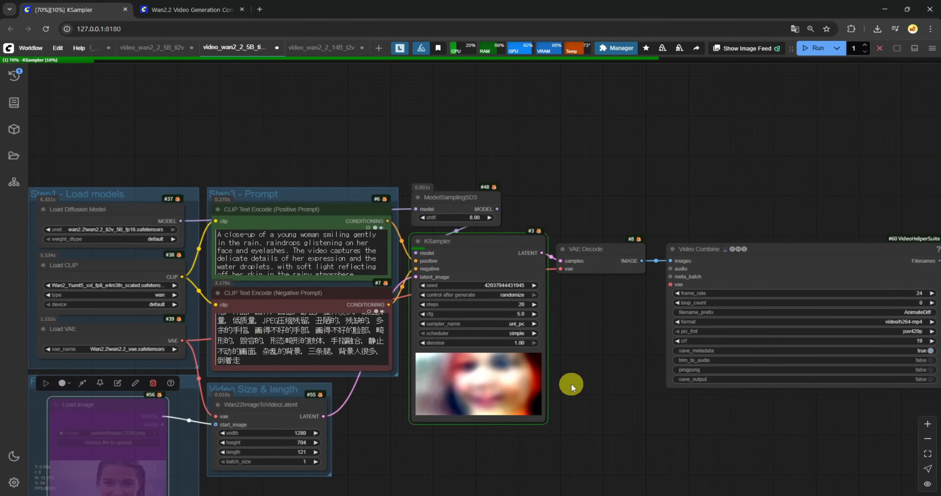
{"action": "left_click_drag", "start_coordinate": [293, 251], "coordinate": [457, 348]}
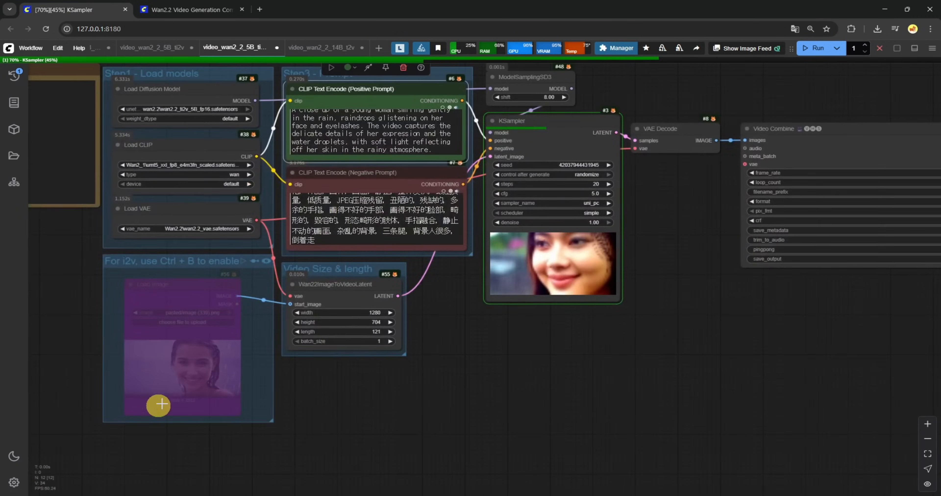
{"action": "scroll", "coordinate": [195, 387], "scroll_direction": "up", "scroll_amount": 12}
{"action": "scroll", "coordinate": [159, 375], "scroll_direction": "down", "scroll_amount": 12}
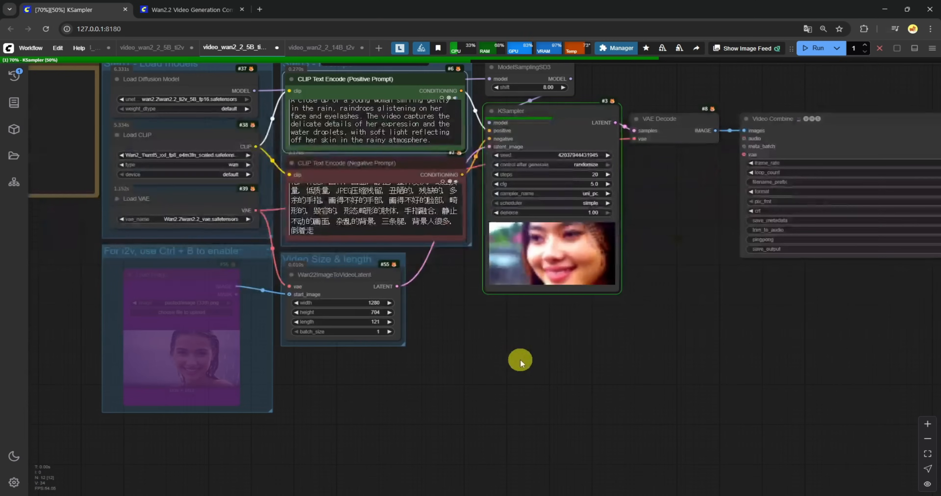
Examine the generated video of the woman in the rain in the Video Combine preview.
{"action": "left_click_drag", "start_coordinate": [490, 289], "coordinate": [421, 343]}
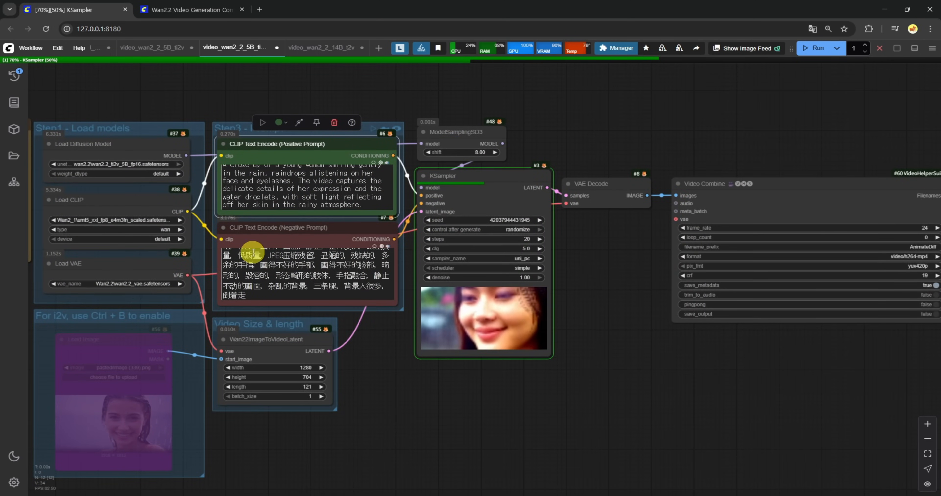
{"action": "scroll", "coordinate": [268, 176], "scroll_direction": "up", "scroll_amount": 1}
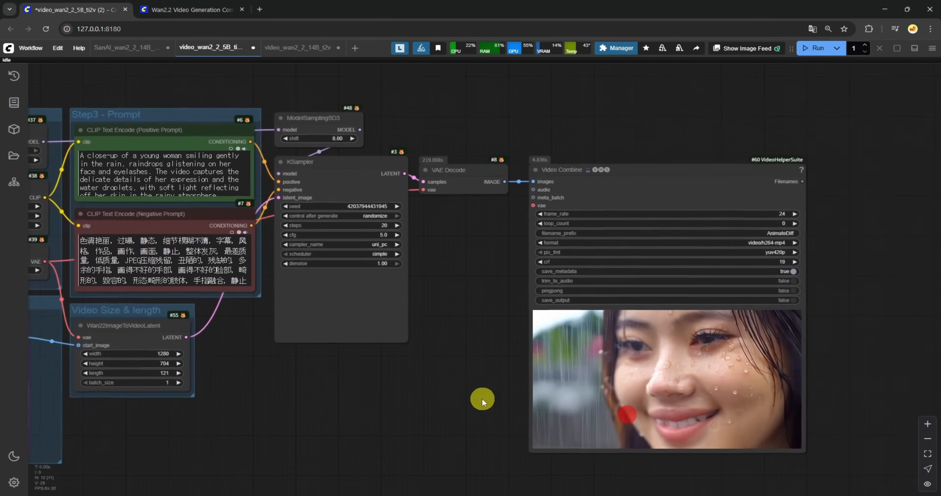
{"action": "scroll", "coordinate": [596, 400], "scroll_direction": "up", "scroll_amount": 5}
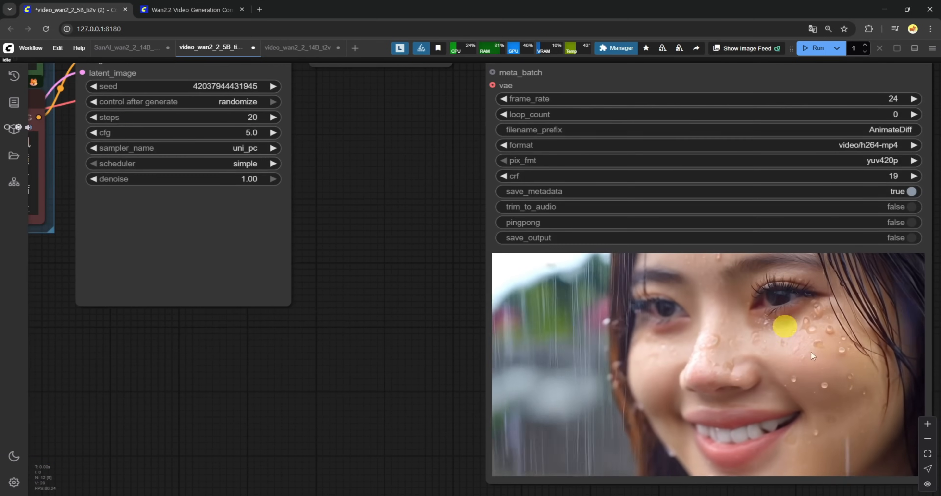
{"action": "left_click_drag", "start_coordinate": [390, 349], "coordinate": [154, 316]}
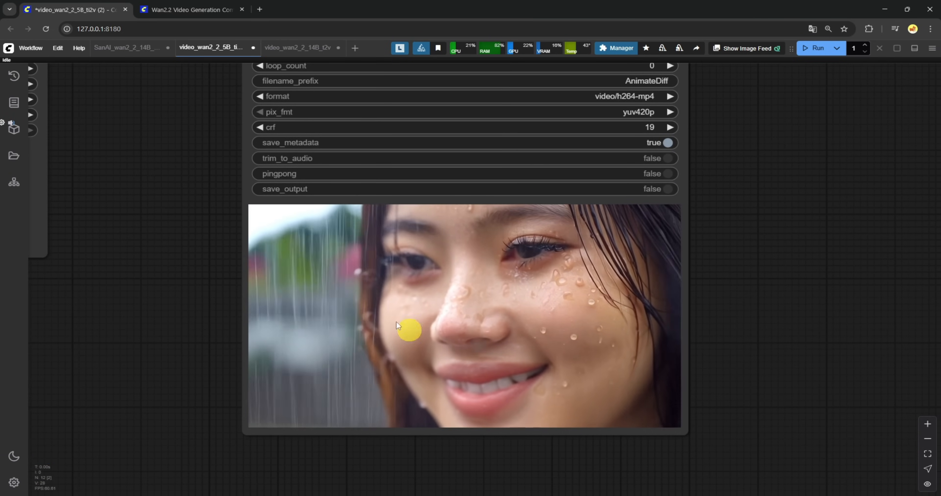
{"action": "scroll", "coordinate": [545, 347], "scroll_direction": "down", "scroll_amount": 6}
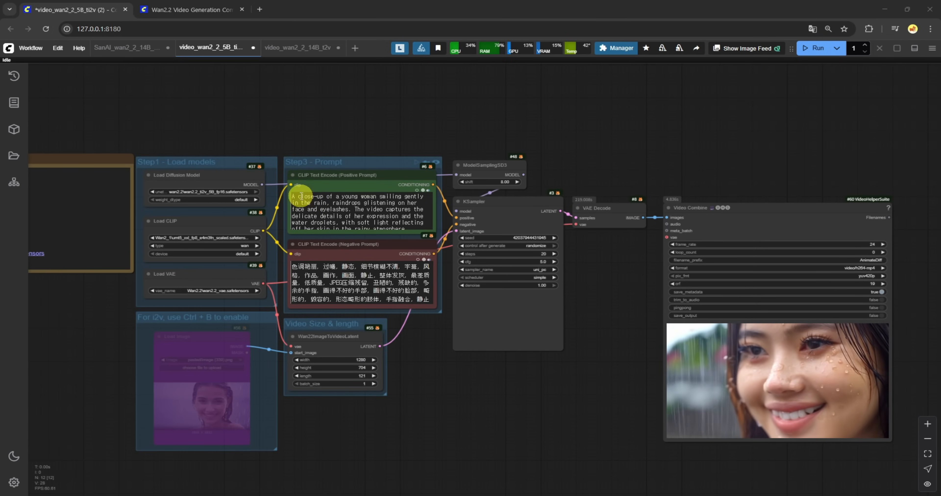
Replace "close-up" with "Medium Close-Up" in the positive prompt and set the Load Diffusion Model weight_dtype to fp8_e4m3fn_fast.
{"action": "left_click_drag", "start_coordinate": [298, 196], "coordinate": [323, 197]}
{"action": "type", "text": "Medium Close-Up"}
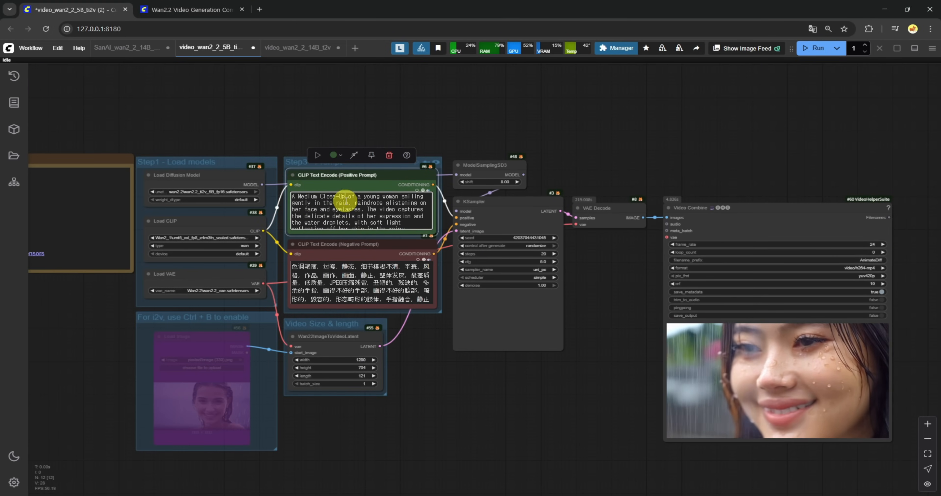
{"action": "scroll", "coordinate": [234, 147], "scroll_direction": "up", "scroll_amount": 5}
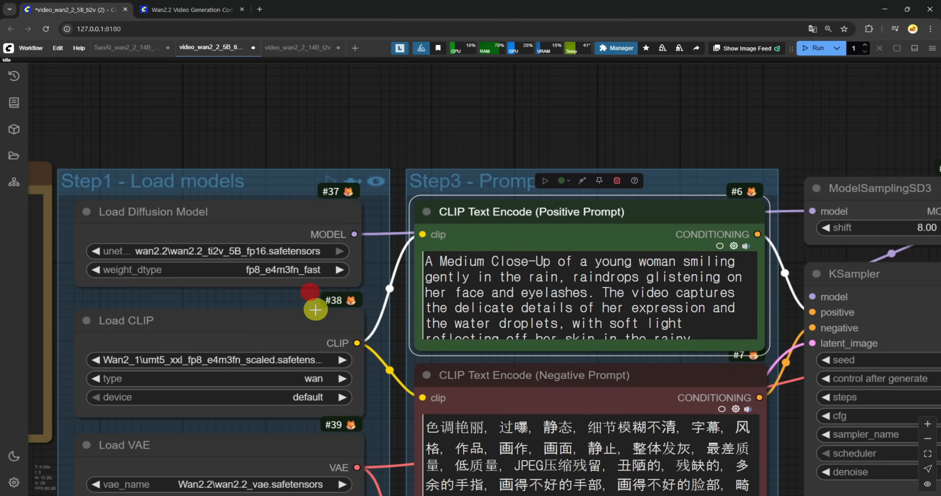
{"action": "left_click", "coordinate": [267, 272]}
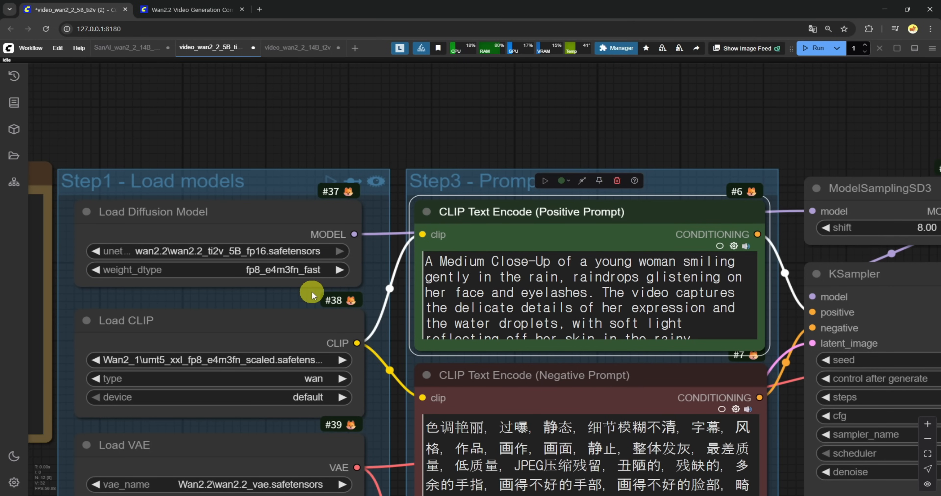
Inspect the facial detail in the output video and check the execution time in the ComfyUI console of Stability Matrix.
{"action": "scroll", "coordinate": [448, 284], "scroll_direction": "down", "scroll_amount": 10}
{"action": "scroll", "coordinate": [607, 290], "scroll_direction": "up", "scroll_amount": 12}
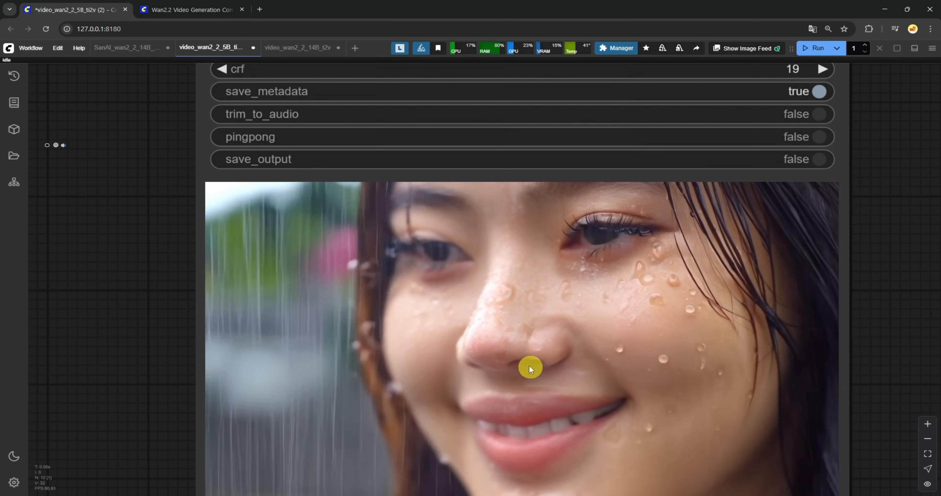
{"action": "scroll", "coordinate": [530, 365], "scroll_direction": "down", "scroll_amount": 5}
{"action": "scroll", "coordinate": [482, 379], "scroll_direction": "up", "scroll_amount": 4}
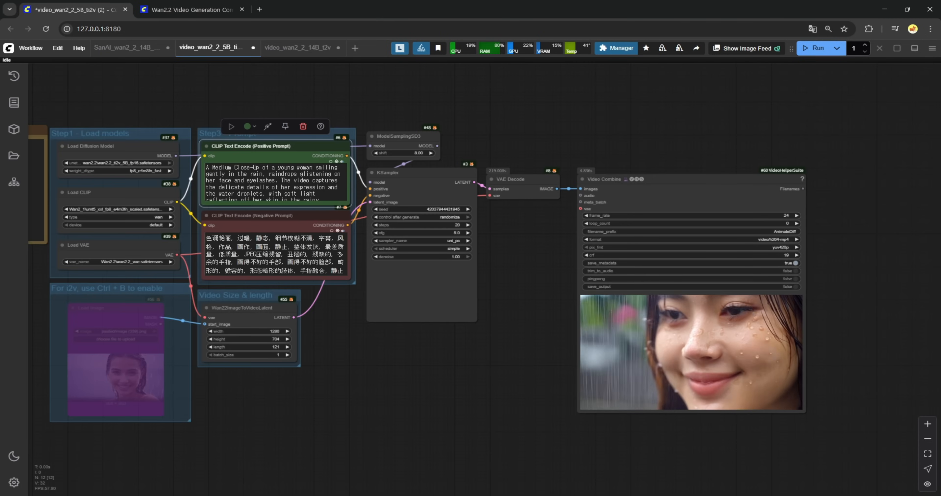
{"action": "key", "text": "alt+Tab"}
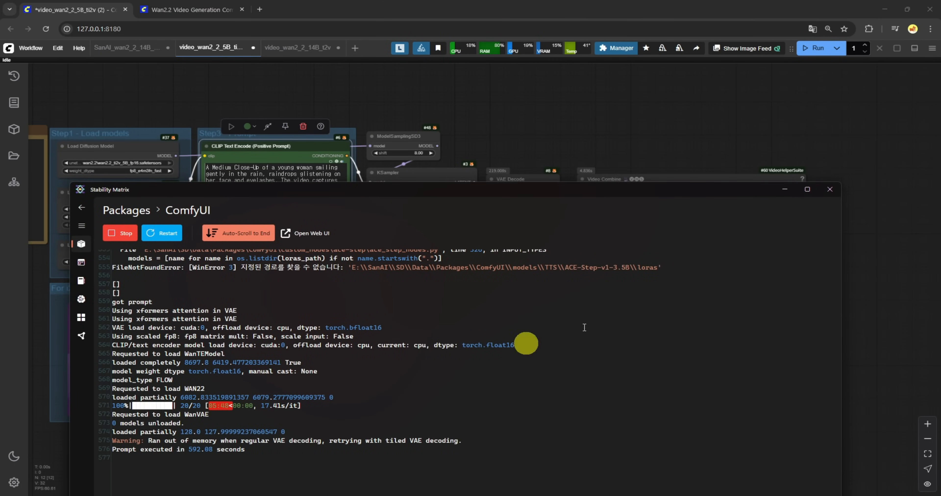
{"action": "left_click_drag", "start_coordinate": [701, 190], "coordinate": [1, 55]}
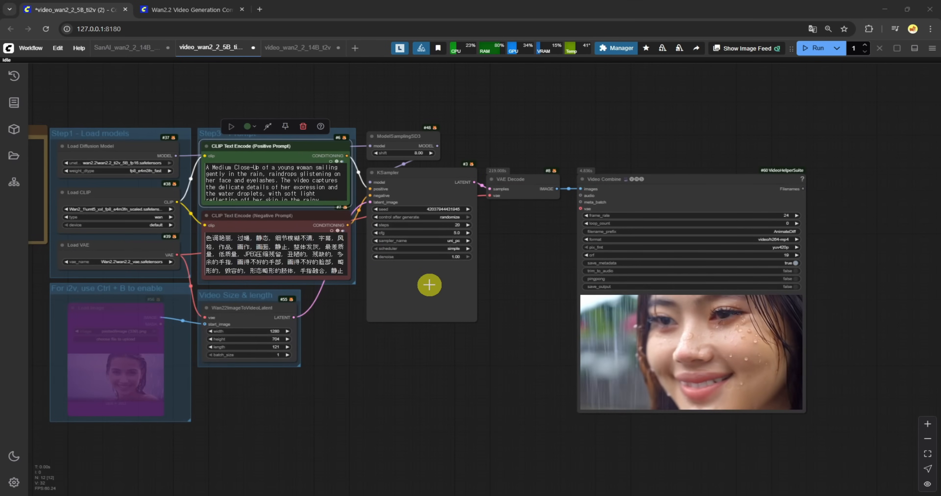
Set the Load CLIP node's device to cpu.
{"action": "scroll", "coordinate": [124, 181], "scroll_direction": "up", "scroll_amount": 5}
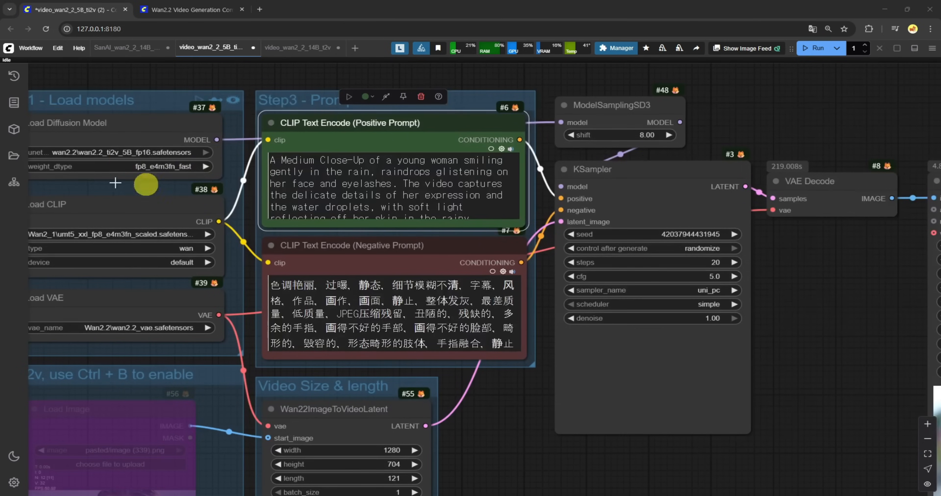
{"action": "scroll", "coordinate": [161, 194], "scroll_direction": "down", "scroll_amount": 4}
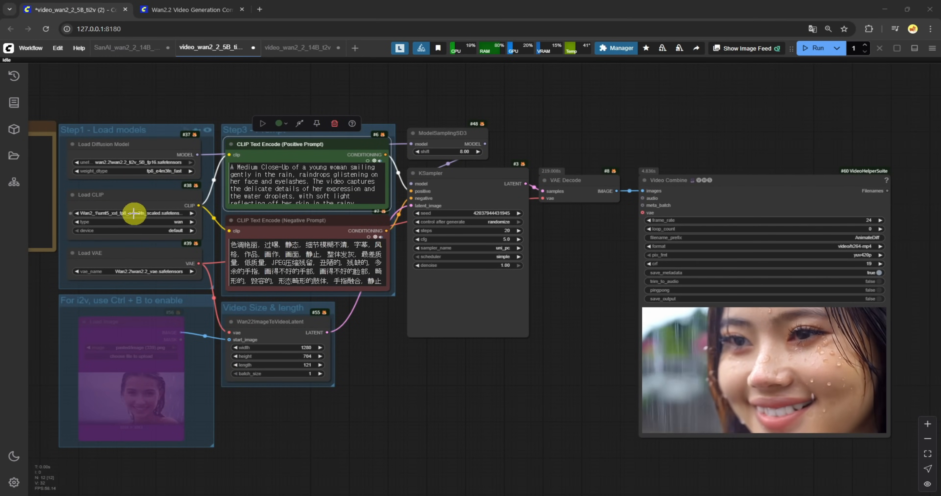
{"action": "scroll", "coordinate": [161, 229], "scroll_direction": "up", "scroll_amount": 5}
{"action": "scroll", "coordinate": [161, 228], "scroll_direction": "up", "scroll_amount": 2}
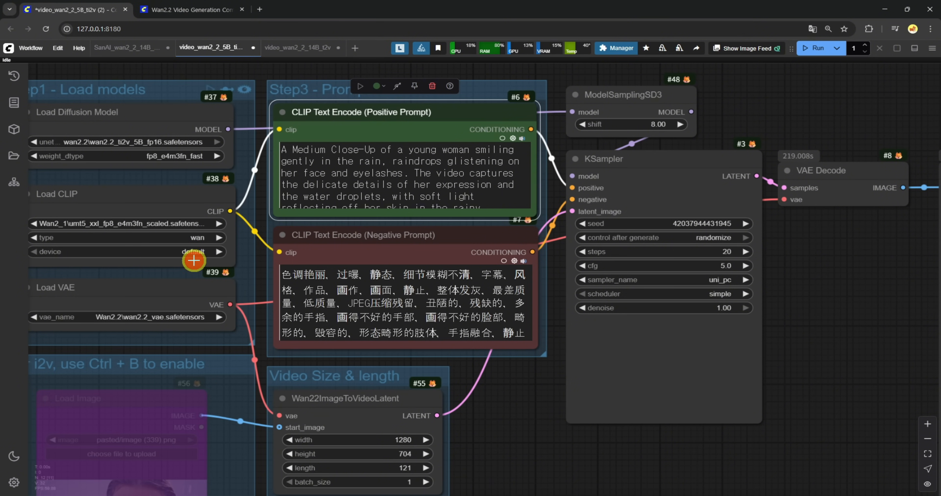
{"action": "left_click_drag", "start_coordinate": [134, 180], "coordinate": [238, 226]}
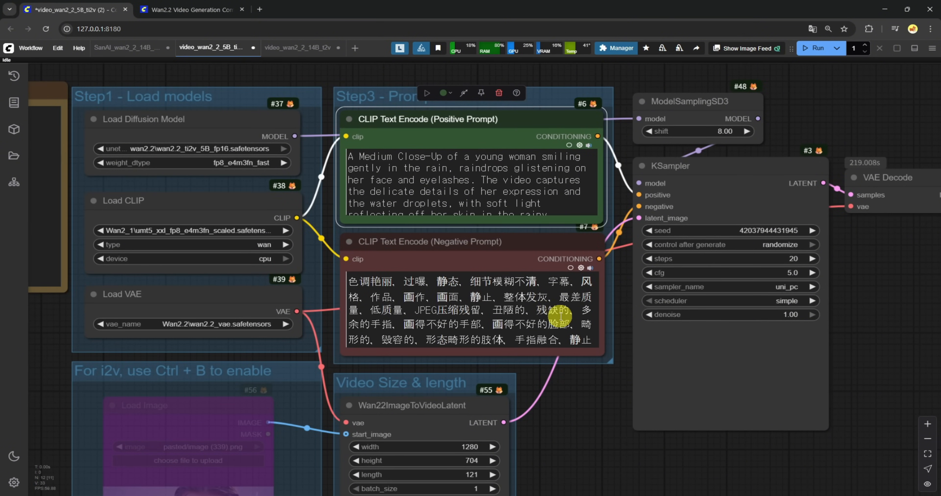
{"action": "left_click_drag", "start_coordinate": [585, 426], "coordinate": [531, 433]}
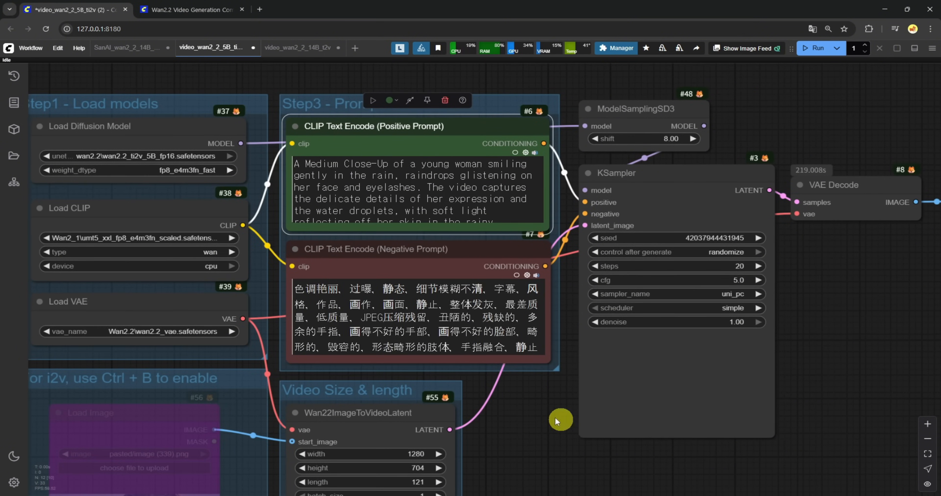
Try a video size of width 704 and height 544 in the Wan22ImageToVideoLatent node.
{"action": "scroll", "coordinate": [555, 419], "scroll_direction": "down", "scroll_amount": 3}
{"action": "left_click_drag", "start_coordinate": [547, 462], "coordinate": [484, 390]}
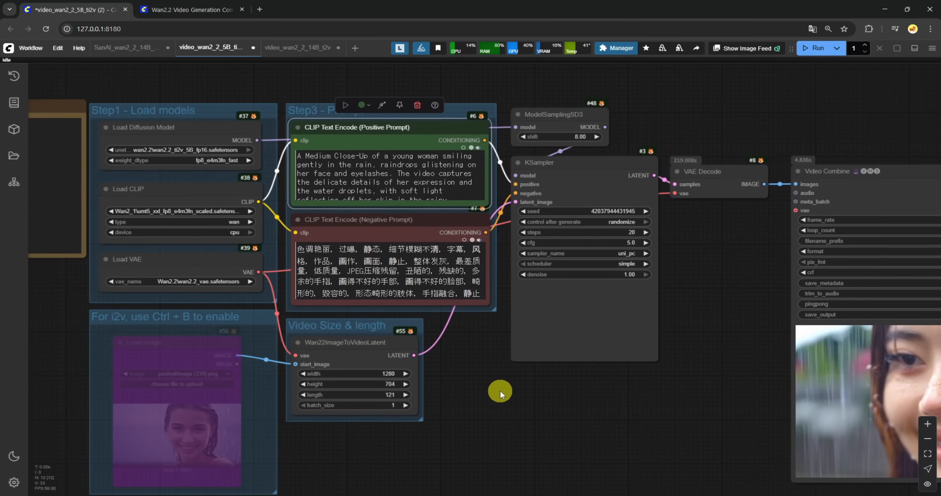
{"action": "scroll", "coordinate": [361, 384], "scroll_direction": "up", "scroll_amount": 9}
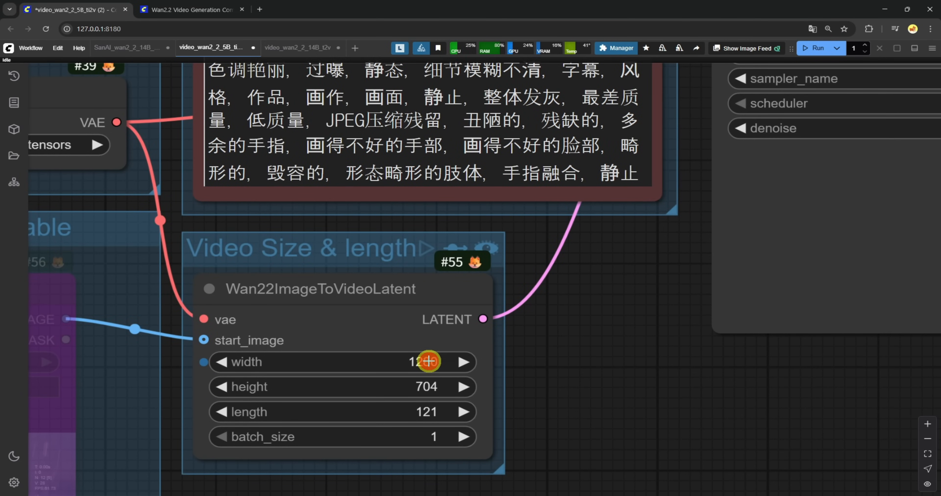
{"action": "left_click", "coordinate": [429, 362]}
{"action": "type", "text": "704"}
{"action": "key", "text": "Return"}
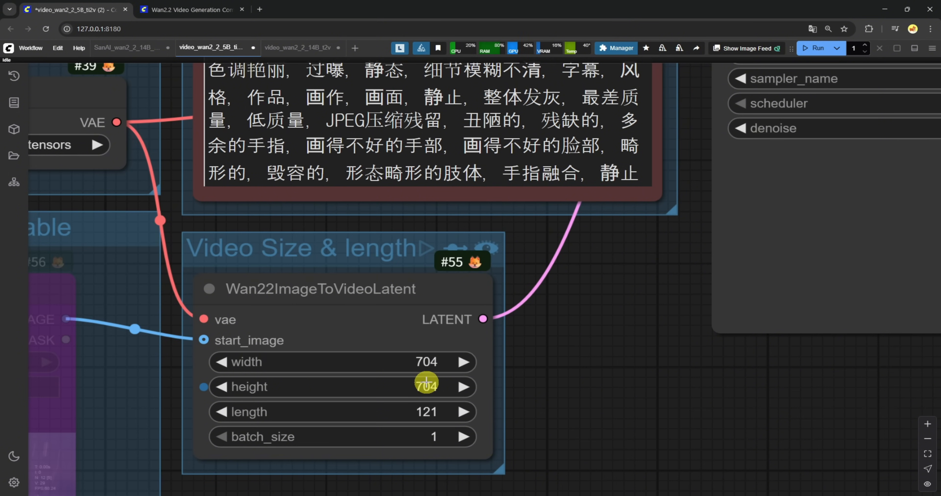
{"action": "left_click", "coordinate": [427, 383]}
{"action": "key", "text": "Return"}
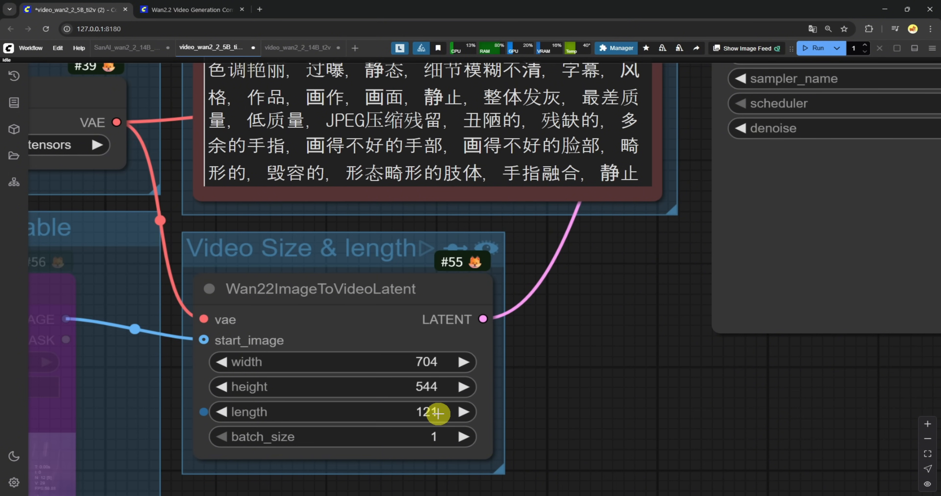
Look closely at the quality of the existing output video in the Video Combine node.
{"action": "scroll", "coordinate": [437, 414], "scroll_direction": "down", "scroll_amount": 10}
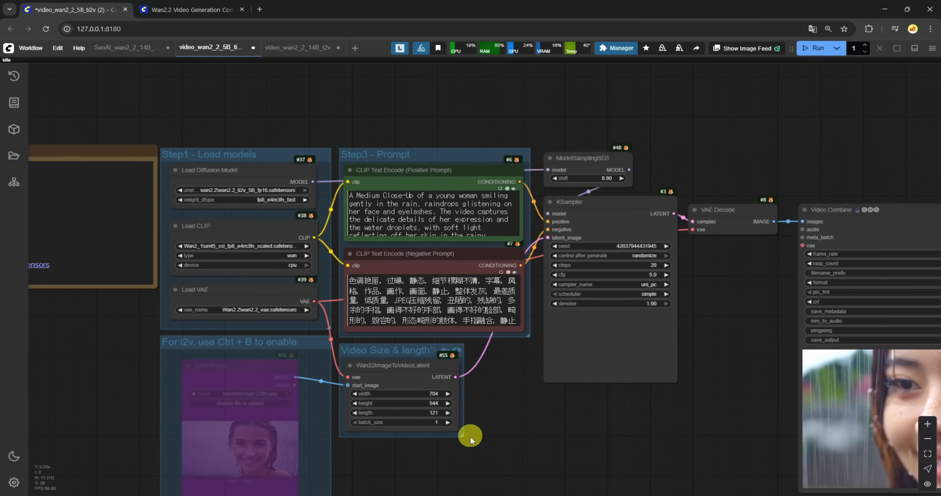
{"action": "left_click_drag", "start_coordinate": [624, 420], "coordinate": [530, 375]}
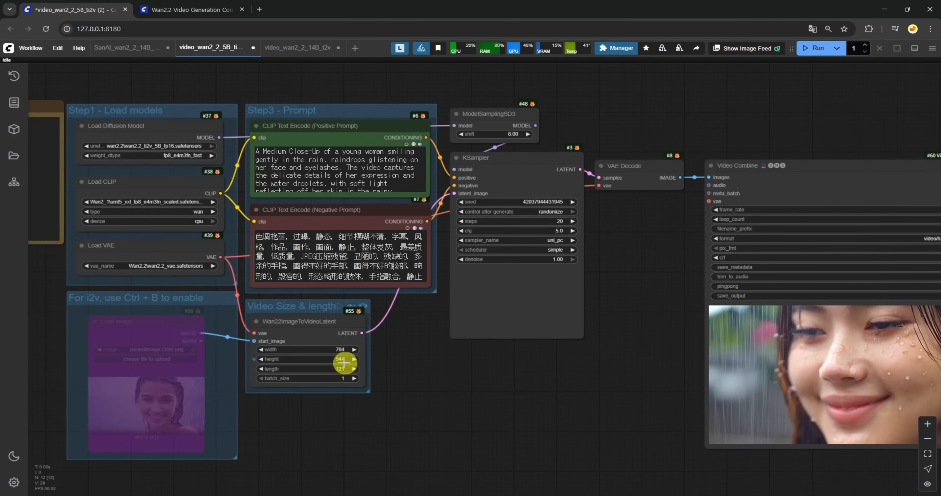
{"action": "scroll", "coordinate": [891, 395], "scroll_direction": "up", "scroll_amount": 10}
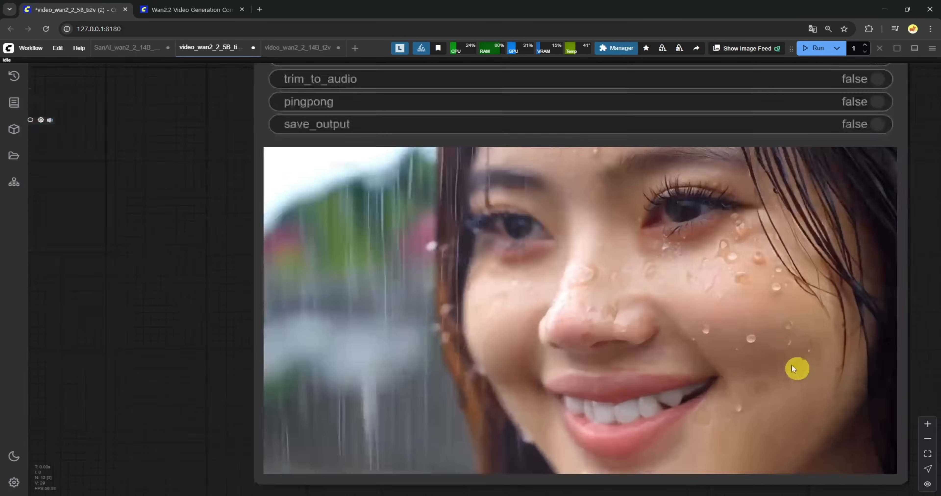
{"action": "scroll", "coordinate": [796, 369], "scroll_direction": "up", "scroll_amount": 2}
{"action": "scroll", "coordinate": [589, 324], "scroll_direction": "down", "scroll_amount": 10}
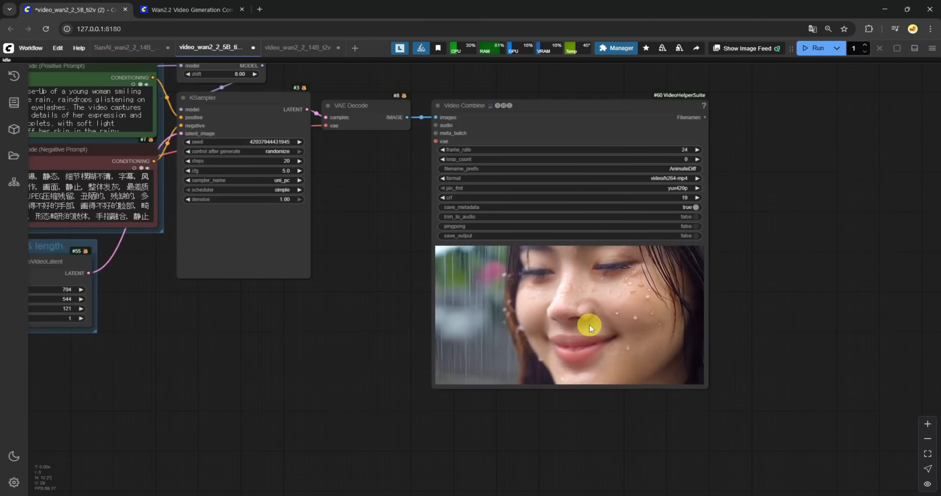
Restore the video size to width 1280 and height 704, and run the workflow.
{"action": "left_click_drag", "start_coordinate": [216, 334], "coordinate": [445, 361]}
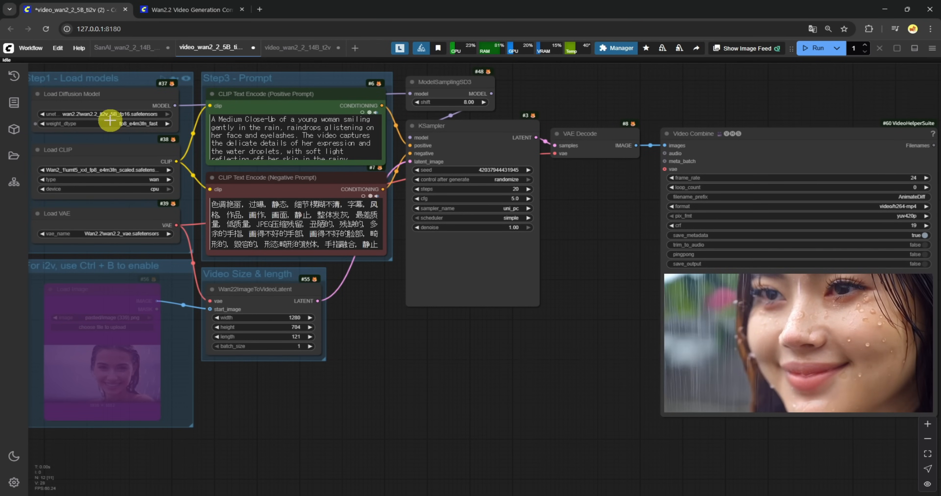
{"action": "scroll", "coordinate": [293, 321], "scroll_direction": "up", "scroll_amount": 5}
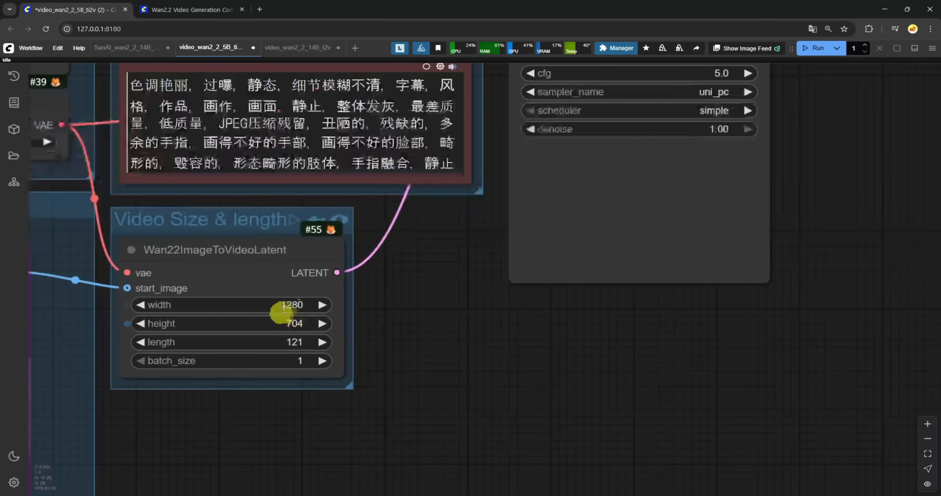
{"action": "scroll", "coordinate": [284, 315], "scroll_direction": "down", "scroll_amount": 5}
{"action": "left_click_drag", "start_coordinate": [143, 131], "coordinate": [189, 157]}
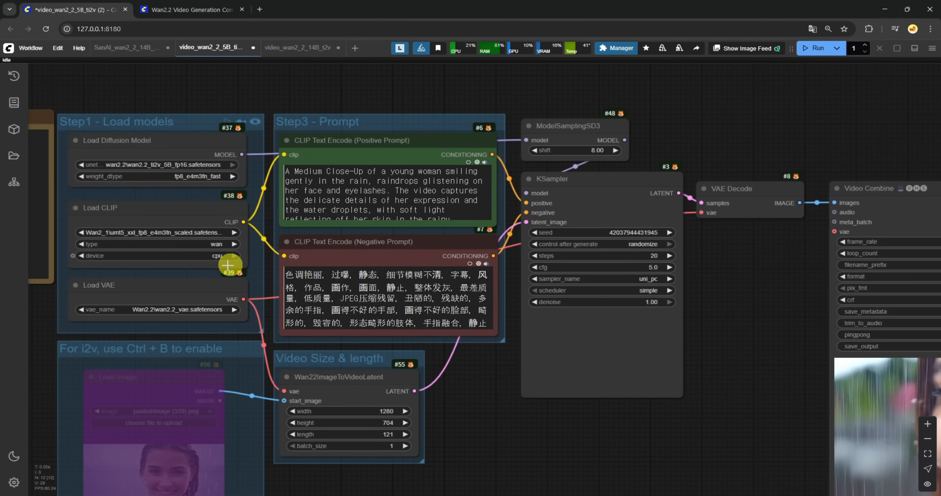
{"action": "scroll", "coordinate": [564, 425], "scroll_direction": "down", "scroll_amount": 5}
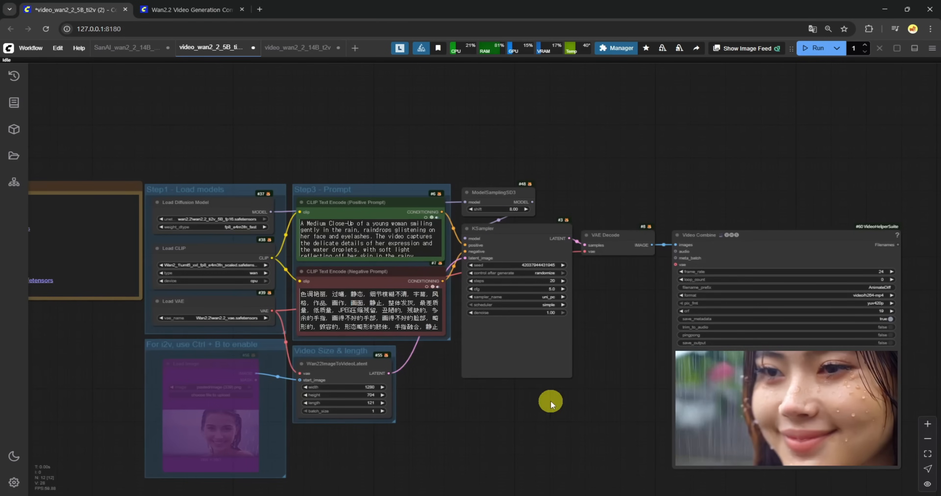
{"action": "left_click", "coordinate": [814, 48]}
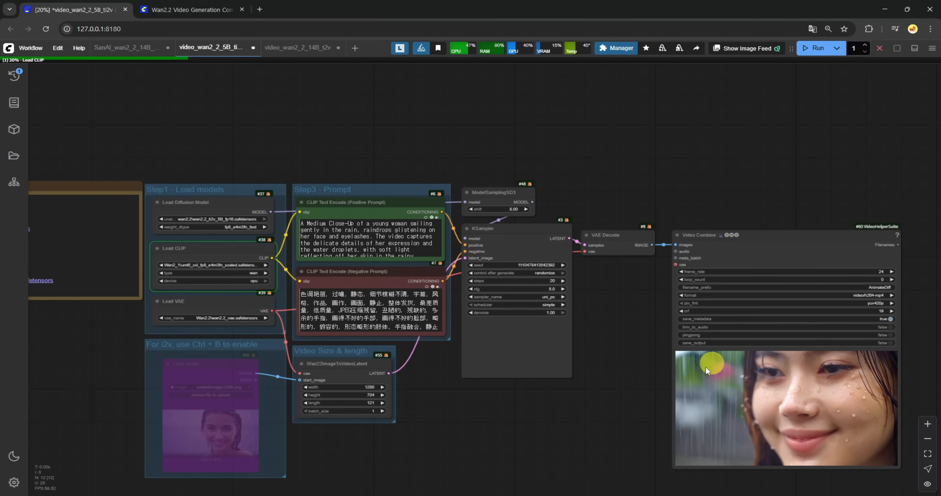
{"action": "left_click_drag", "start_coordinate": [646, 401], "coordinate": [618, 372]}
{"action": "right_click", "coordinate": [813, 364]}
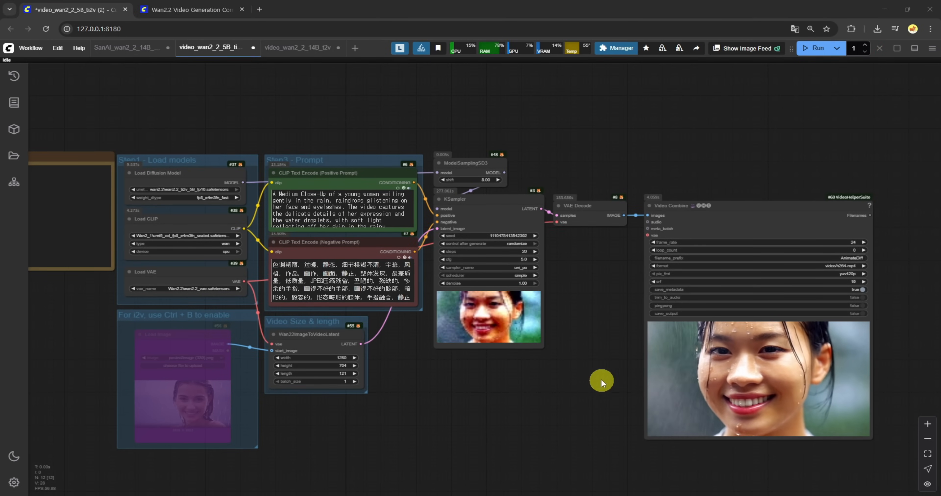
Examine the newly generated medium close-up video and the video size and length settings.
{"action": "scroll", "coordinate": [602, 382], "scroll_direction": "up", "scroll_amount": 5}
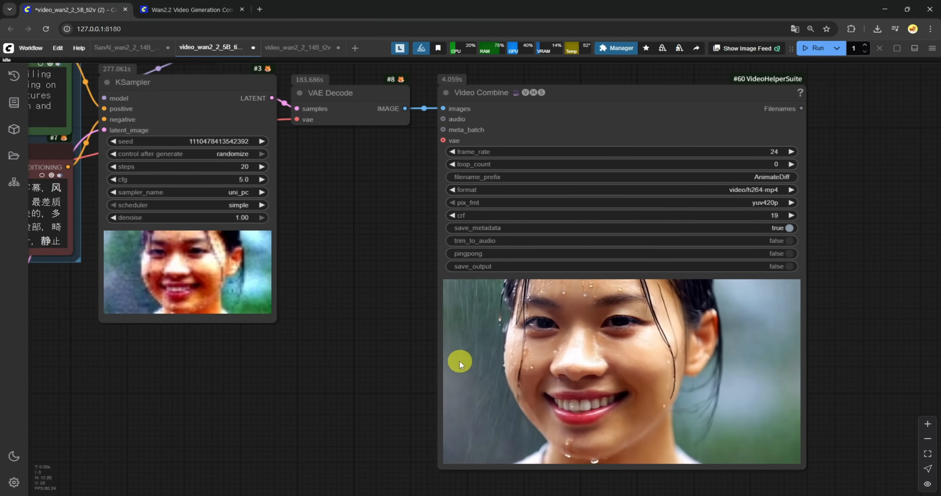
{"action": "scroll", "coordinate": [514, 376], "scroll_direction": "down", "scroll_amount": 5}
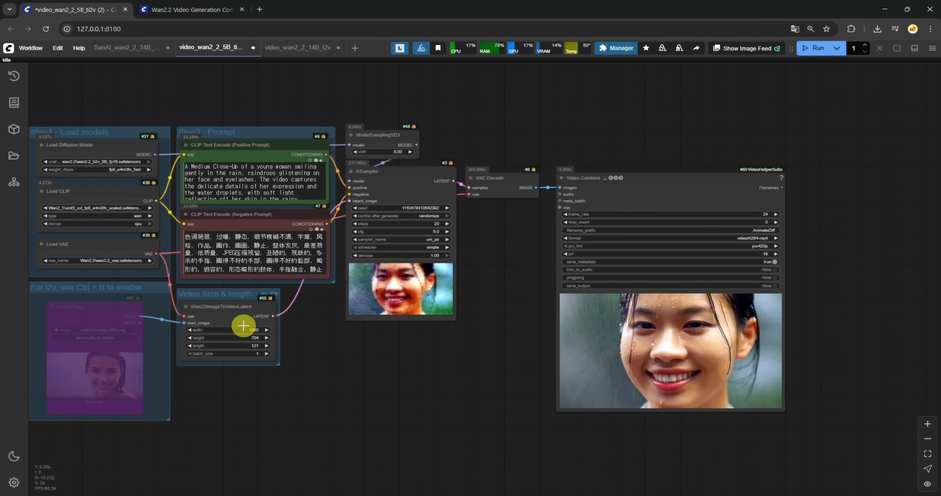
{"action": "scroll", "coordinate": [294, 330], "scroll_direction": "up", "scroll_amount": 6}
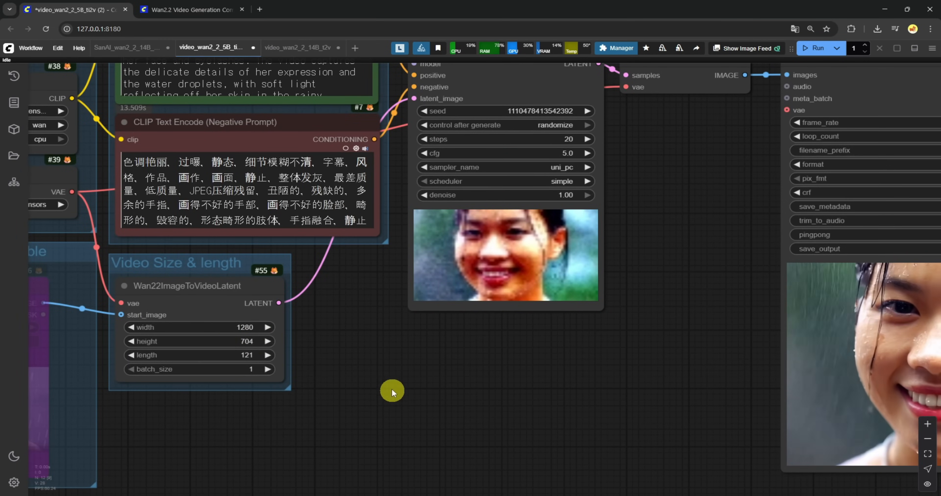
{"action": "scroll", "coordinate": [385, 382], "scroll_direction": "down", "scroll_amount": 5}
{"action": "scroll", "coordinate": [385, 381], "scroll_direction": "down", "scroll_amount": 1}
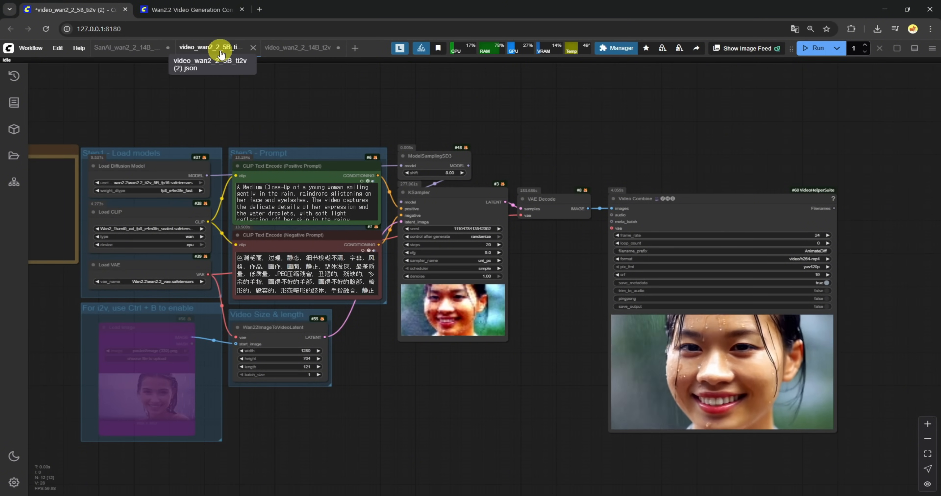
Close the 5B workflow without saving its changes, and load the Wan 2.2 14B Image to Video template from the Video category.
{"action": "left_click", "coordinate": [254, 49]}
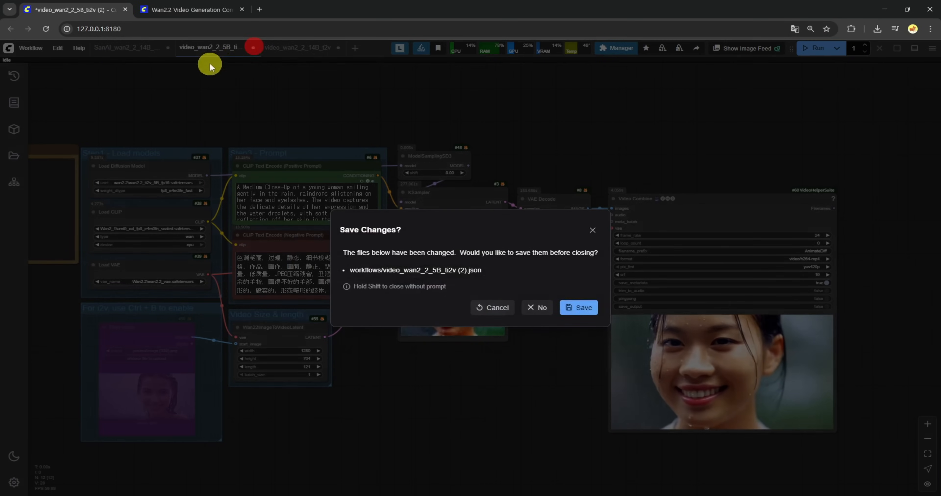
{"action": "left_click", "coordinate": [536, 310]}
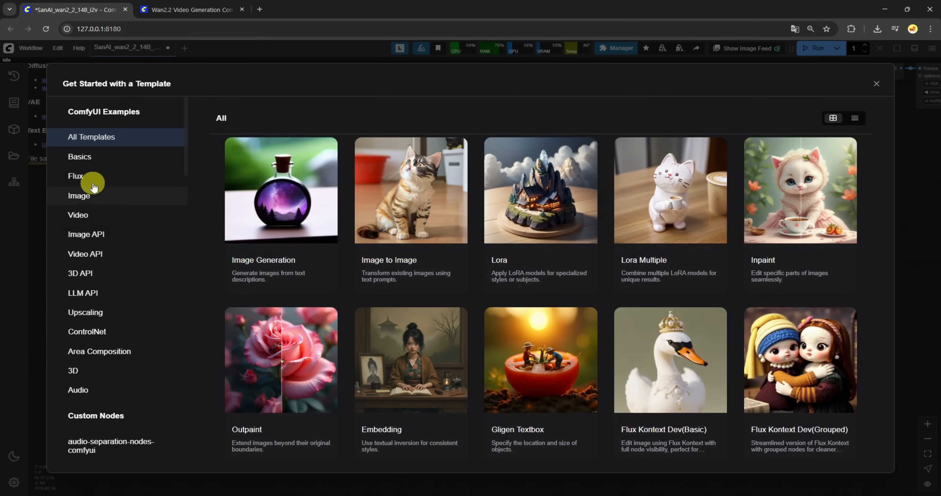
{"action": "left_click", "coordinate": [83, 217]}
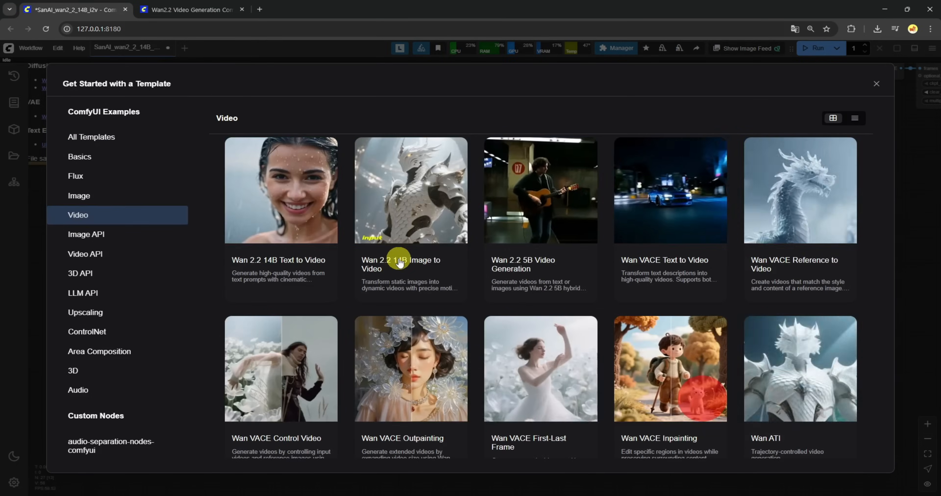
{"action": "left_click", "coordinate": [408, 220]}
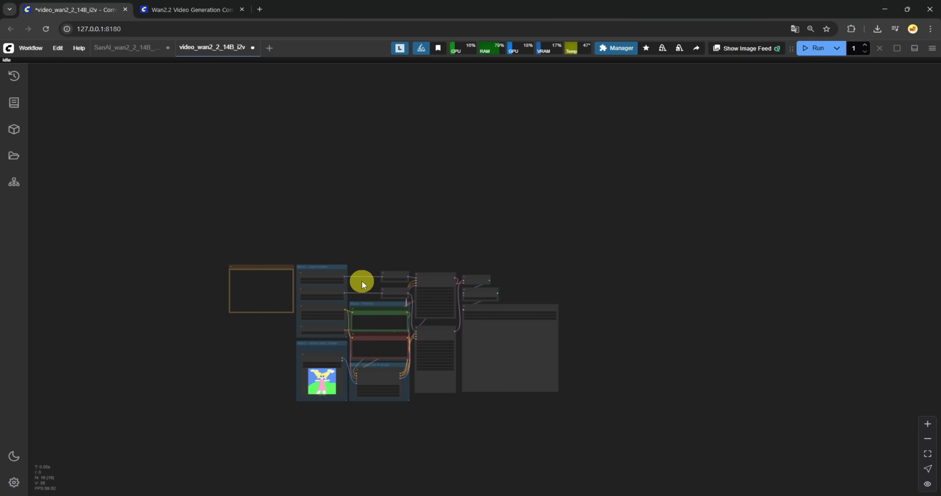
Replace the Create Video and Save Video nodes with a Video Combine node fed by the VAE Decode image output, and edit its frame rate.
{"action": "scroll", "coordinate": [362, 280], "scroll_direction": "up", "scroll_amount": 10}
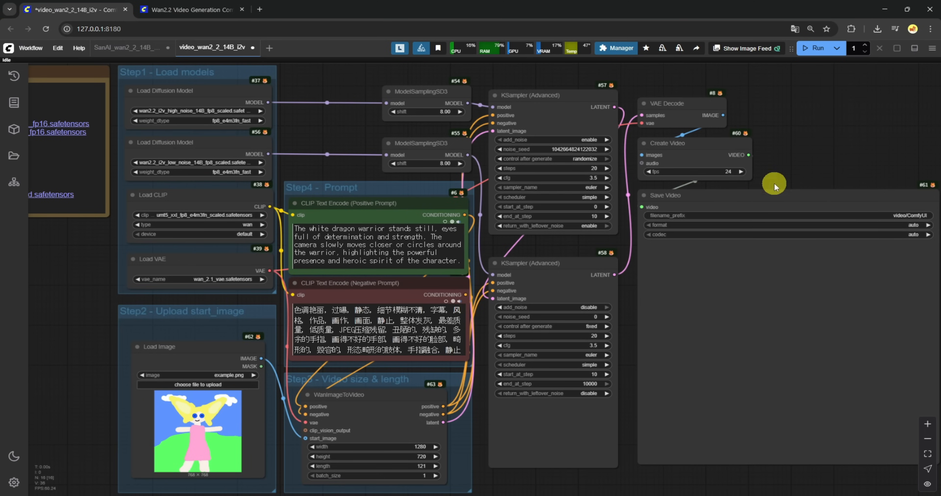
{"action": "left_click_drag", "start_coordinate": [799, 166], "coordinate": [740, 176]}
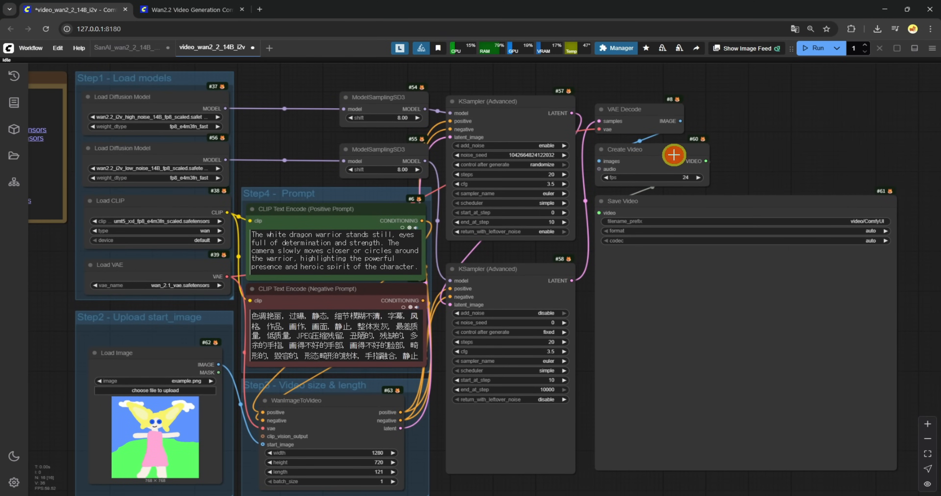
{"action": "left_click", "coordinate": [673, 155]}
{"action": "left_click", "coordinate": [737, 204], "text": "shift"}
{"action": "key", "text": "Delete"}
{"action": "left_click_drag", "start_coordinate": [680, 121], "coordinate": [708, 129]}
{"action": "left_click", "coordinate": [708, 133]}
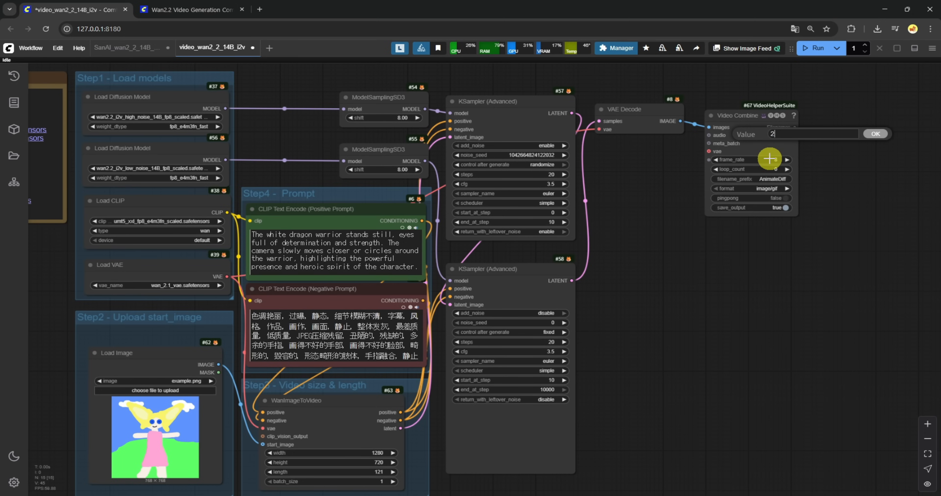
Set Load VAE to Wan2_1\wan_2.1_vae.safetensors and Load CLIP to Wan2_1\umt5_xxl_fp8_e4m3fn_scaled.safetensors.
{"action": "left_click_drag", "start_coordinate": [690, 327], "coordinate": [764, 361]}
{"action": "scroll", "coordinate": [353, 178], "scroll_direction": "up", "scroll_amount": 3}
{"action": "left_click_drag", "start_coordinate": [353, 178], "coordinate": [527, 235]}
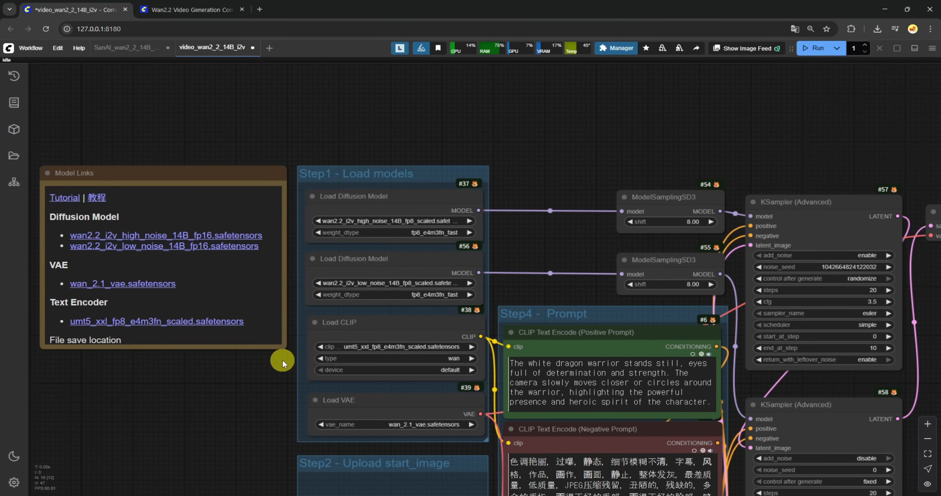
{"action": "left_click", "coordinate": [419, 423]}
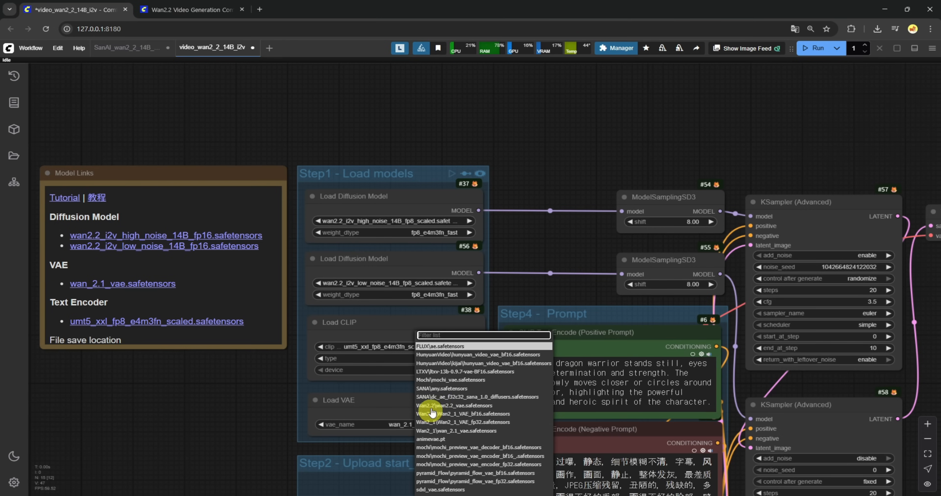
{"action": "left_click", "coordinate": [482, 431]}
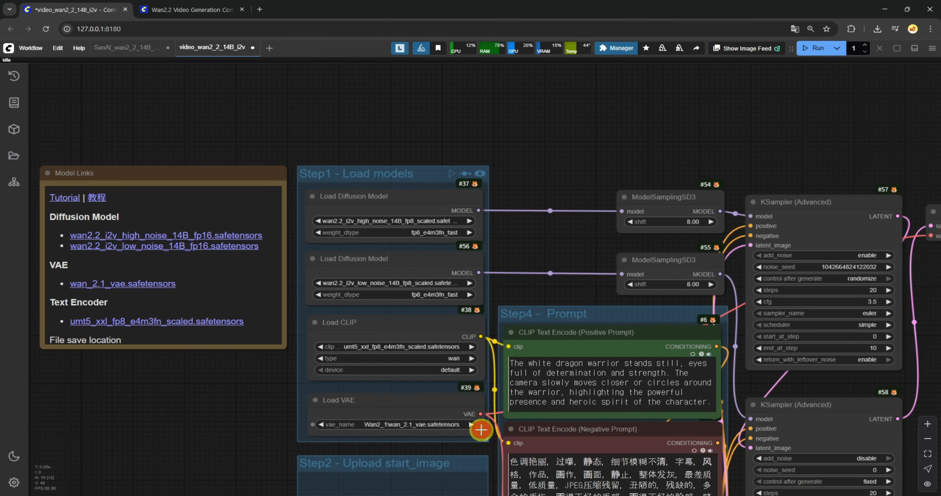
{"action": "left_click", "coordinate": [392, 346]}
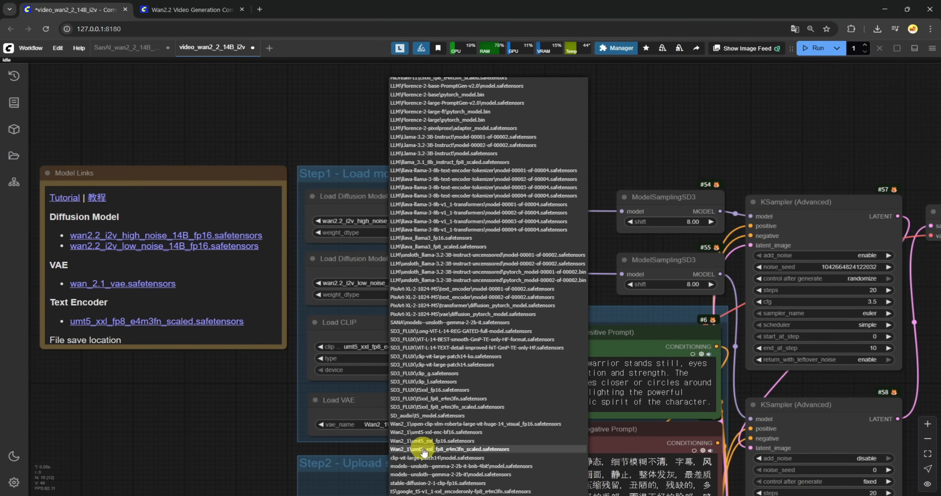
{"action": "left_click", "coordinate": [429, 450]}
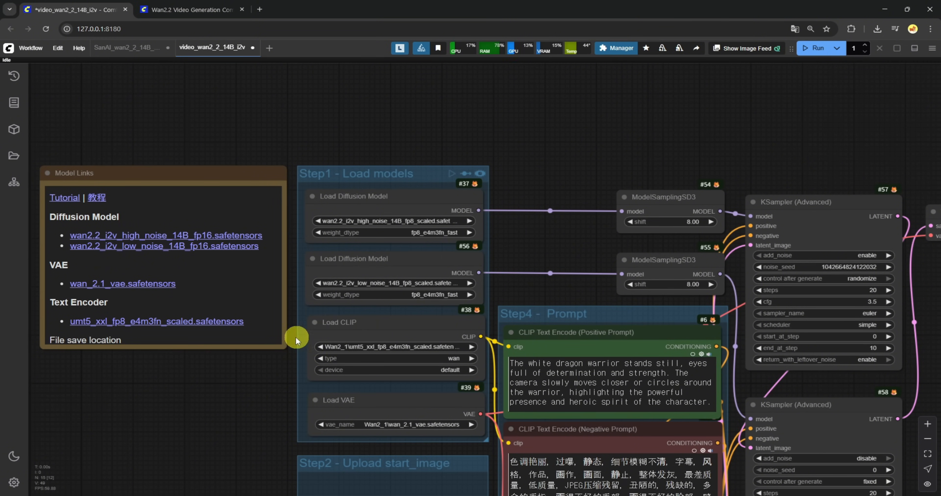
Compare the diffusion model links and file save locations in the Model Links note with the models named in the Load Diffusion Model nodes.
{"action": "scroll", "coordinate": [189, 302], "scroll_direction": "down", "scroll_amount": 4}
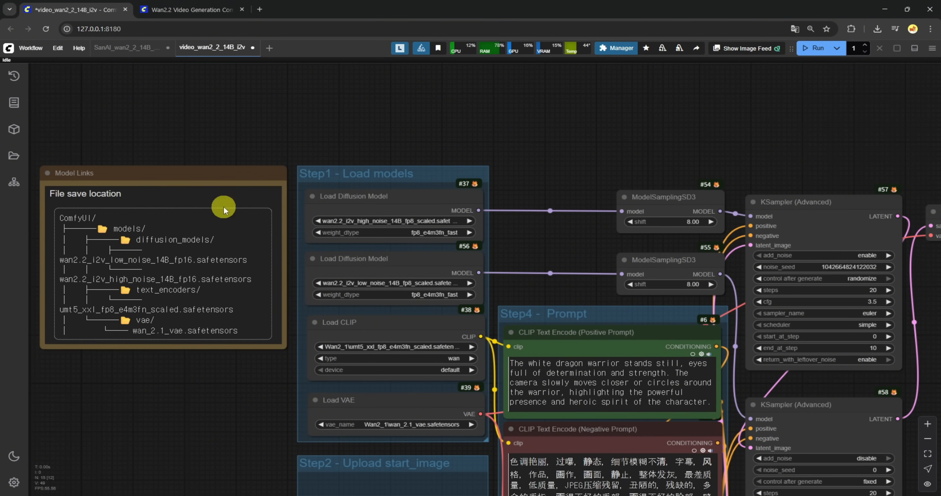
{"action": "scroll", "coordinate": [249, 310], "scroll_direction": "up", "scroll_amount": 2}
{"action": "scroll", "coordinate": [515, 246], "scroll_direction": "up", "scroll_amount": 5}
{"action": "left_click_drag", "start_coordinate": [514, 246], "coordinate": [629, 296]}
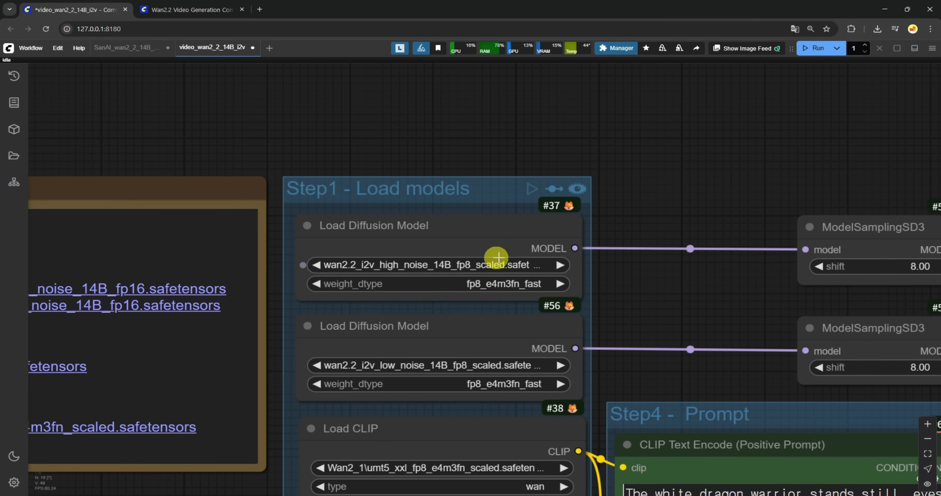
{"action": "left_click_drag", "start_coordinate": [286, 133], "coordinate": [479, 114]}
{"action": "scroll", "coordinate": [323, 277], "scroll_direction": "down", "scroll_amount": 5}
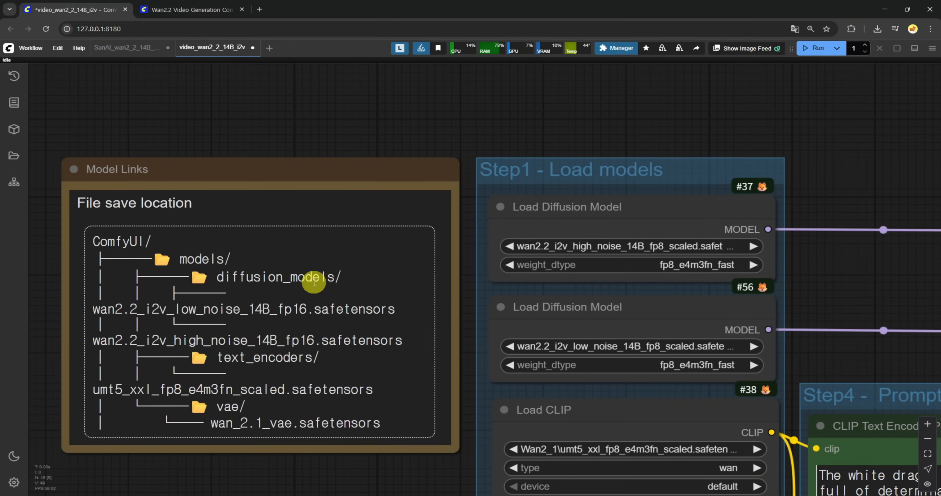
{"action": "scroll", "coordinate": [315, 270], "scroll_direction": "up", "scroll_amount": 5}
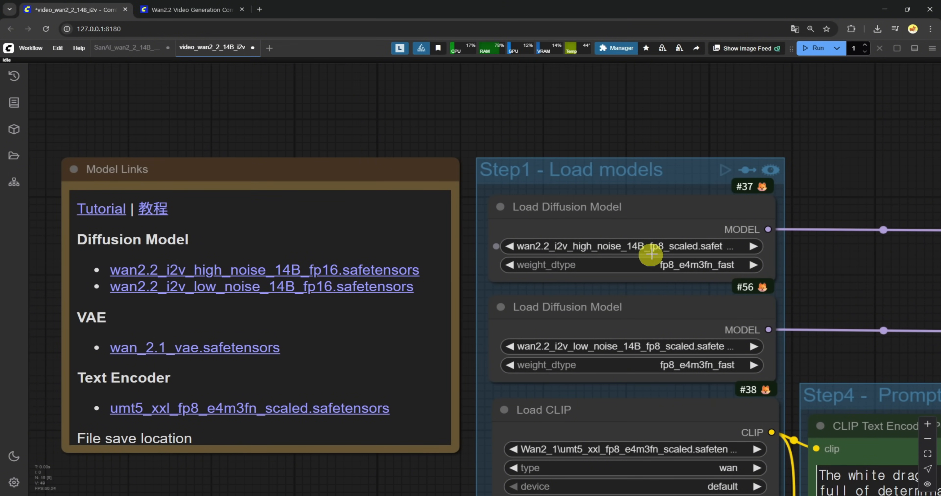
Switch to the Hugging Face repository Comfy-Org/Wan_2.2_ComfyUI_Repackaged and browse its files to the split_files/diffusion_models folder.
{"action": "left_click", "coordinate": [196, 15]}
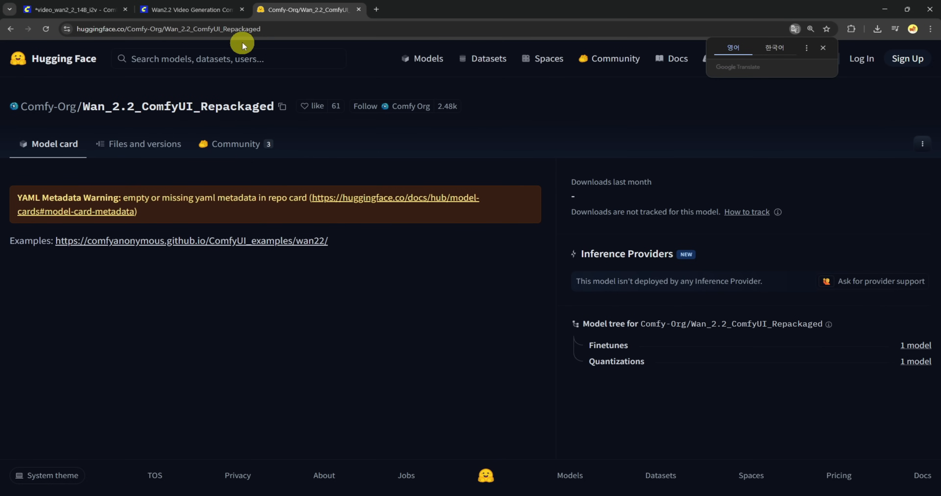
{"action": "left_click", "coordinate": [273, 29]}
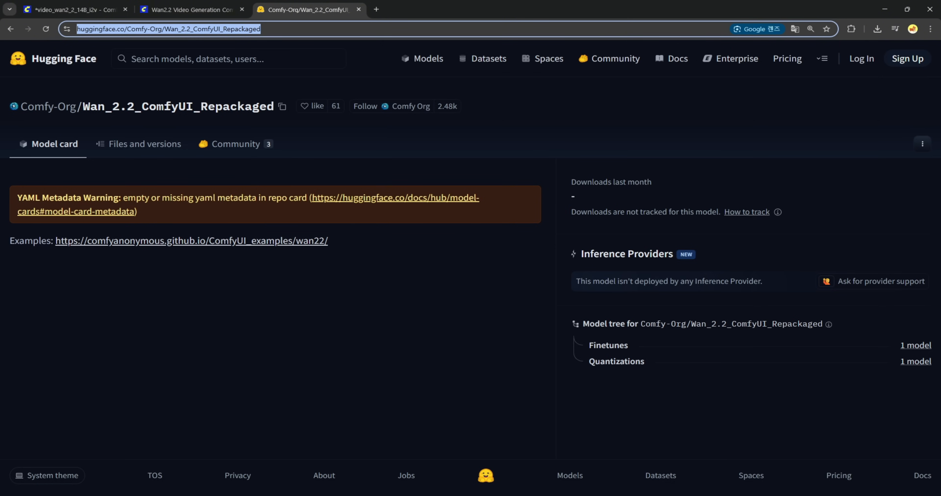
{"action": "key", "text": "alt+Tab"}
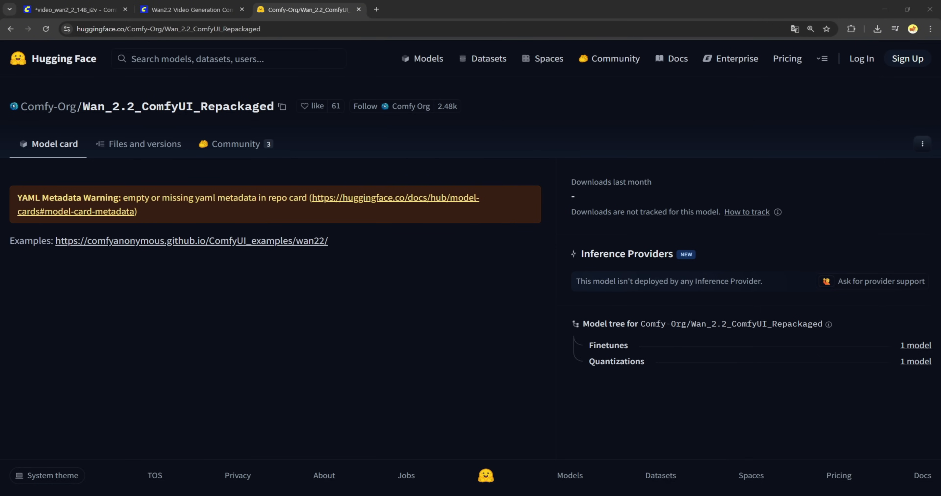
{"action": "left_click", "coordinate": [146, 149]}
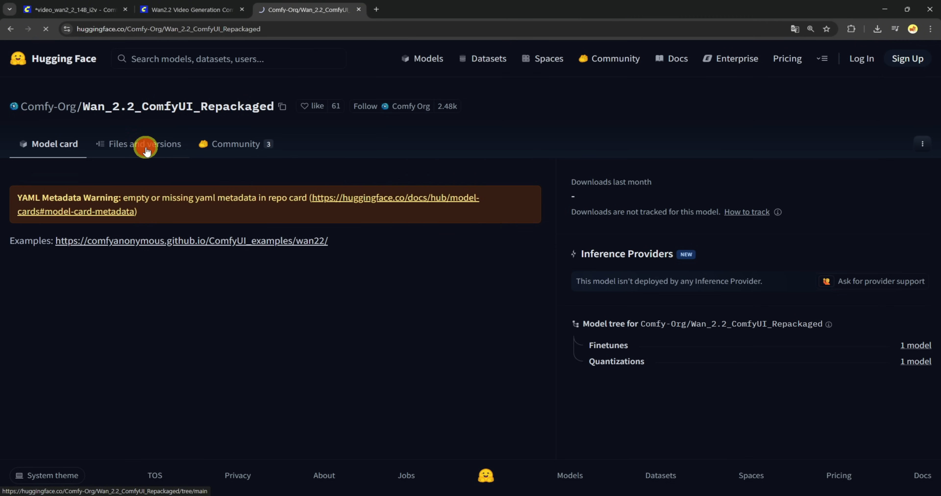
{"action": "left_click", "coordinate": [58, 242]}
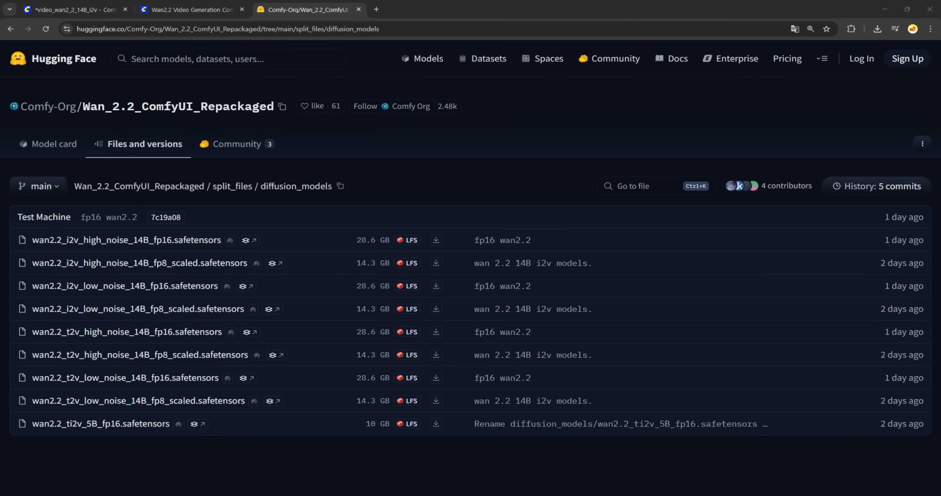
In File Explorer, open Models\DiffusionModels\wan2.2 and select the ti2v 5B file plus the high-noise and low-noise i2v 14B safetensors files.
{"action": "double_click", "coordinate": [152, 374]}
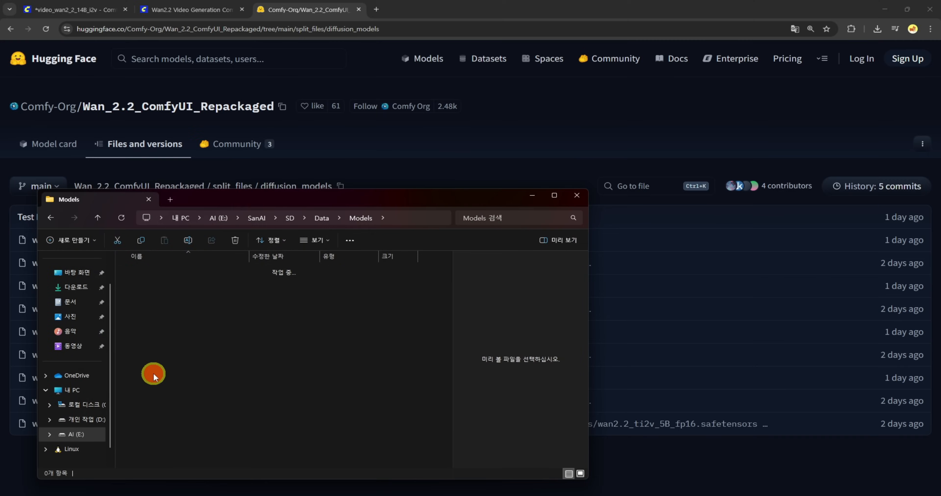
{"action": "double_click", "coordinate": [152, 270]}
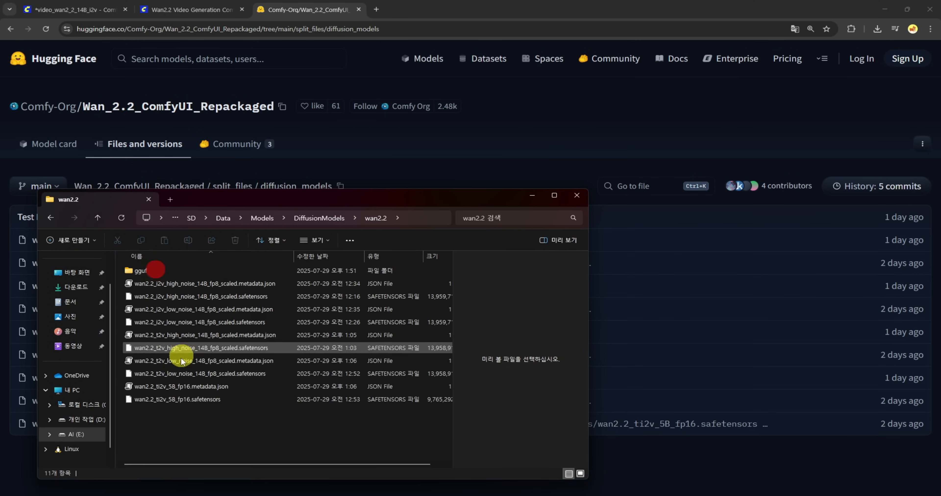
{"action": "left_click", "coordinate": [171, 400]}
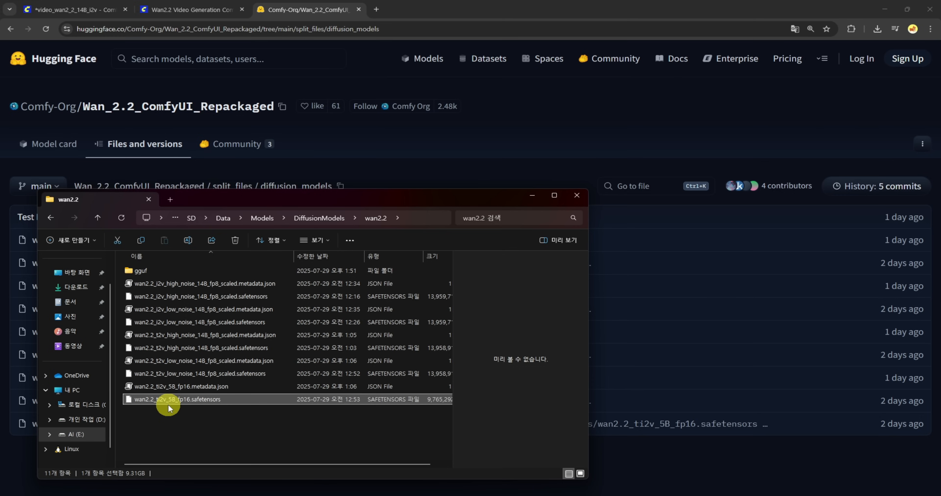
{"action": "left_click", "coordinate": [210, 297], "text": "ctrl"}
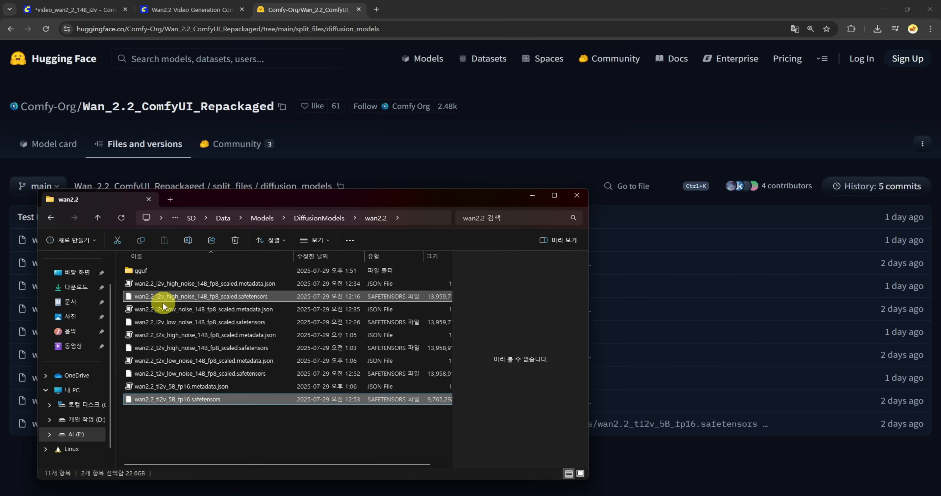
{"action": "left_click", "coordinate": [205, 323], "text": "ctrl"}
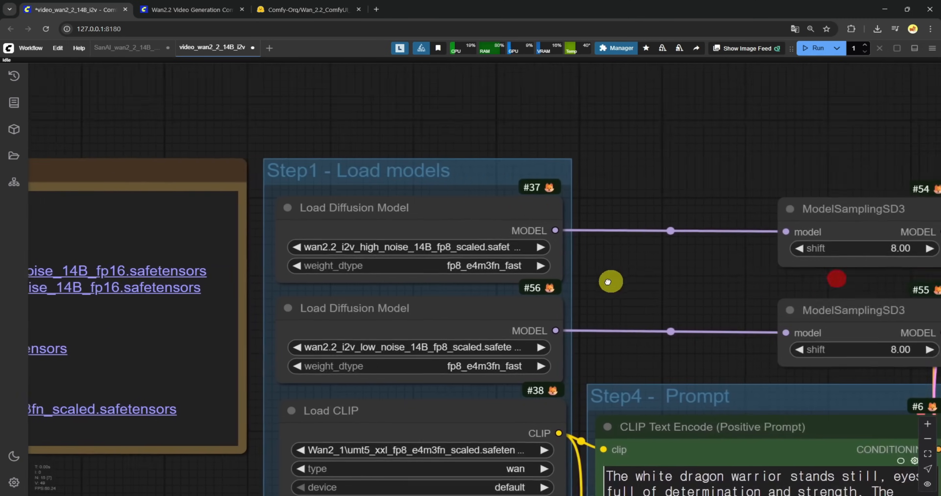
Back in ComfyUI, try weight_dtype fp8_e4m3fn on the high-noise Load Diffusion Model node, and return it to fp8_e4m3fn_fast.
{"action": "scroll", "coordinate": [548, 265], "scroll_direction": "up", "scroll_amount": 3}
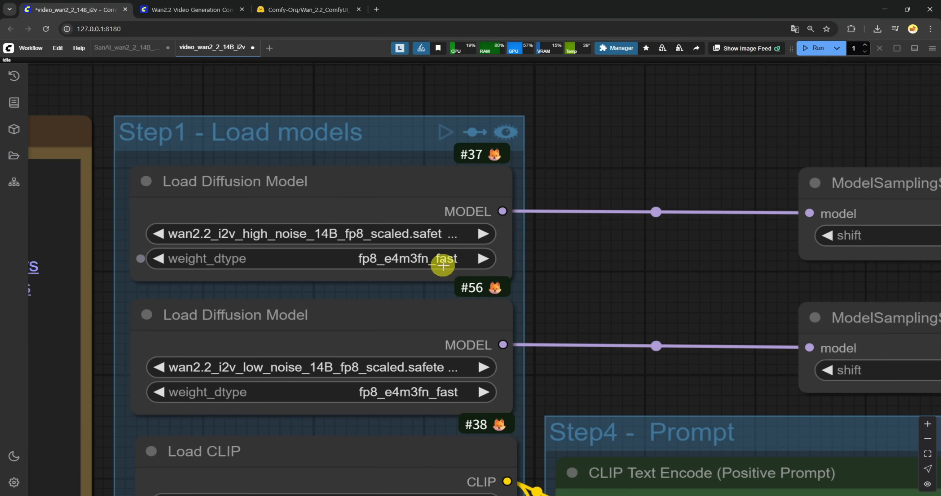
{"action": "left_click", "coordinate": [414, 260]}
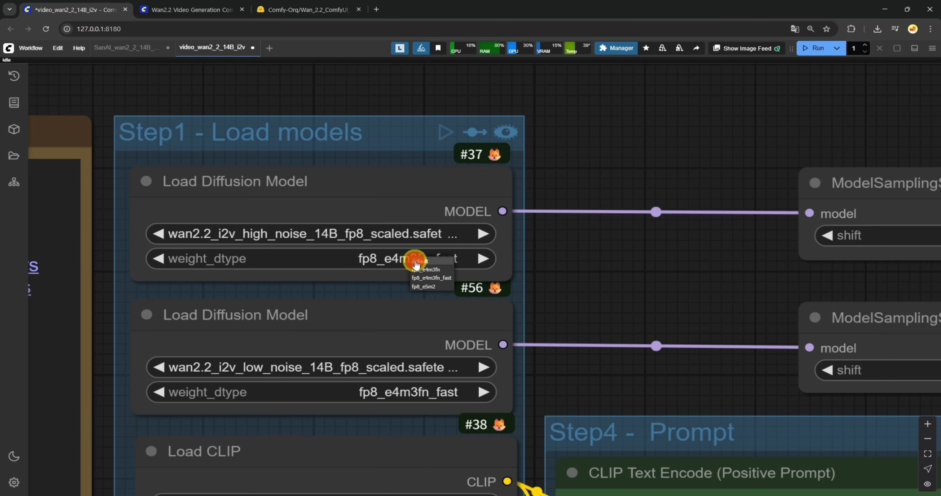
{"action": "left_click", "coordinate": [426, 270]}
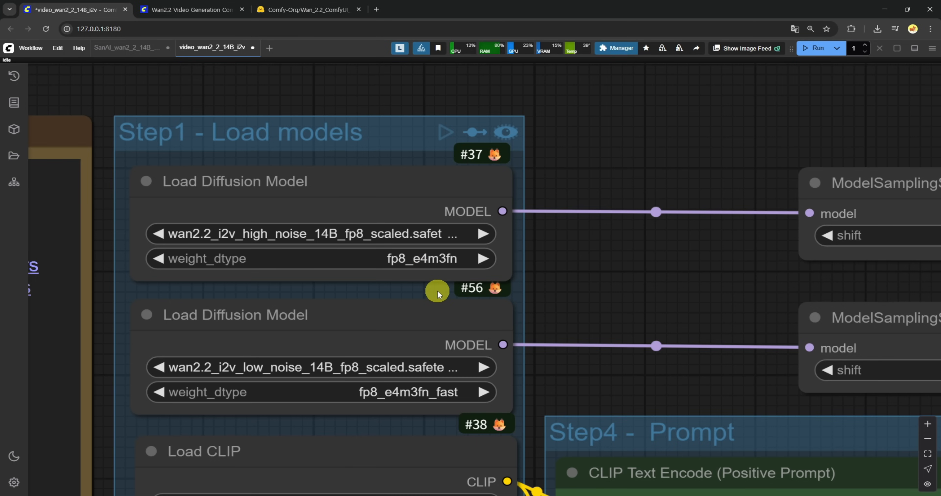
{"action": "left_click", "coordinate": [422, 260]}
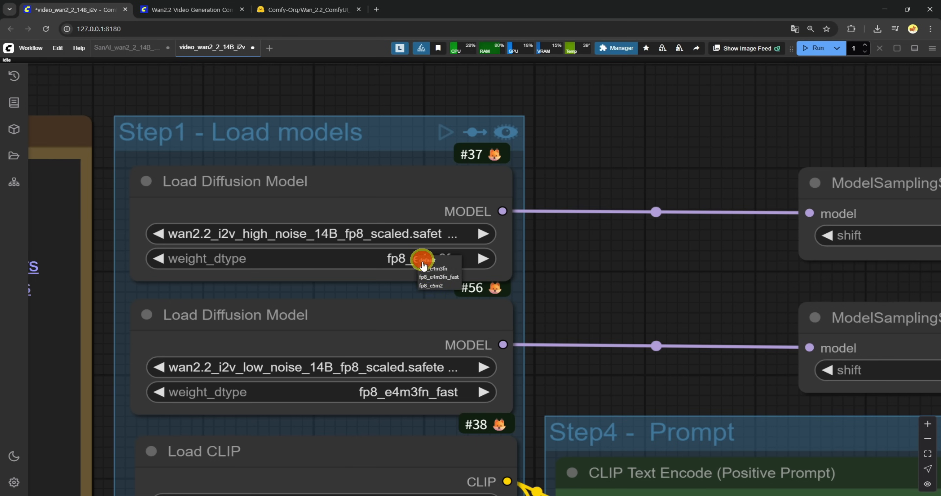
{"action": "left_click", "coordinate": [430, 277]}
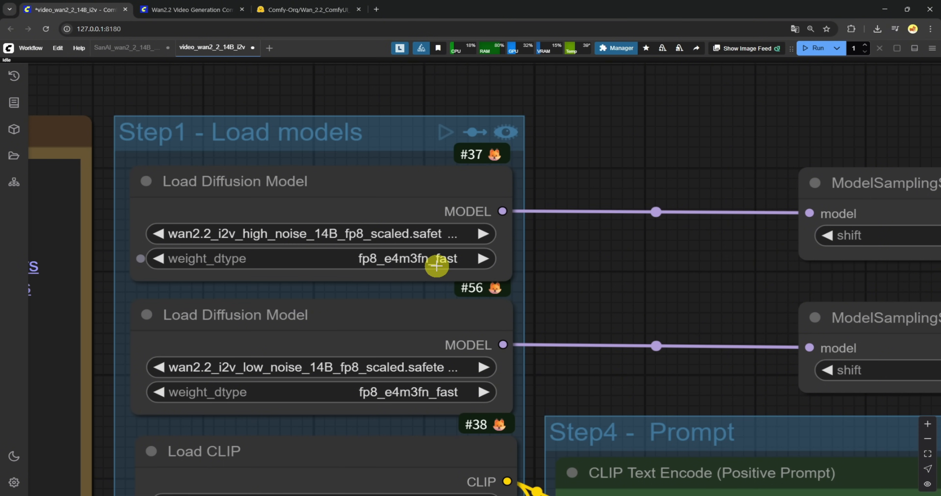
Set the two Load Diffusion Model nodes to the i2v high-noise and i2v low-noise 14B fp8_scaled models from the wan2.2 folder.
{"action": "left_click", "coordinate": [254, 235]}
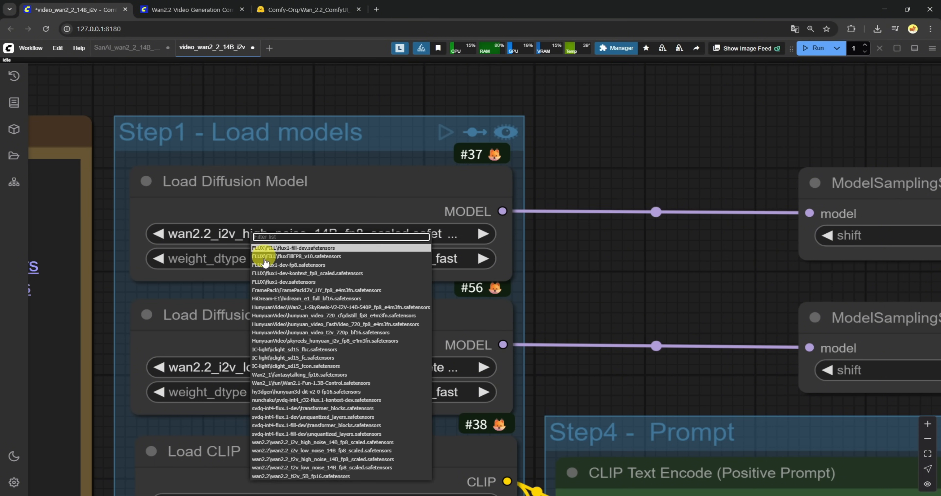
{"action": "left_click", "coordinate": [316, 442]}
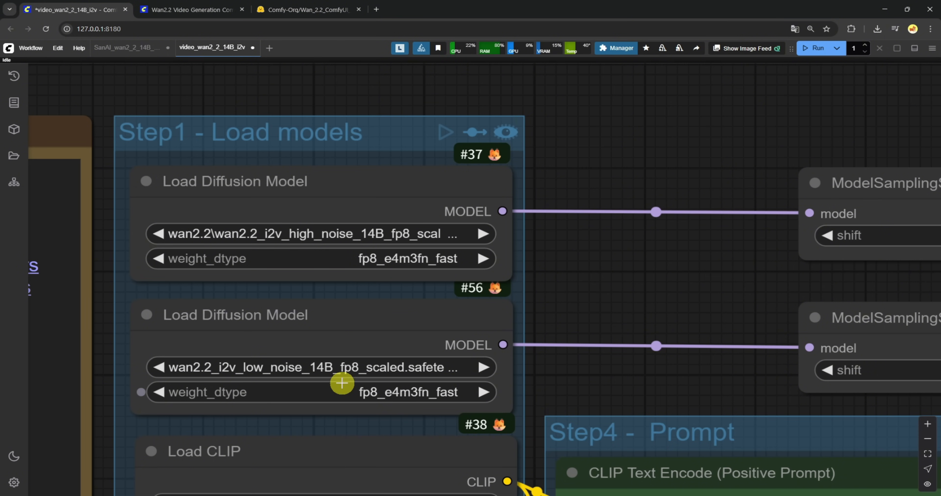
{"action": "left_click", "coordinate": [303, 369]}
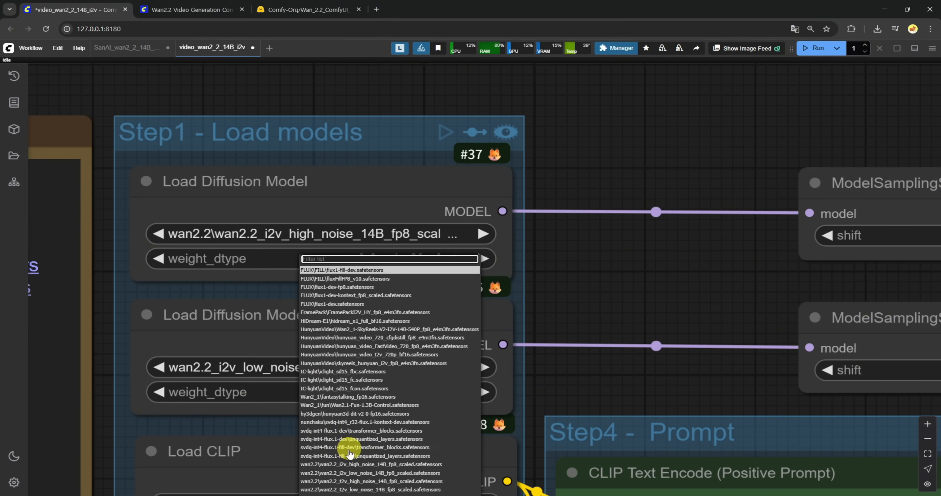
{"action": "left_click", "coordinate": [365, 475]}
{"action": "scroll", "coordinate": [402, 365], "scroll_direction": "down", "scroll_amount": 5}
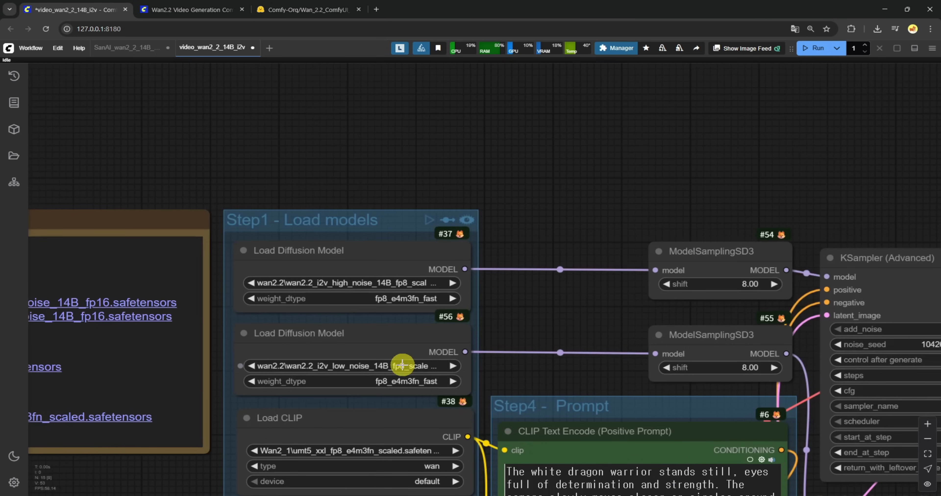
Copy the sample white dragon warrior input image from the Wan2.2 docs page and paste it into ComfyUI's Load Image node.
{"action": "left_click_drag", "start_coordinate": [615, 336], "coordinate": [555, 121]}
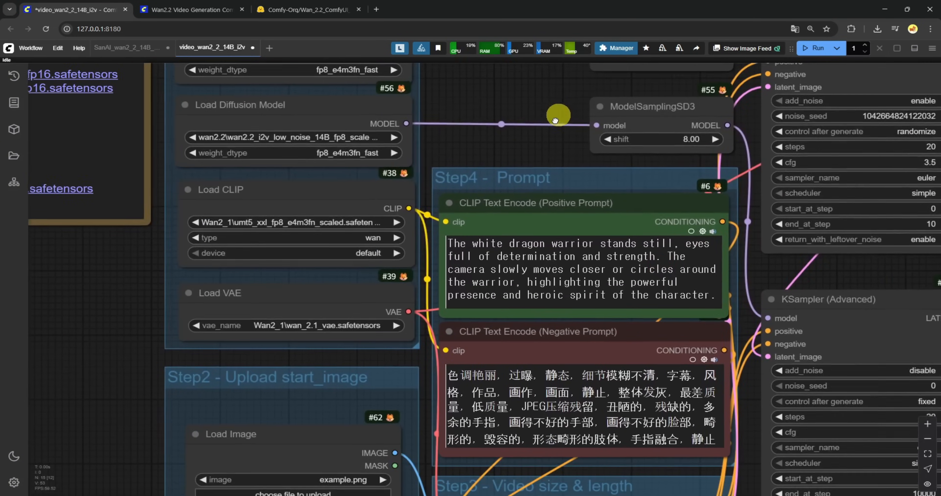
{"action": "scroll", "coordinate": [407, 301], "scroll_direction": "down", "scroll_amount": 3}
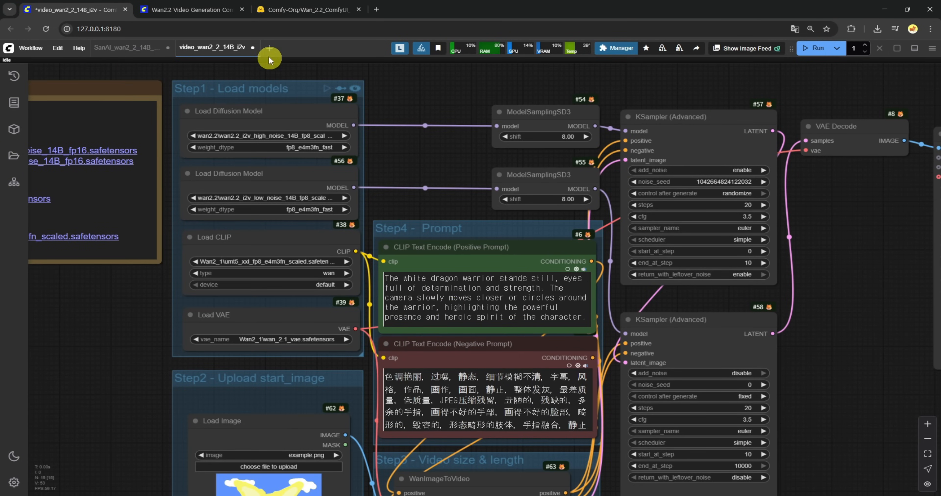
{"action": "left_click", "coordinate": [192, 9]}
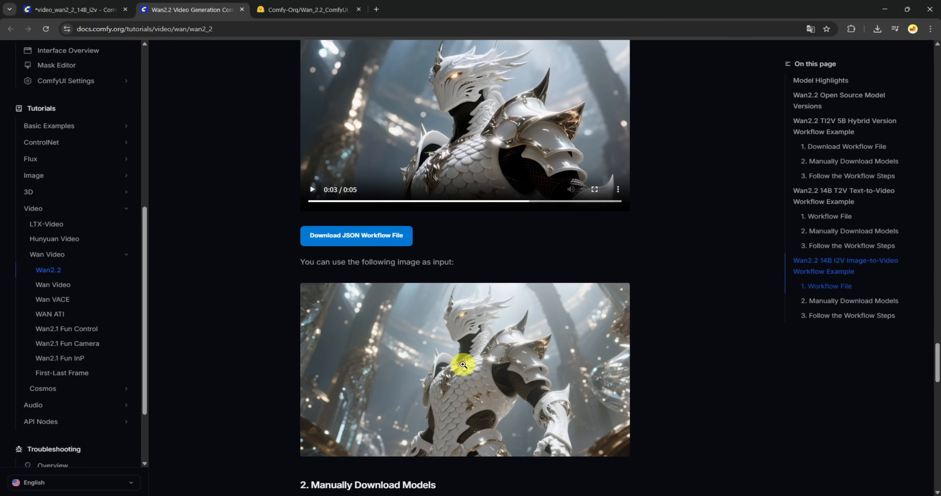
{"action": "right_click", "coordinate": [451, 338]}
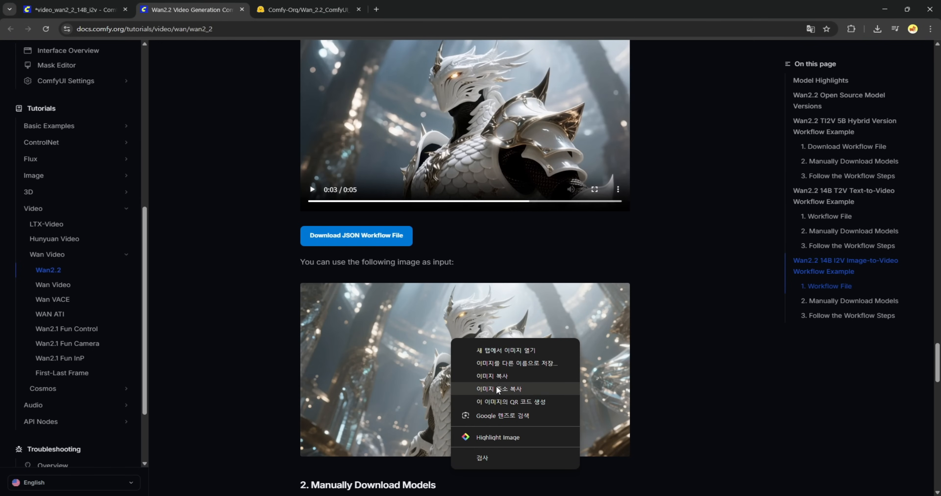
{"action": "left_click", "coordinate": [501, 377]}
{"action": "left_click", "coordinate": [78, 10]}
{"action": "left_click", "coordinate": [268, 335]}
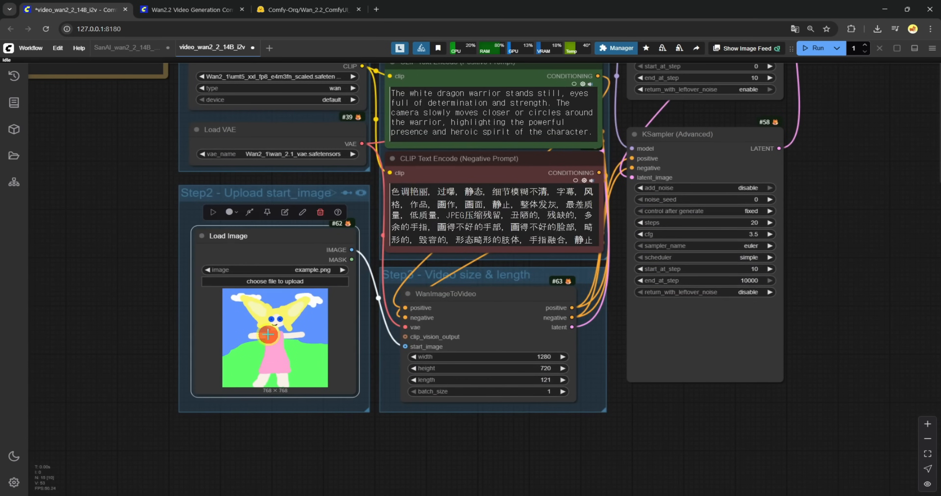
{"action": "key", "text": "ctrl+v"}
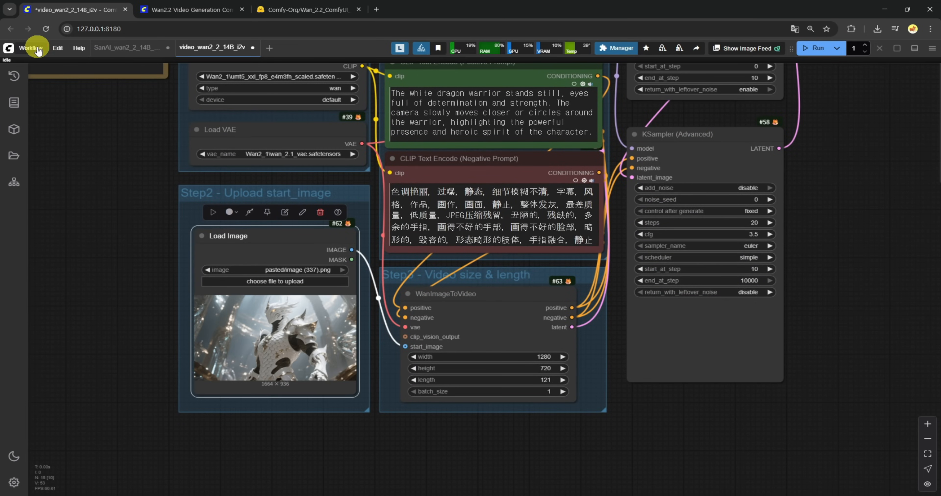
Replace the positive prompt with the young-woman-in-the-rain prompt from the SanAI_wan2_2_14B workflow, and paste the matching photo into the Load Image node.
{"action": "left_click", "coordinate": [31, 47]}
{"action": "left_click", "coordinate": [55, 95]}
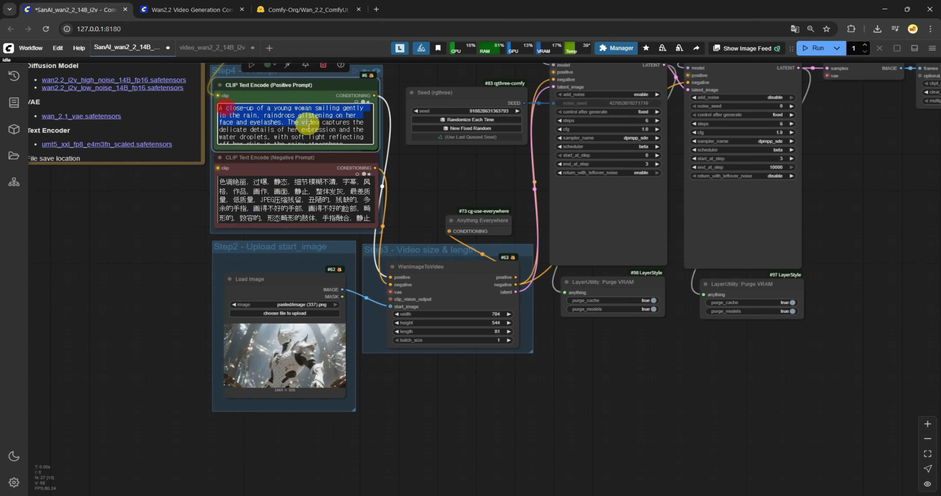
{"action": "key", "text": "ctrl+a"}
{"action": "left_click", "coordinate": [139, 268]}
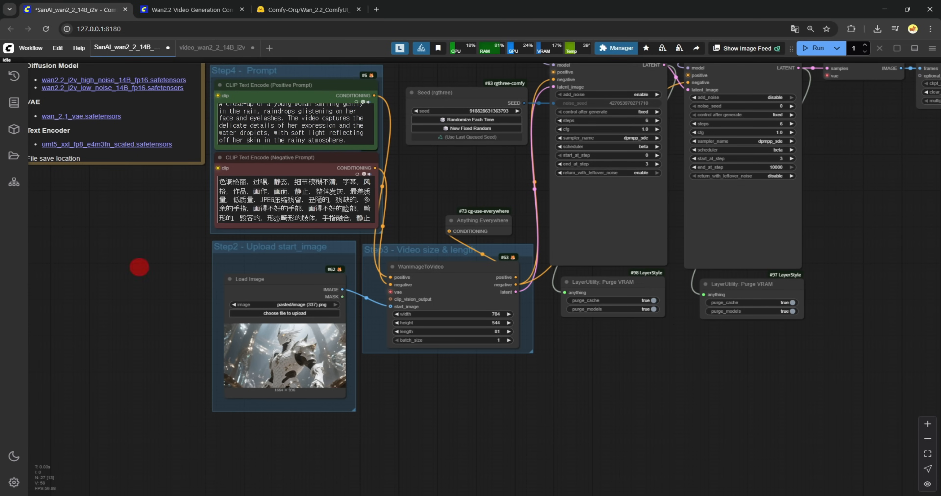
{"action": "left_click", "coordinate": [257, 342]}
{"action": "key", "text": "ctrl+v"}
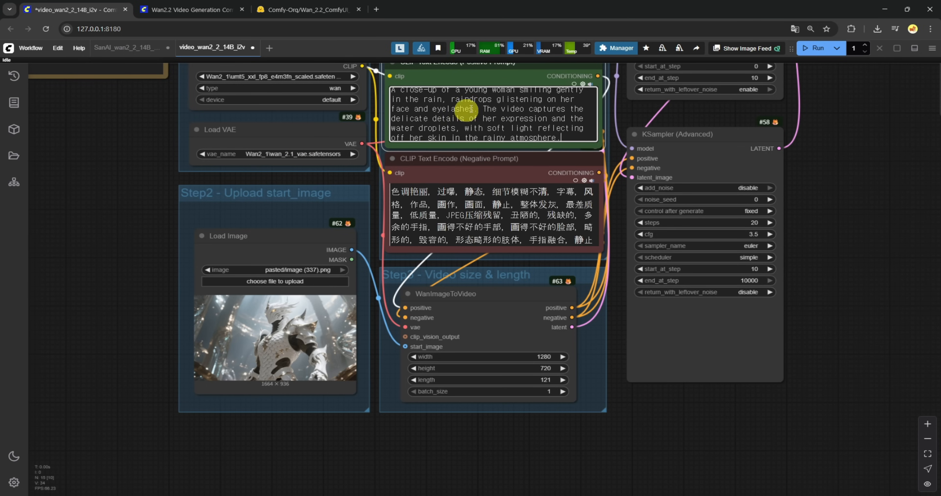
{"action": "left_click", "coordinate": [227, 380]}
{"action": "key", "text": "ctrl+v"}
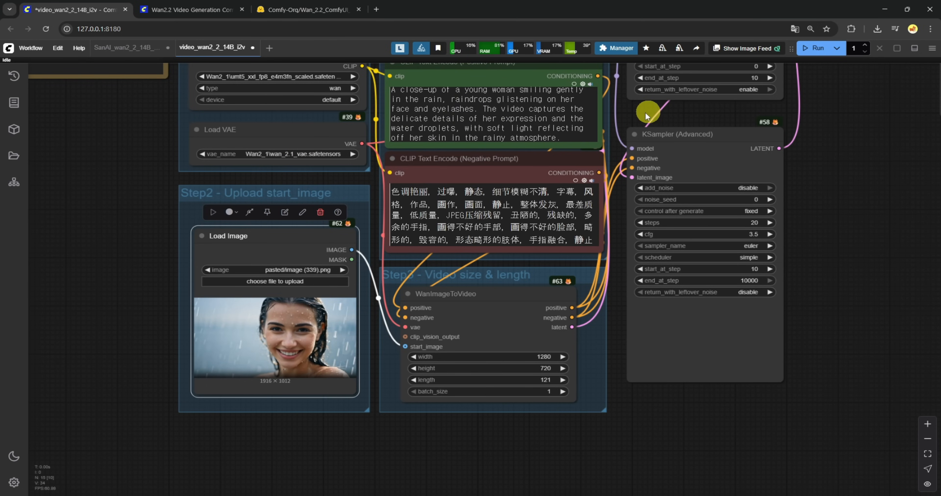
Set the WanImageToVideo node's width to 704 and height to 544.
{"action": "left_click_drag", "start_coordinate": [635, 114], "coordinate": [631, 120]}
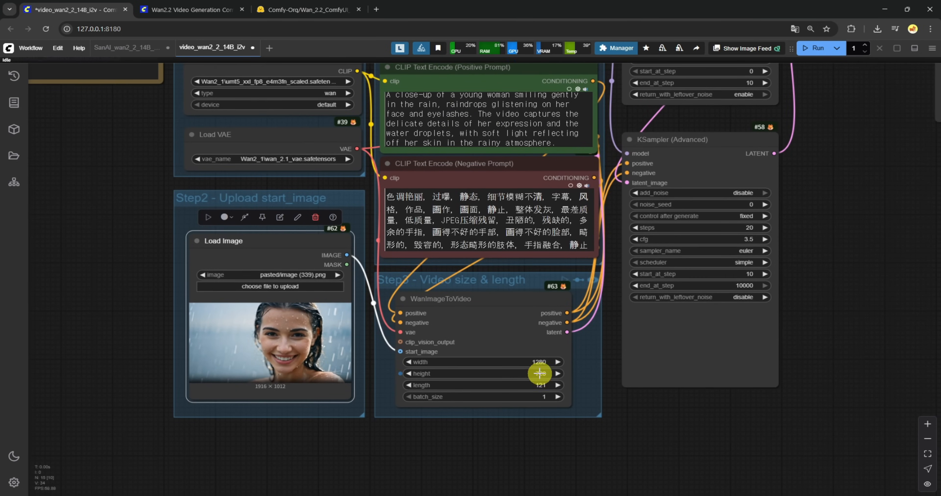
{"action": "left_click", "coordinate": [544, 362]}
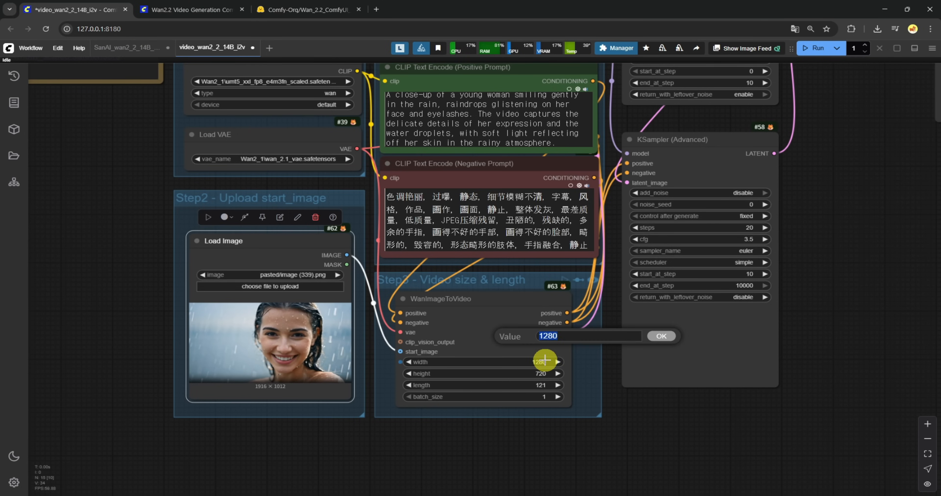
{"action": "key", "text": "Return"}
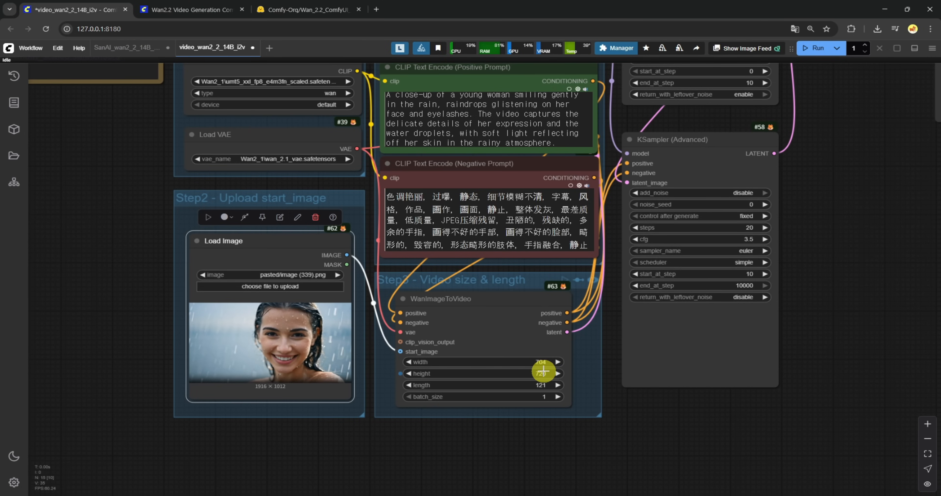
{"action": "left_click", "coordinate": [543, 373]}
{"action": "type", "text": "544"}
{"action": "key", "text": "Return"}
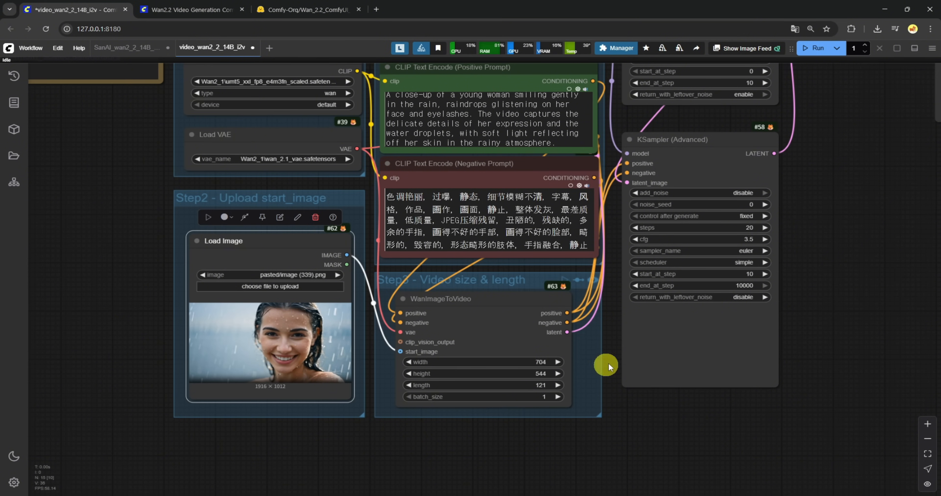
Examine the Video Combine output node and the first KSampler (Advanced) node's steps, start_at_step and end_at_step settings.
{"action": "left_click_drag", "start_coordinate": [615, 282], "coordinate": [423, 388]}
{"action": "left_click_drag", "start_coordinate": [807, 291], "coordinate": [469, 444]}
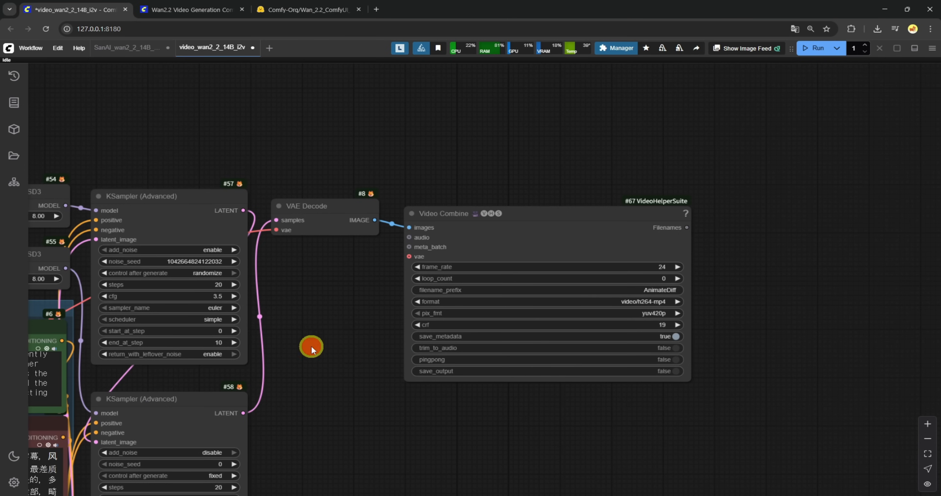
{"action": "left_click_drag", "start_coordinate": [312, 350], "coordinate": [725, 335]}
{"action": "scroll", "coordinate": [725, 336], "scroll_direction": "down", "scroll_amount": 3}
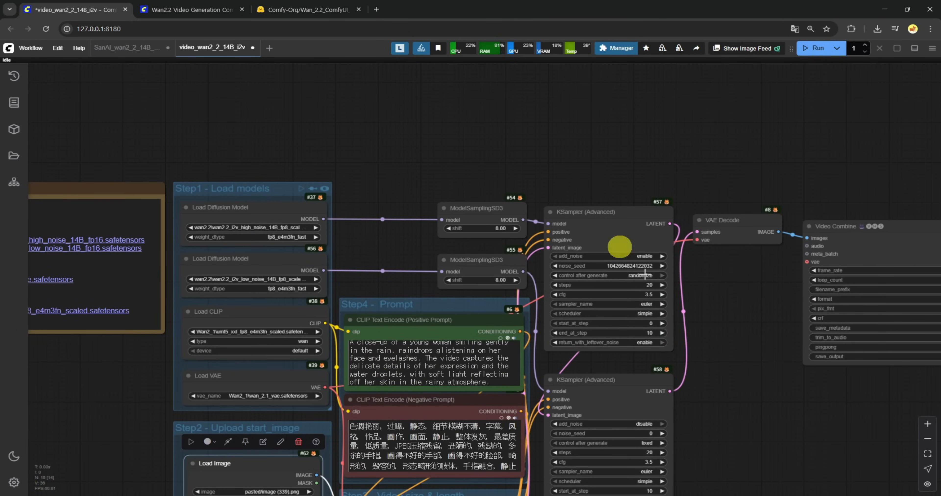
{"action": "left_click_drag", "start_coordinate": [746, 390], "coordinate": [718, 369]}
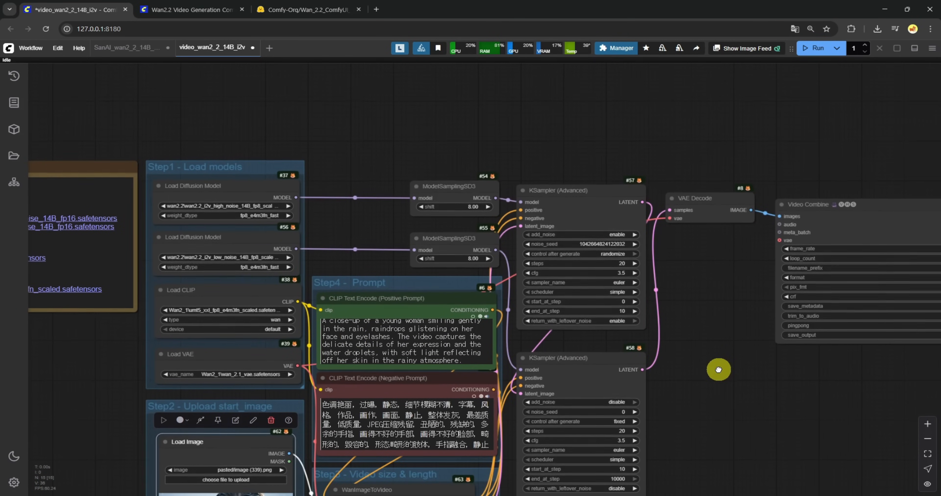
{"action": "scroll", "coordinate": [267, 216], "scroll_direction": "up", "scroll_amount": 5}
{"action": "left_click_drag", "start_coordinate": [615, 234], "coordinate": [353, 213]}
{"action": "left_click_drag", "start_coordinate": [841, 120], "coordinate": [558, 106]}
{"action": "scroll", "coordinate": [558, 192], "scroll_direction": "up", "scroll_amount": 4}
{"action": "scroll", "coordinate": [551, 197], "scroll_direction": "down", "scroll_amount": 4}
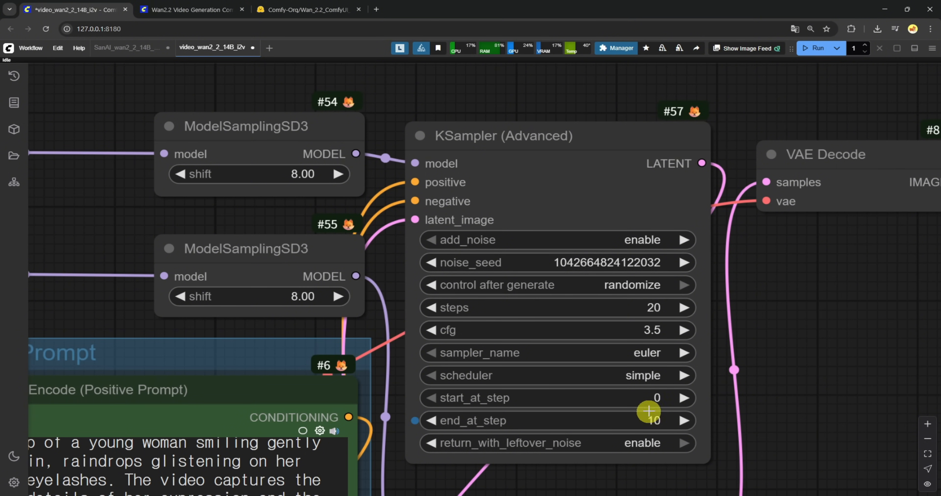
{"action": "scroll", "coordinate": [654, 425], "scroll_direction": "down", "scroll_amount": 5}
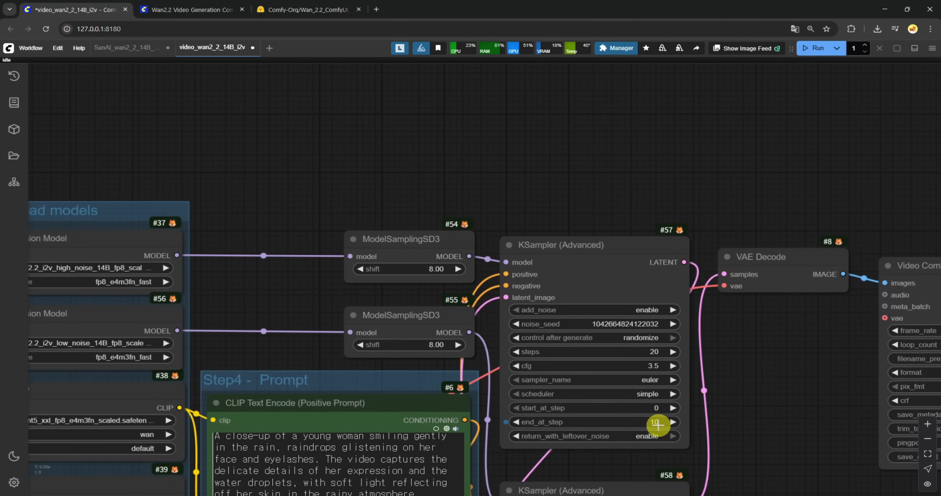
Compare the high-noise and low-noise model branches and the step ranges of the two KSampler (Advanced) nodes they feed.
{"action": "left_click_drag", "start_coordinate": [220, 288], "coordinate": [310, 265]}
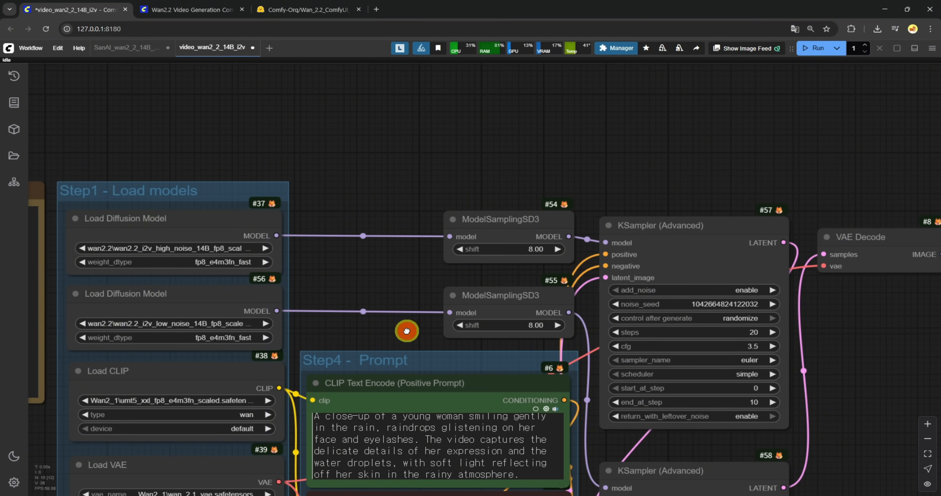
{"action": "left_click_drag", "start_coordinate": [406, 331], "coordinate": [341, 273]}
{"action": "left_click_drag", "start_coordinate": [763, 403], "coordinate": [743, 237]}
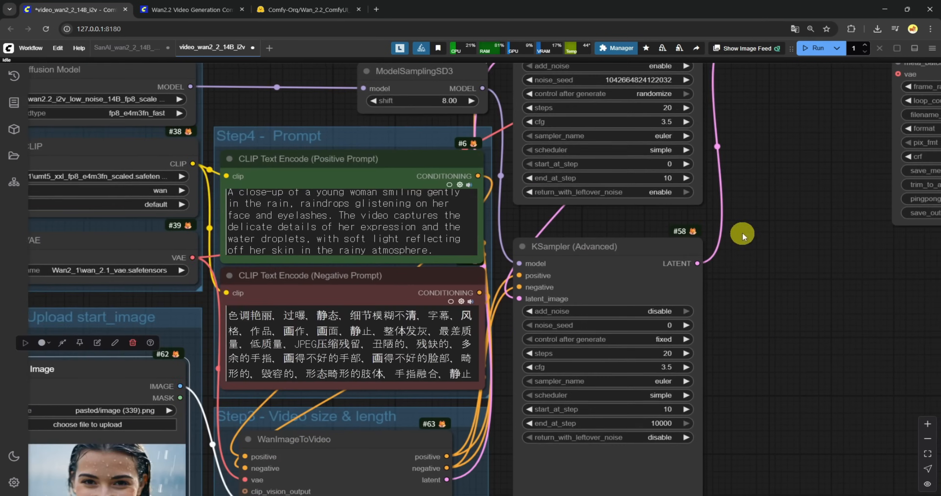
{"action": "scroll", "coordinate": [742, 237], "scroll_direction": "up", "scroll_amount": 3}
{"action": "scroll", "coordinate": [742, 237], "scroll_direction": "left", "scroll_amount": 4}
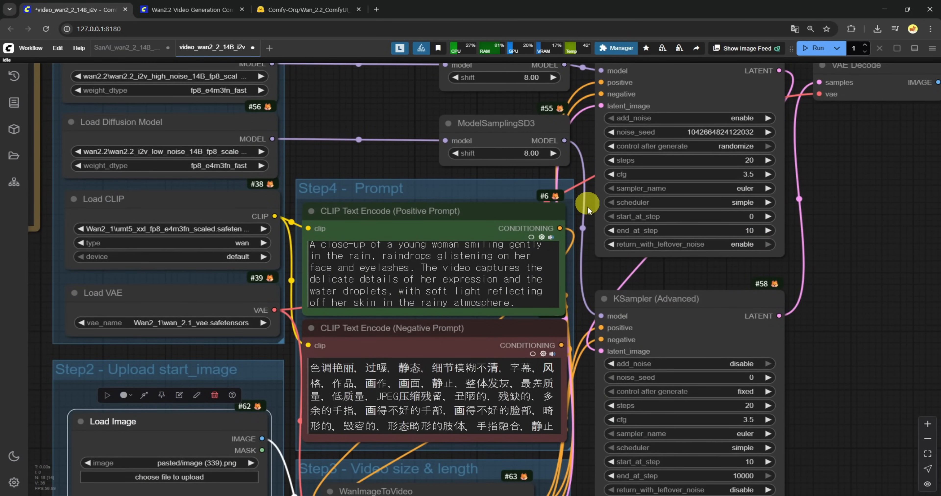
{"action": "scroll", "coordinate": [605, 325], "scroll_direction": "down", "scroll_amount": 5}
{"action": "scroll", "coordinate": [605, 325], "scroll_direction": "right", "scroll_amount": 7}
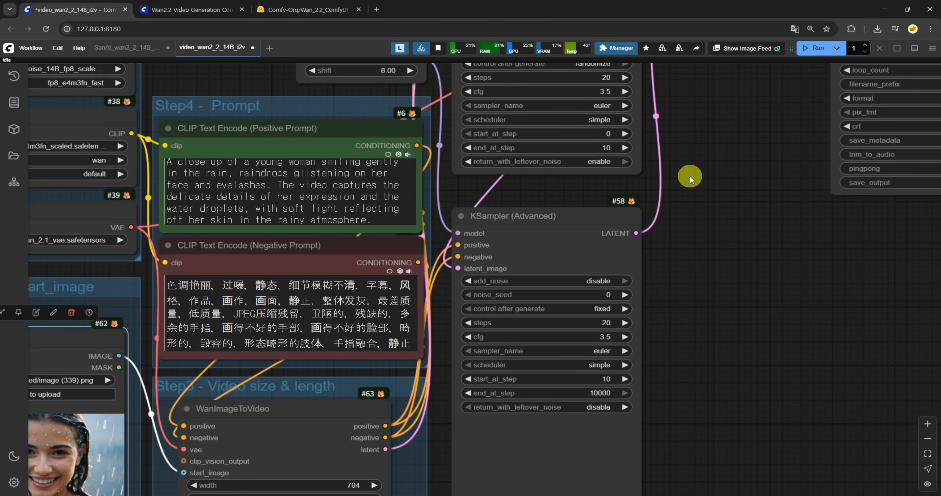
{"action": "scroll", "coordinate": [690, 175], "scroll_direction": "down", "scroll_amount": 3}
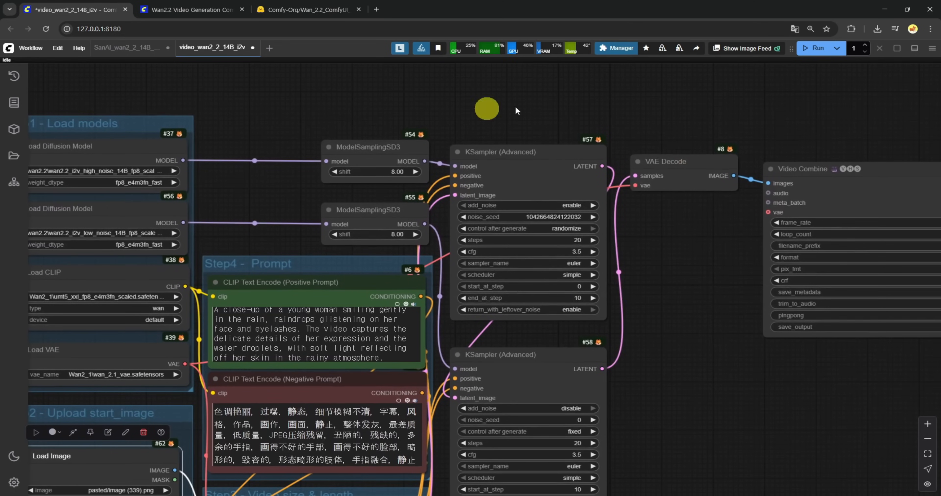
{"action": "scroll", "coordinate": [707, 349], "scroll_direction": "down", "scroll_amount": 3}
{"action": "scroll", "coordinate": [707, 349], "scroll_direction": "left", "scroll_amount": 1}
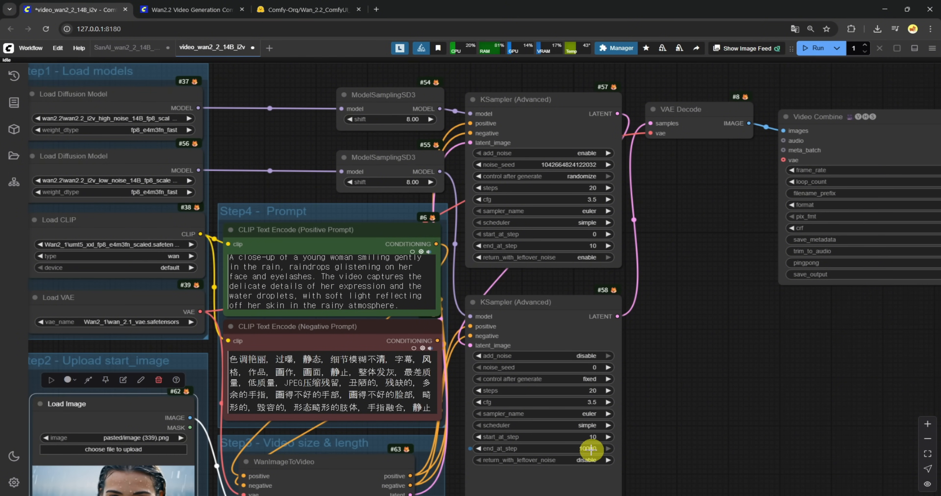
Examine the add_noise and return_with_leftover_noise settings on both KSampler (Advanced) nodes.
{"action": "scroll", "coordinate": [618, 158], "scroll_direction": "up", "scroll_amount": 5}
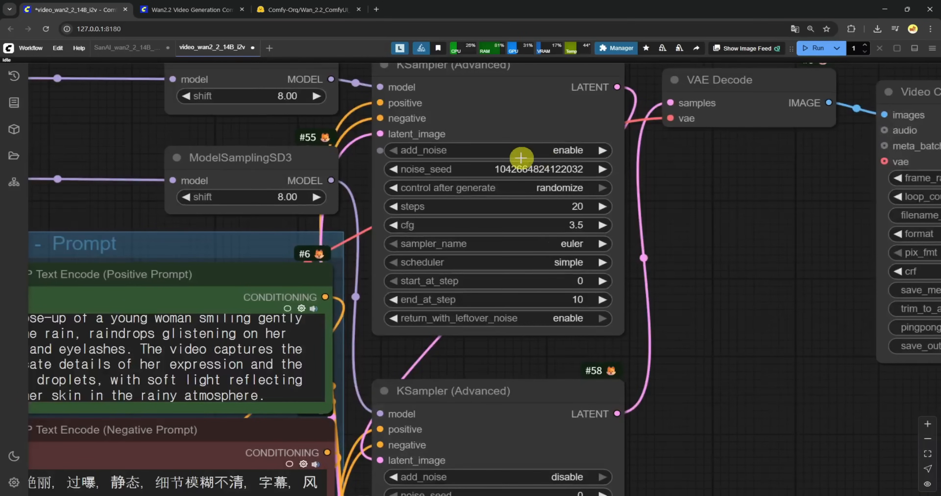
{"action": "scroll", "coordinate": [595, 150], "scroll_direction": "down", "scroll_amount": 5}
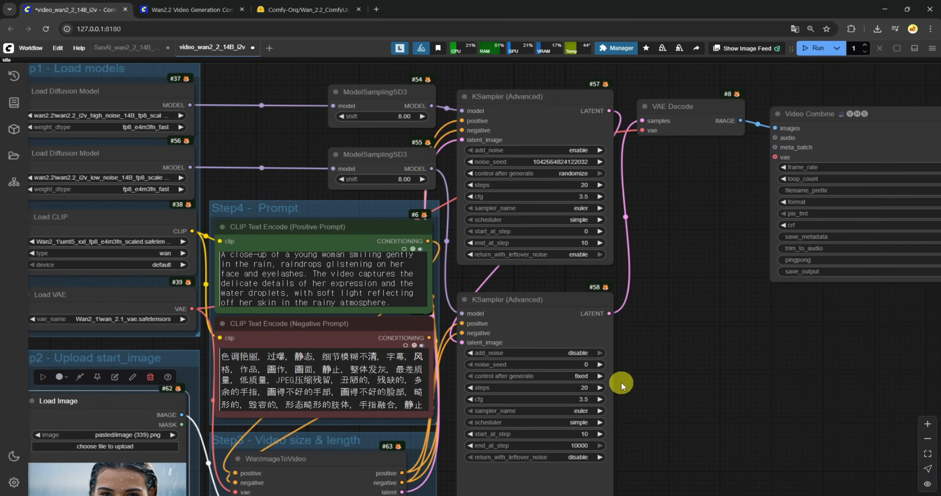
{"action": "left_click_drag", "start_coordinate": [627, 390], "coordinate": [638, 354]}
{"action": "scroll", "coordinate": [638, 354], "scroll_direction": "up", "scroll_amount": 4}
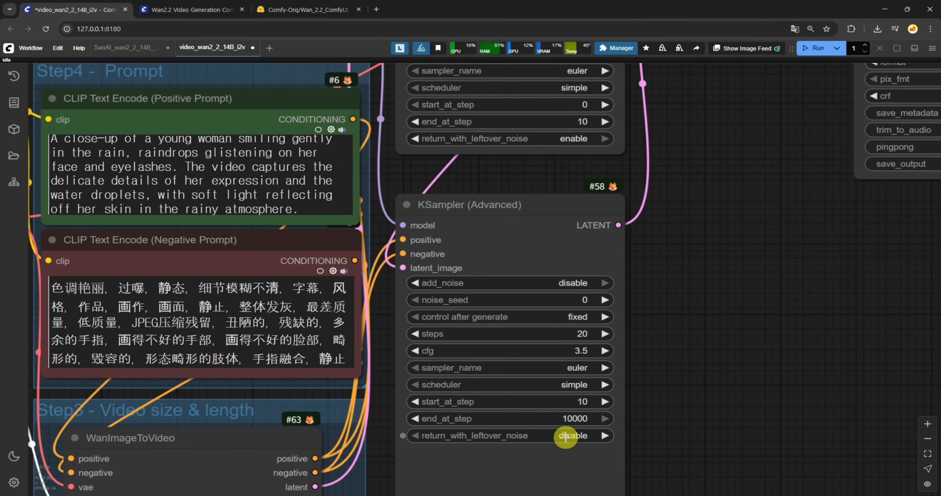
{"action": "scroll", "coordinate": [653, 210], "scroll_direction": "down", "scroll_amount": 6}
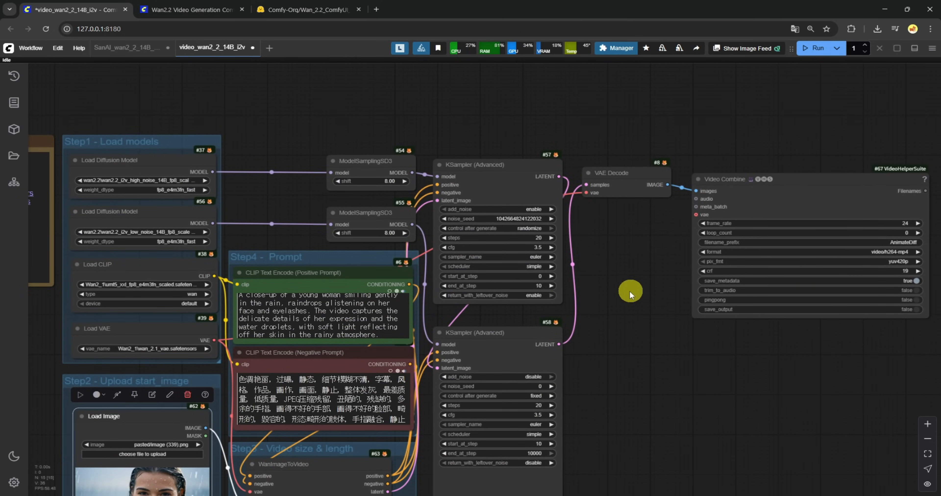
Set the Load CLIP node's device to cpu.
{"action": "left_click_drag", "start_coordinate": [597, 310], "coordinate": [671, 292]}
{"action": "left_click", "coordinate": [252, 287]}
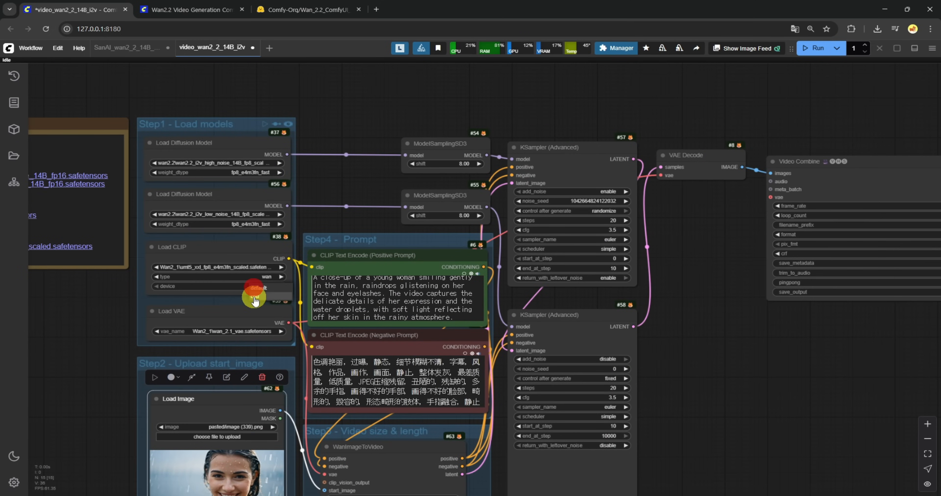
{"action": "left_click", "coordinate": [255, 296]}
{"action": "scroll", "coordinate": [220, 266], "scroll_direction": "up", "scroll_amount": 4}
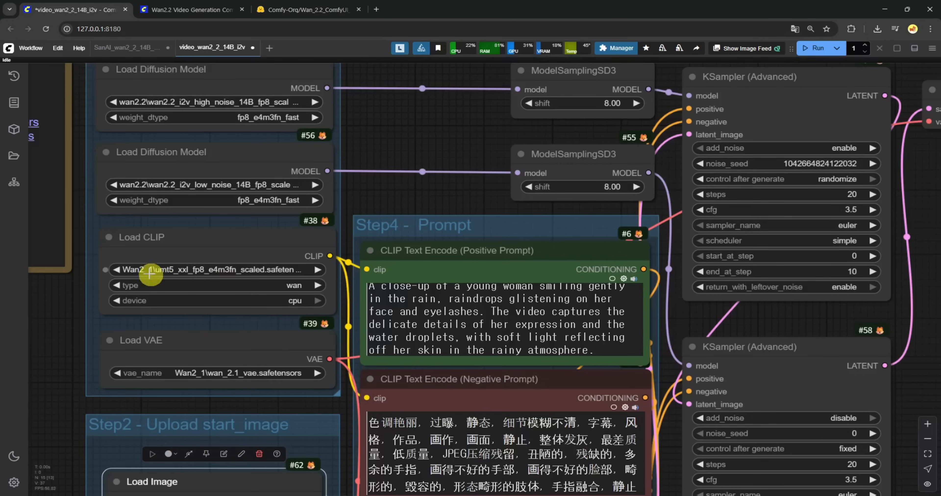
Run the 14B image-to-video workflow, and bring the Stability Matrix console into view to check its progress.
{"action": "scroll", "coordinate": [283, 300], "scroll_direction": "down", "scroll_amount": 8}
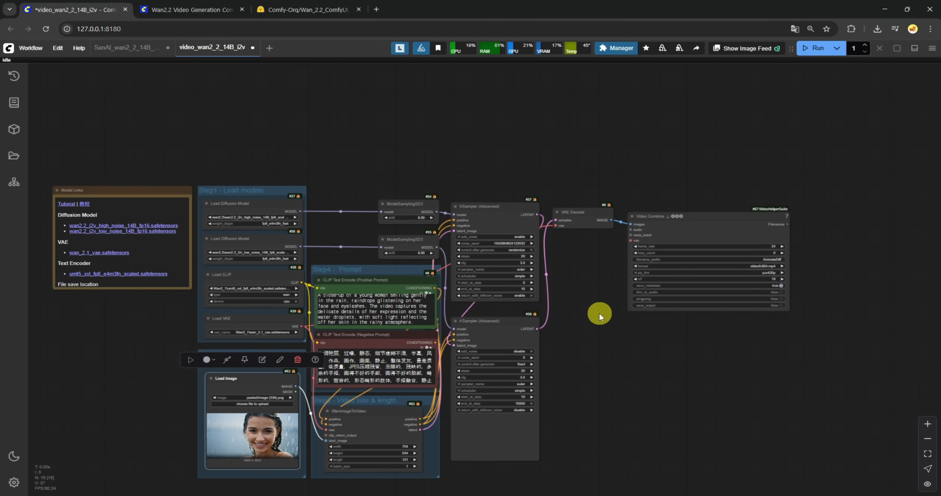
{"action": "left_click", "coordinate": [816, 52]}
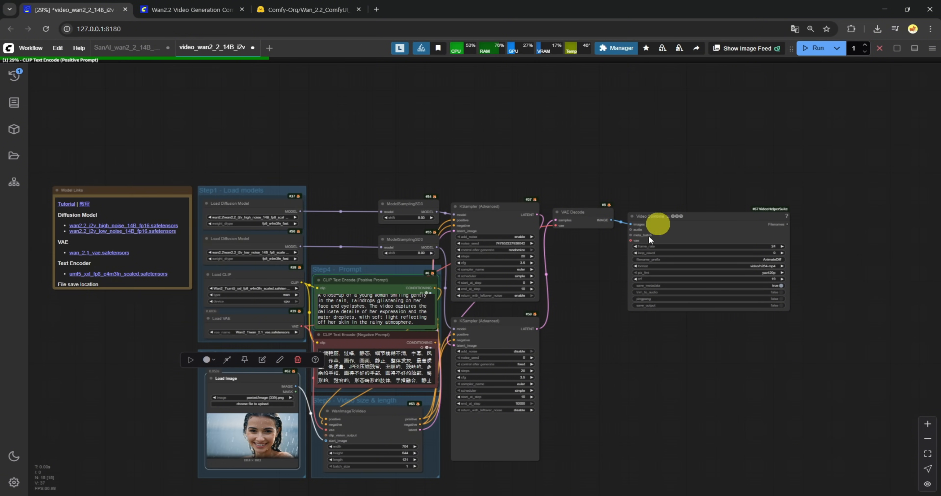
{"action": "scroll", "coordinate": [402, 285], "scroll_direction": "up", "scroll_amount": 2}
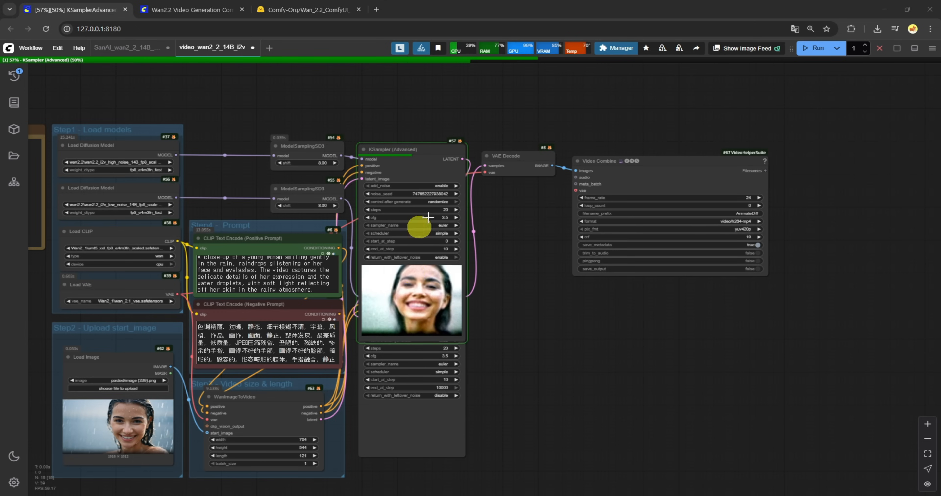
{"action": "left_click_drag", "start_coordinate": [0, 154], "coordinate": [782, 76]}
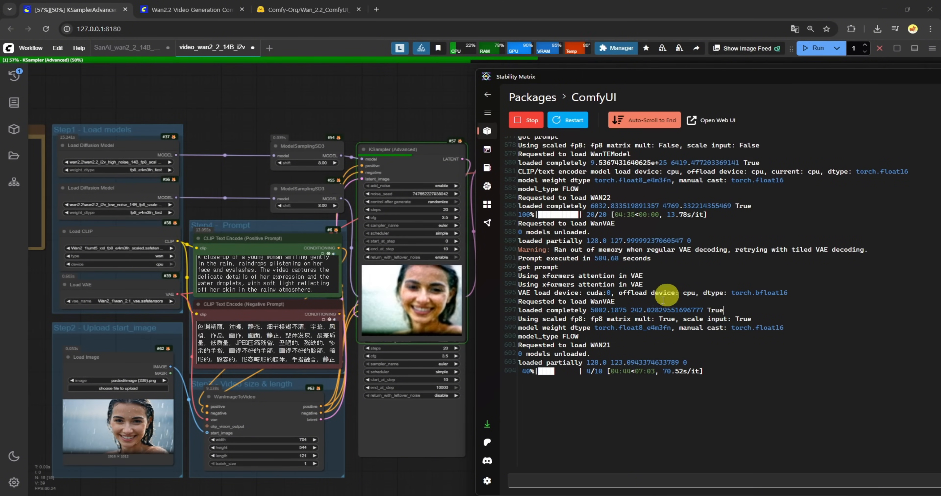
Check the elapsed and remaining sampling time of the current run in the ComfyUI console log.
{"action": "scroll", "coordinate": [650, 378], "scroll_direction": "down", "scroll_amount": 1}
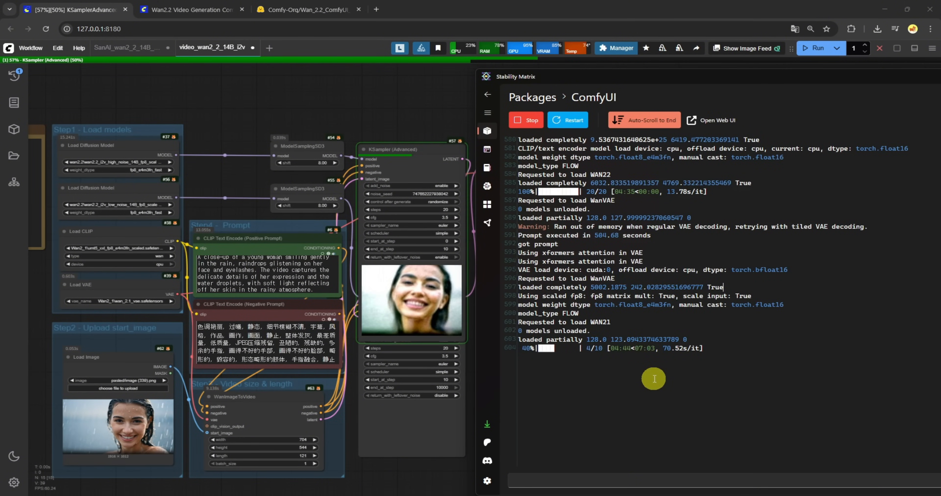
{"action": "left_click_drag", "start_coordinate": [610, 348], "coordinate": [655, 348]}
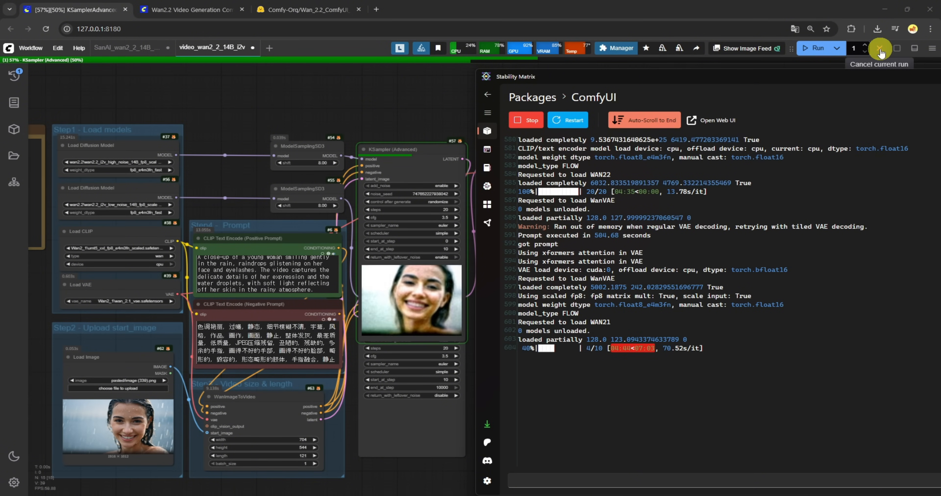
{"action": "left_click", "coordinate": [618, 360]}
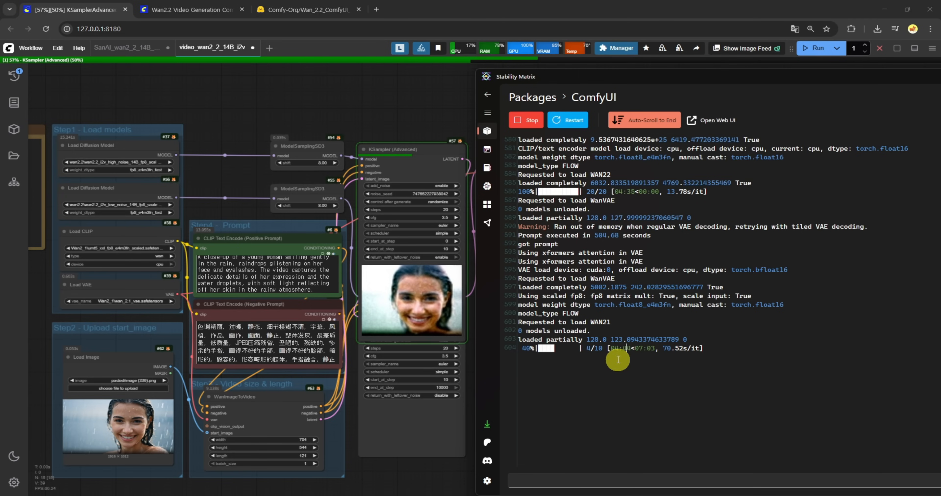
{"action": "double_click", "coordinate": [611, 348]}
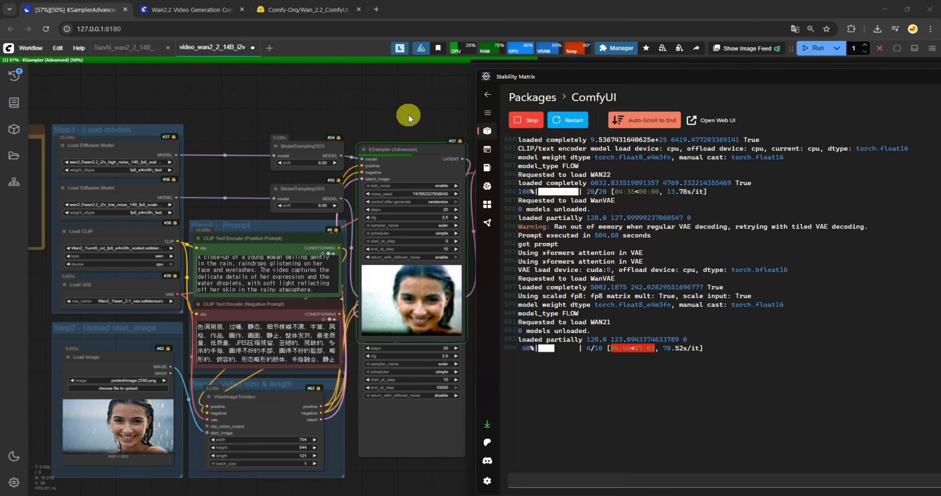
Switch to the SanAI_wan2_2_14B_i2v workflow and look over its model loaders, LoRA nodes and samplers.
{"action": "left_click_drag", "start_coordinate": [408, 114], "coordinate": [460, 157]}
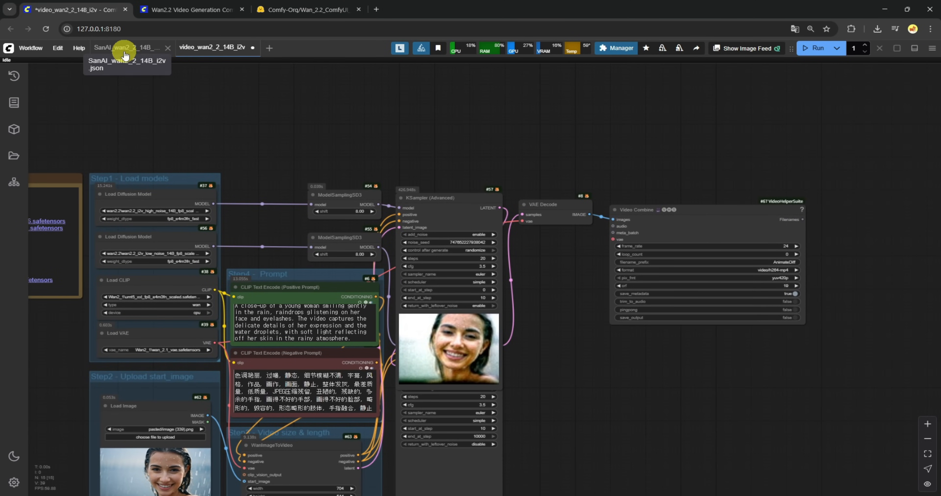
{"action": "left_click", "coordinate": [126, 52]}
{"action": "left_click_drag", "start_coordinate": [439, 96], "coordinate": [371, 360]}
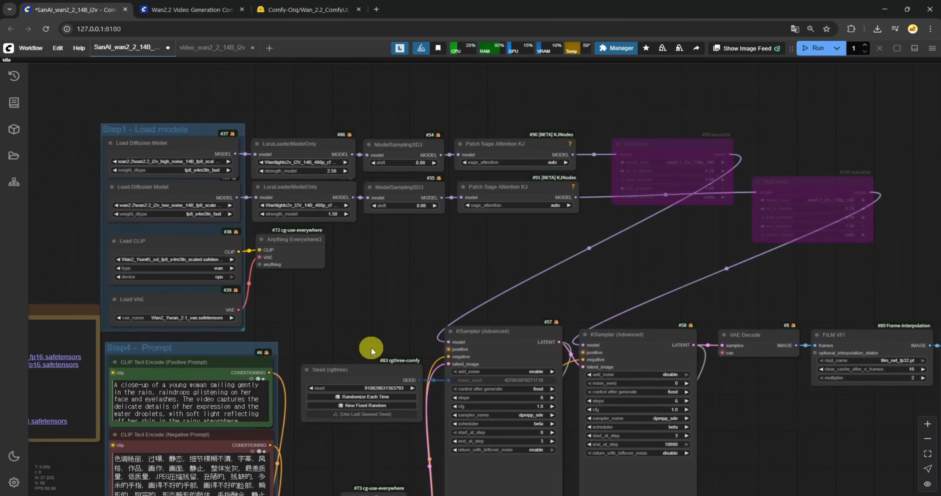
{"action": "left_click_drag", "start_coordinate": [382, 260], "coordinate": [430, 283]}
{"action": "scroll", "coordinate": [219, 193], "scroll_direction": "up", "scroll_amount": 10}
{"action": "scroll", "coordinate": [304, 194], "scroll_direction": "down", "scroll_amount": 10}
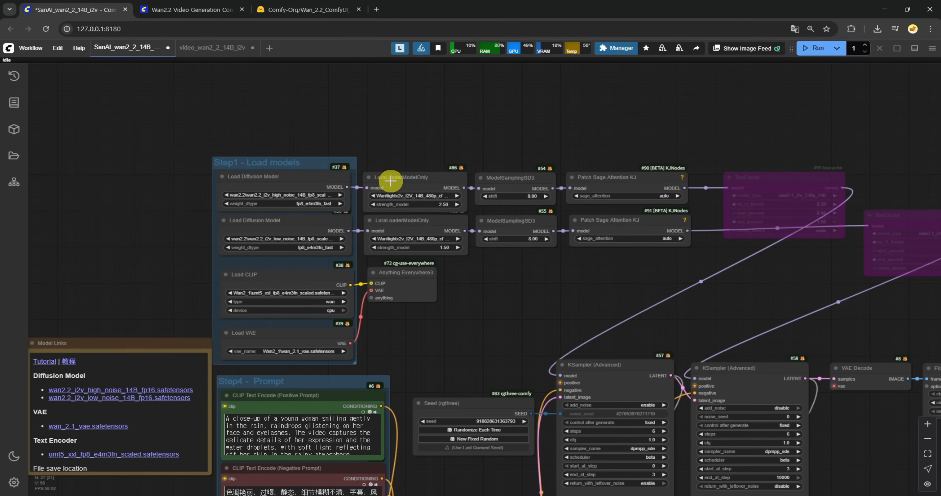
Widen the high-noise branch's LoraLoaderModelOnly node to read its full LoRA file name, and restore its size and place.
{"action": "left_click_drag", "start_coordinate": [451, 204], "coordinate": [580, 156]}
{"action": "scroll", "coordinate": [583, 150], "scroll_direction": "up", "scroll_amount": 7}
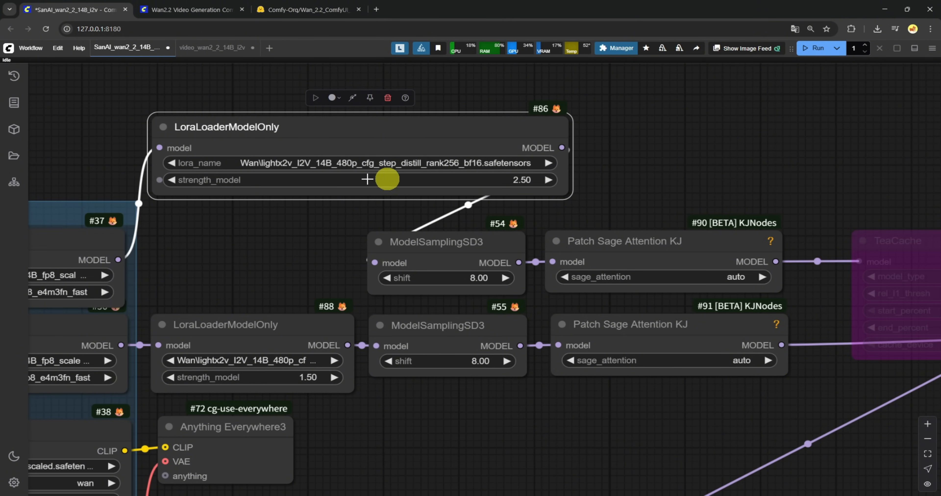
{"action": "scroll", "coordinate": [376, 167], "scroll_direction": "down", "scroll_amount": 5}
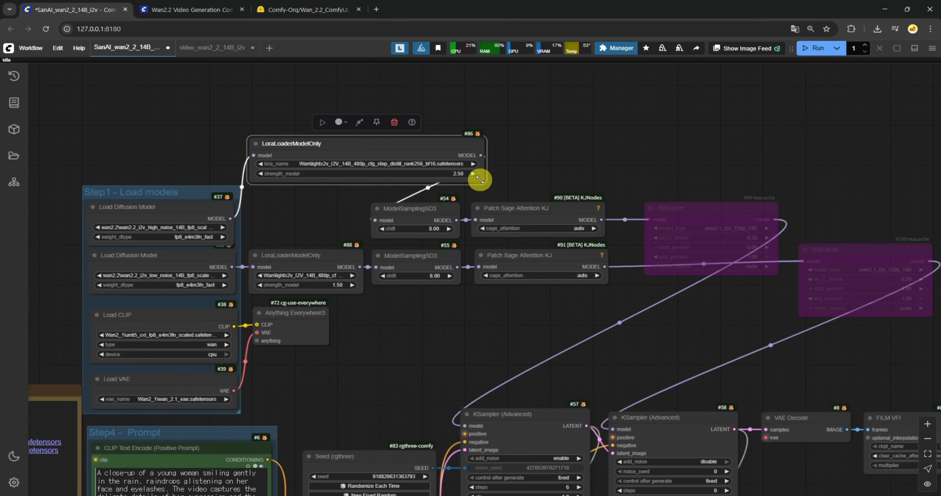
{"action": "left_click_drag", "start_coordinate": [481, 180], "coordinate": [356, 185]}
{"action": "left_click_drag", "start_coordinate": [319, 147], "coordinate": [321, 207]}
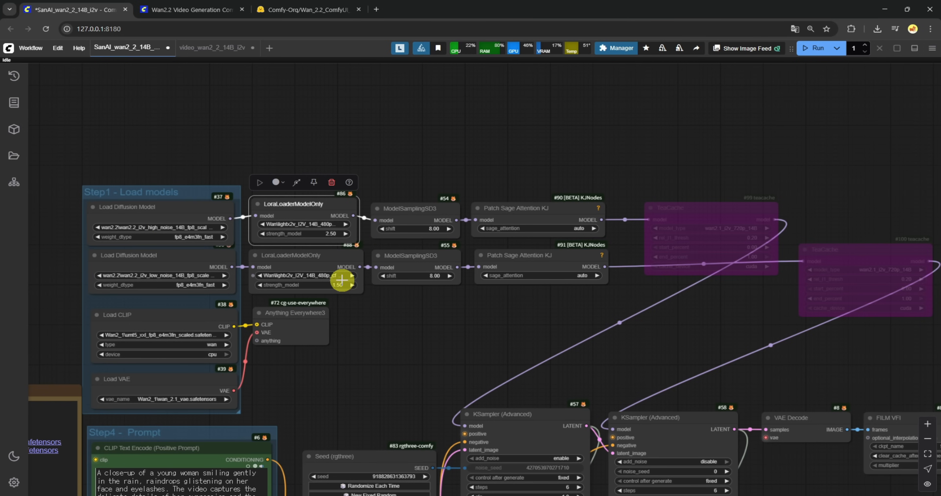
Bypass the FILM VFI frame-interpolation node and edit the frame_rate of the Video Combine node.
{"action": "scroll", "coordinate": [624, 248], "scroll_direction": "up", "scroll_amount": 6}
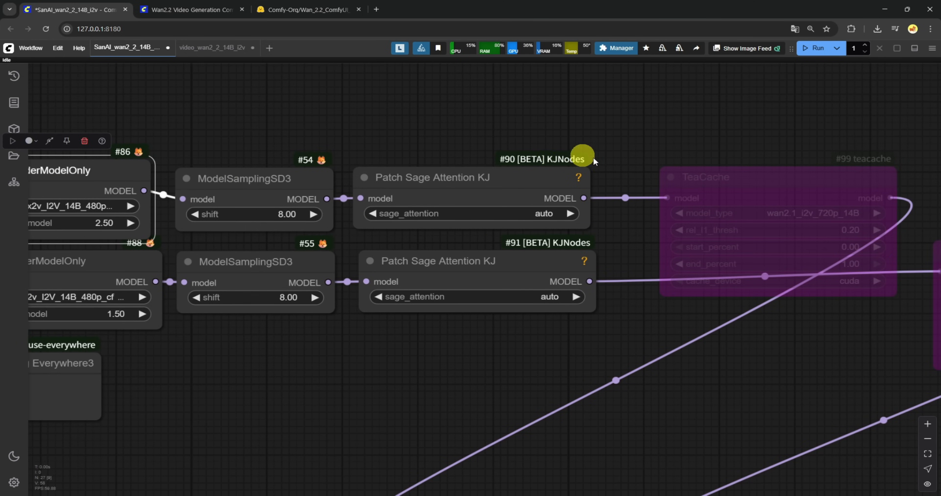
{"action": "scroll", "coordinate": [592, 227], "scroll_direction": "down", "scroll_amount": 5}
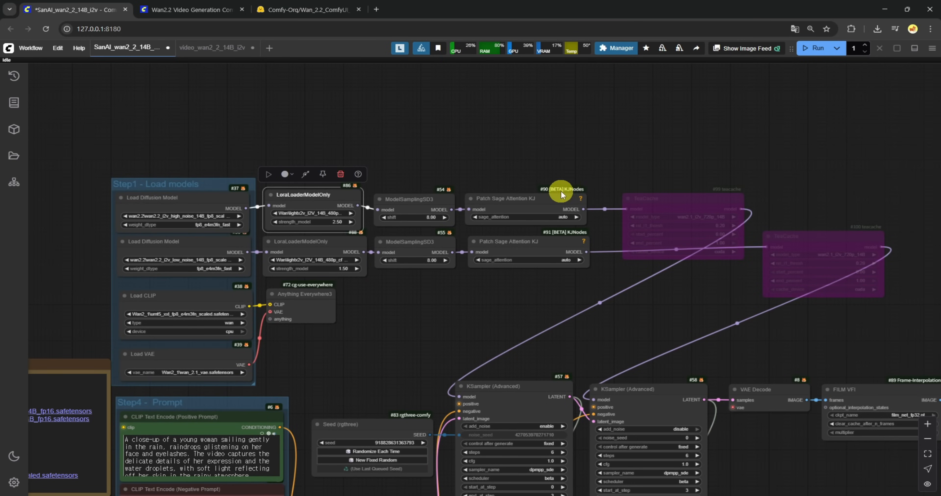
{"action": "left_click_drag", "start_coordinate": [836, 348], "coordinate": [540, 265]}
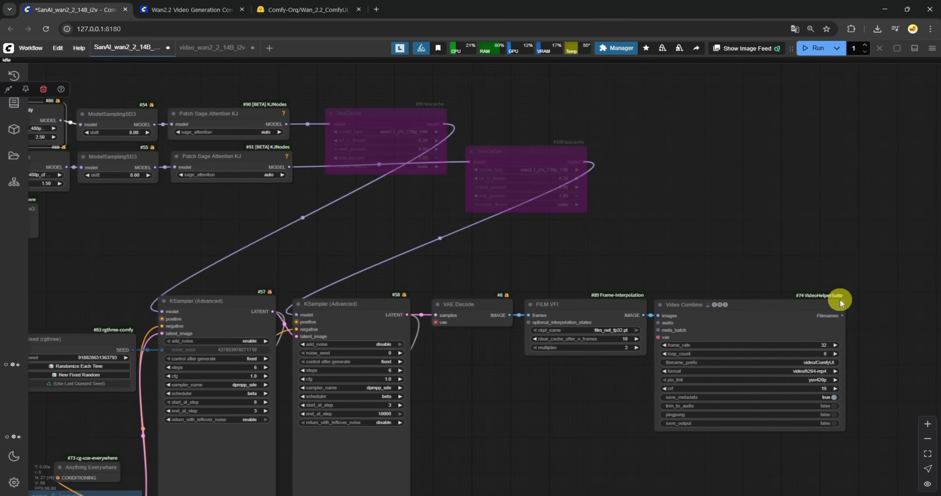
{"action": "scroll", "coordinate": [840, 302], "scroll_direction": "up", "scroll_amount": 4}
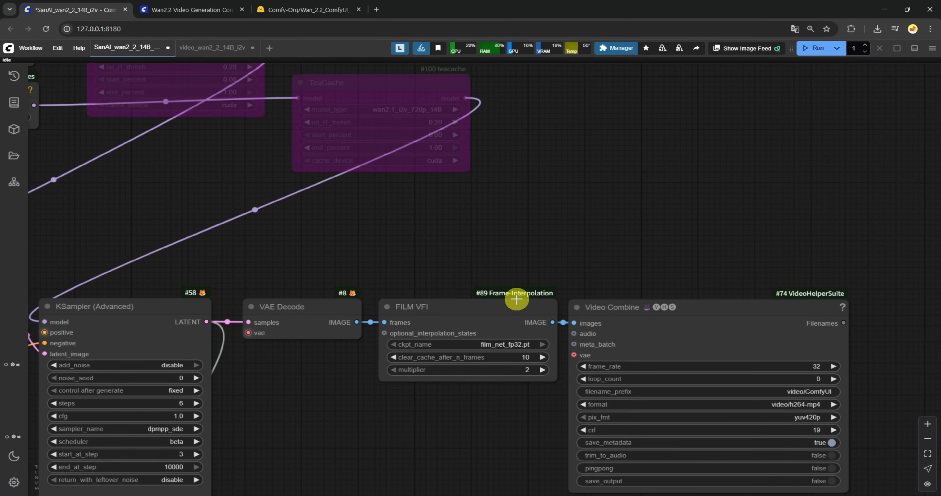
{"action": "left_click", "coordinate": [495, 311]}
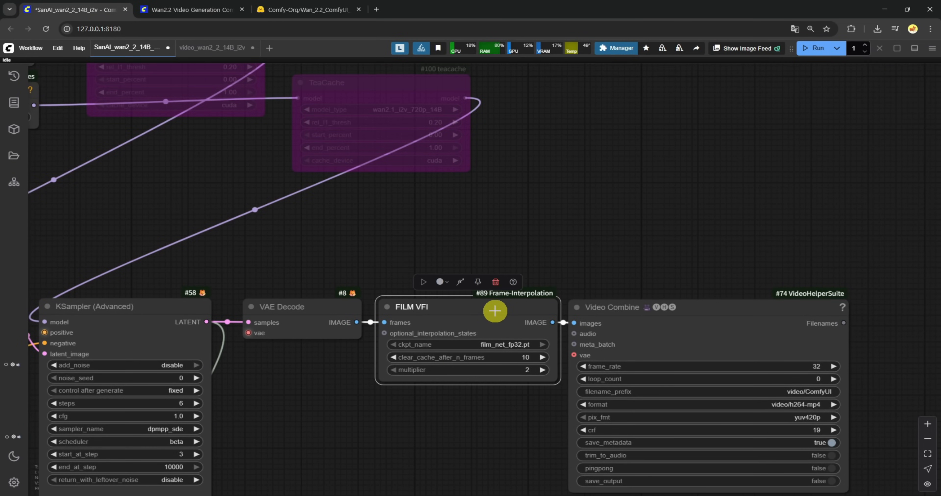
{"action": "key", "text": "ctrl+b"}
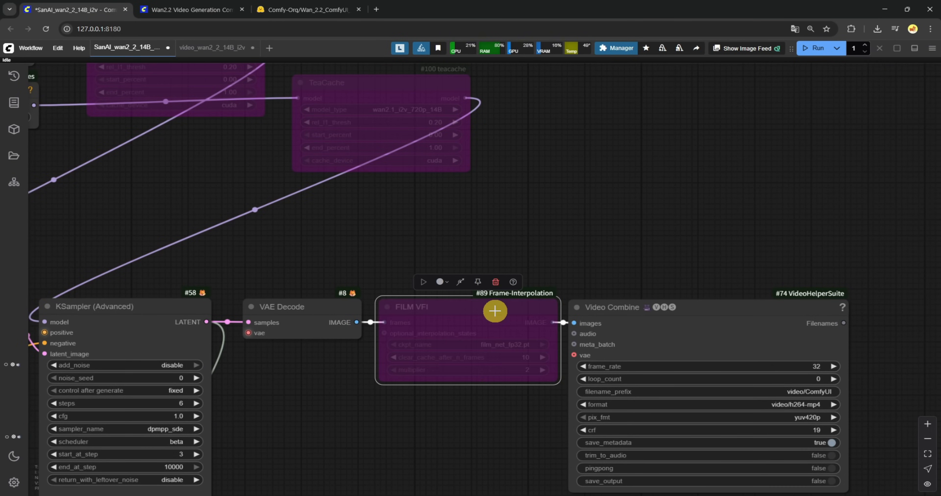
{"action": "left_click", "coordinate": [816, 363]}
{"action": "key", "text": "Return"}
Compare the model chain of SanAI_wan2_2_14B_i2v with that of the video_wan2_2_14B_i2v workflow.
{"action": "scroll", "coordinate": [817, 364], "scroll_direction": "down", "scroll_amount": 4}
{"action": "left_click_drag", "start_coordinate": [423, 233], "coordinate": [431, 304]}
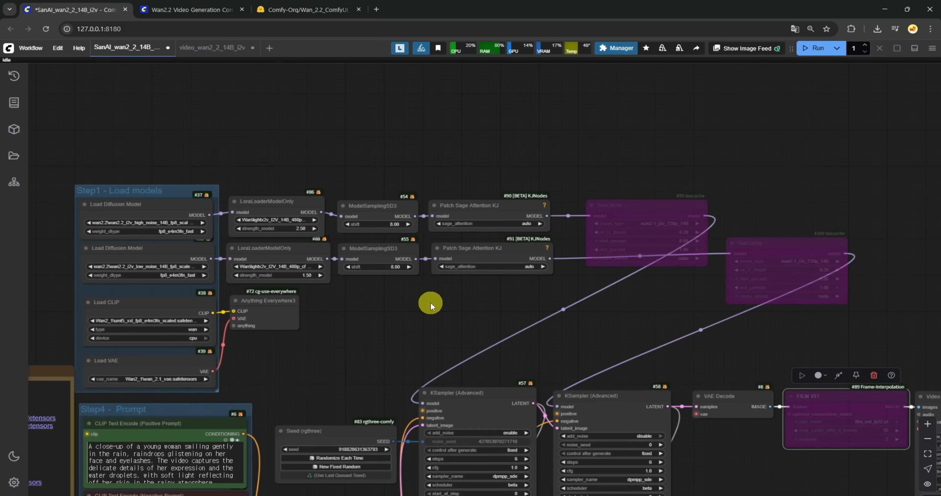
{"action": "scroll", "coordinate": [431, 302], "scroll_direction": "up", "scroll_amount": 2}
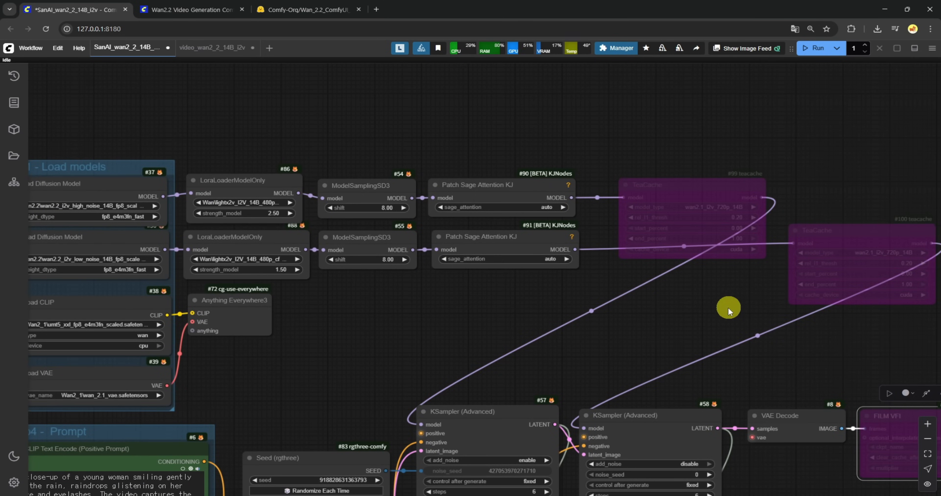
{"action": "left_click_drag", "start_coordinate": [347, 333], "coordinate": [506, 325]}
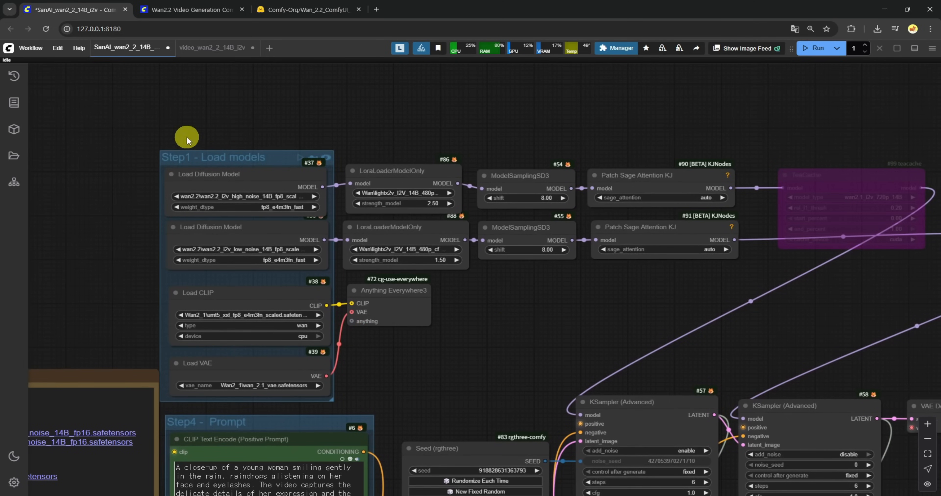
{"action": "left_click", "coordinate": [210, 48]}
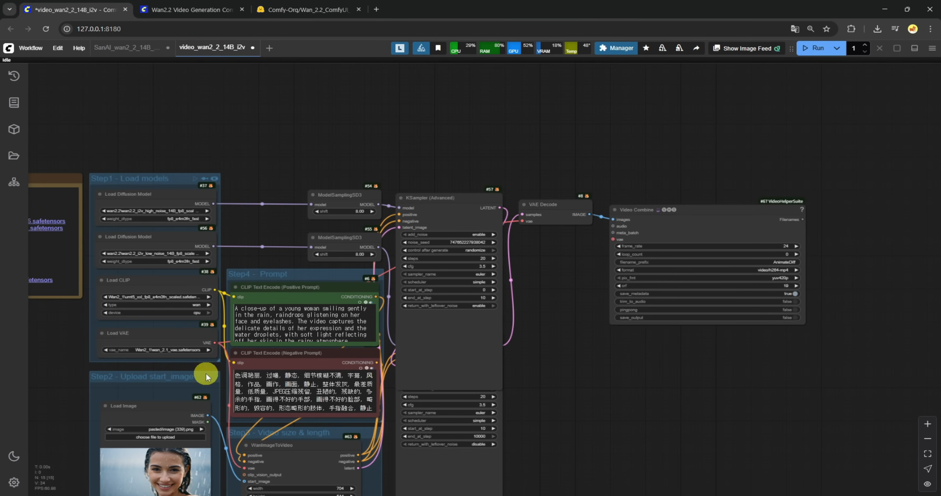
{"action": "left_click", "coordinate": [117, 47]}
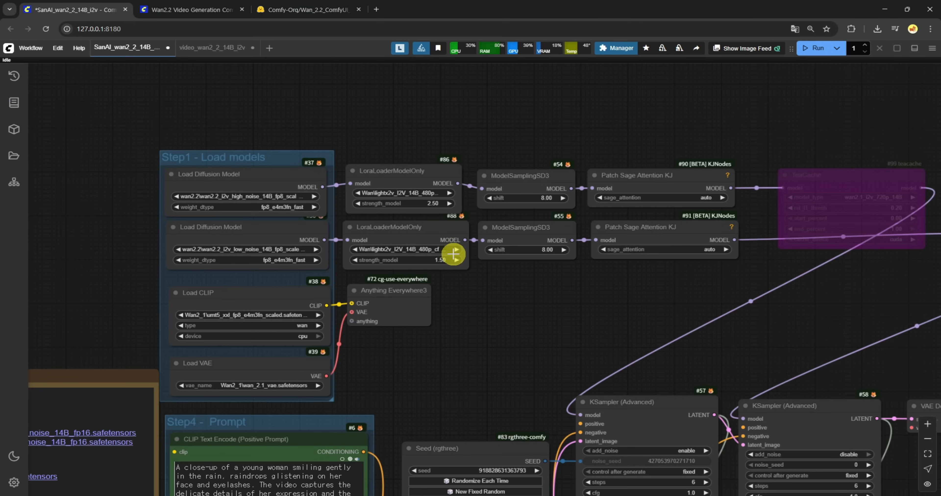
Align the low-noise branch's Patch Sage Attention KJ node with the one above it.
{"action": "left_click_drag", "start_coordinate": [643, 300], "coordinate": [538, 320]}
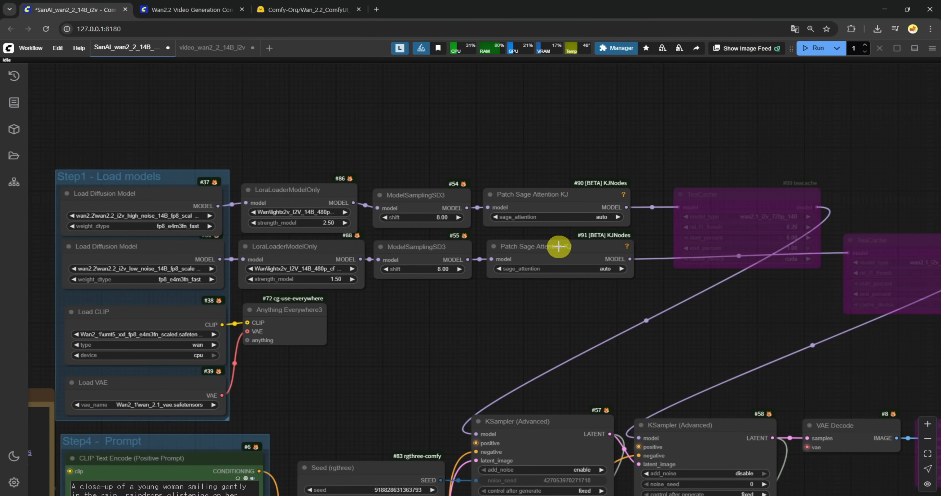
{"action": "left_click_drag", "start_coordinate": [557, 247], "coordinate": [551, 247]}
{"action": "left_click", "coordinate": [407, 330]}
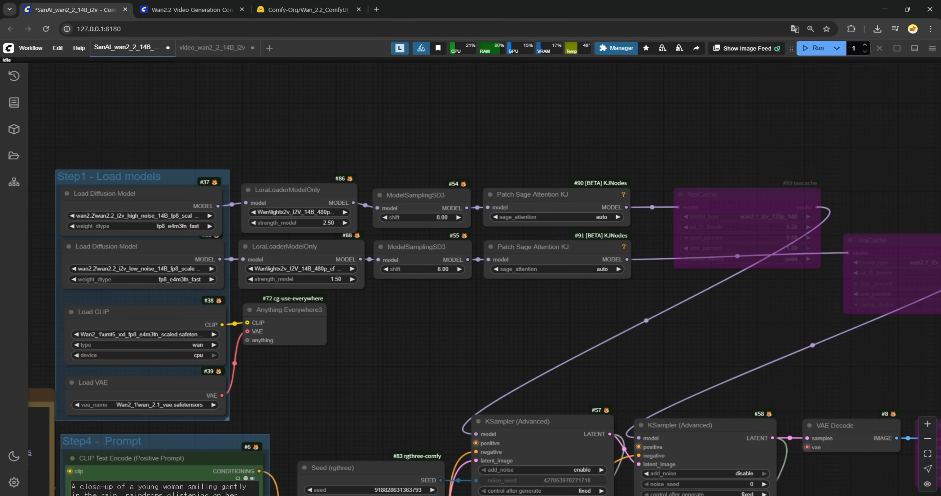
Open huggingface.co/Kijai/WanVideo_comfy/tree/main/Lightx2v in a new browser tab to find the Lightx2v LoRA files.
{"action": "left_click", "coordinate": [377, 9]}
{"action": "type", "text": "huggingface.co/Kijai/WanVideo_comfy/tree/main/Lightx2v"}
{"action": "key", "text": "Return"}
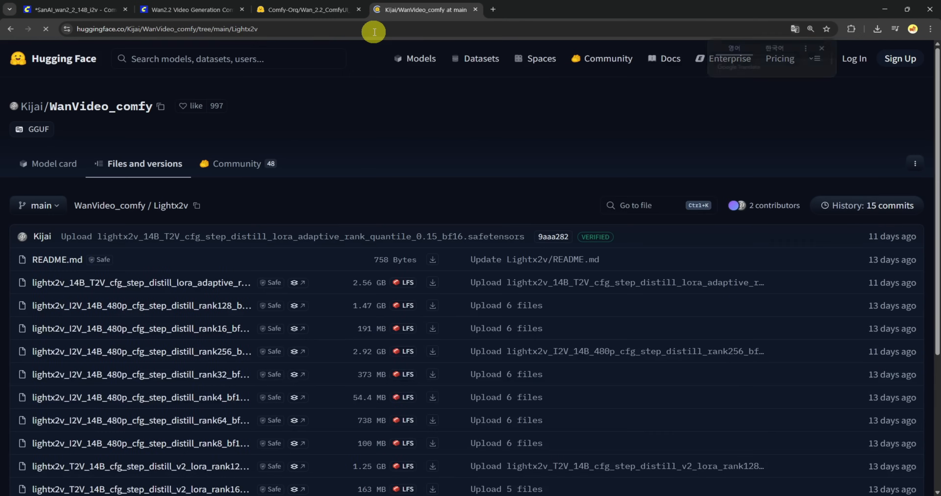
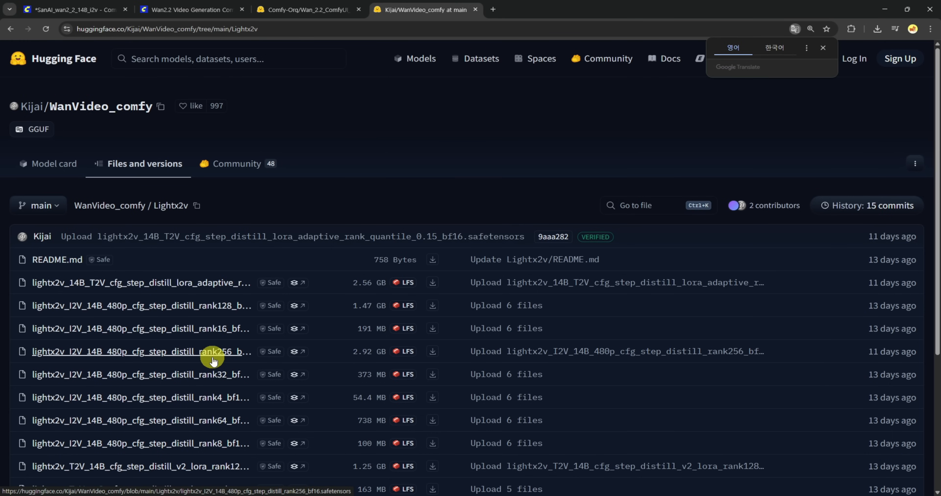
Return to ComfyUI and check the full LoRA file name in the high-noise LoraLoaderModelOnly node by temporarily widening it.
{"action": "left_click", "coordinate": [77, 10]}
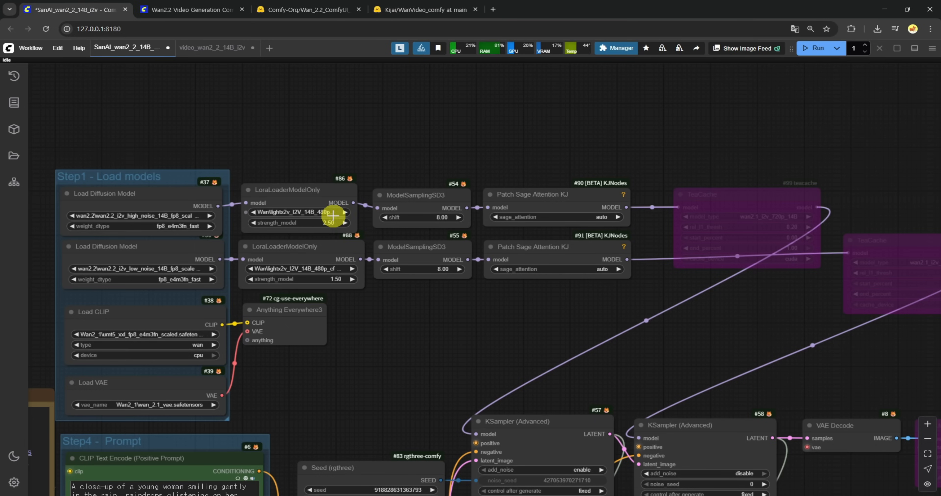
{"action": "left_click_drag", "start_coordinate": [356, 230], "coordinate": [513, 235]}
{"action": "left_click_drag", "start_coordinate": [358, 216], "coordinate": [357, 216]}
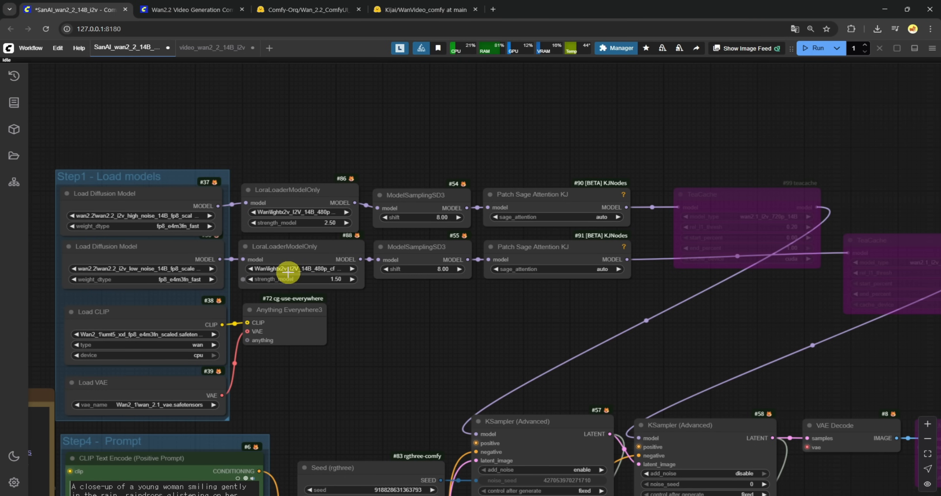
Move both bypassed TeaCache nodes closer to the Patch Sage Attention KJ nodes, and review the first one's model_type options.
{"action": "scroll", "coordinate": [548, 317], "scroll_direction": "down", "scroll_amount": 2}
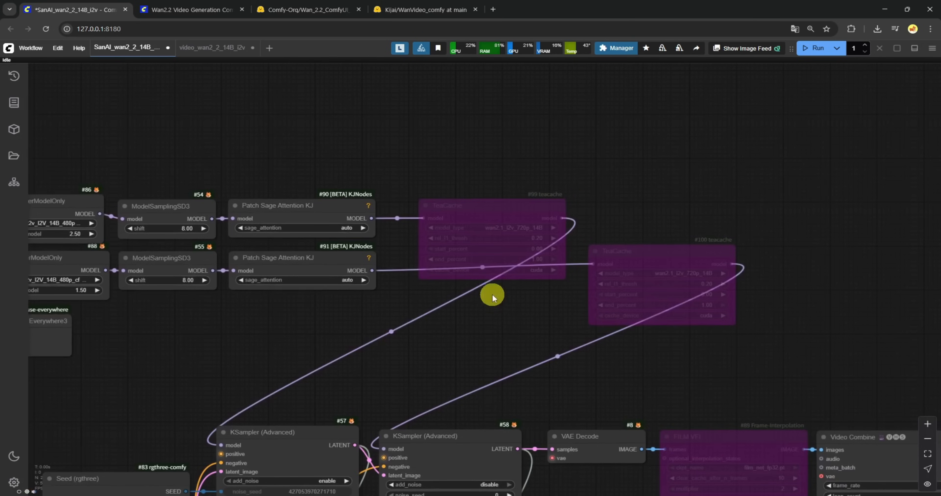
{"action": "scroll", "coordinate": [529, 229], "scroll_direction": "up", "scroll_amount": 6}
{"action": "scroll", "coordinate": [518, 278], "scroll_direction": "down", "scroll_amount": 6}
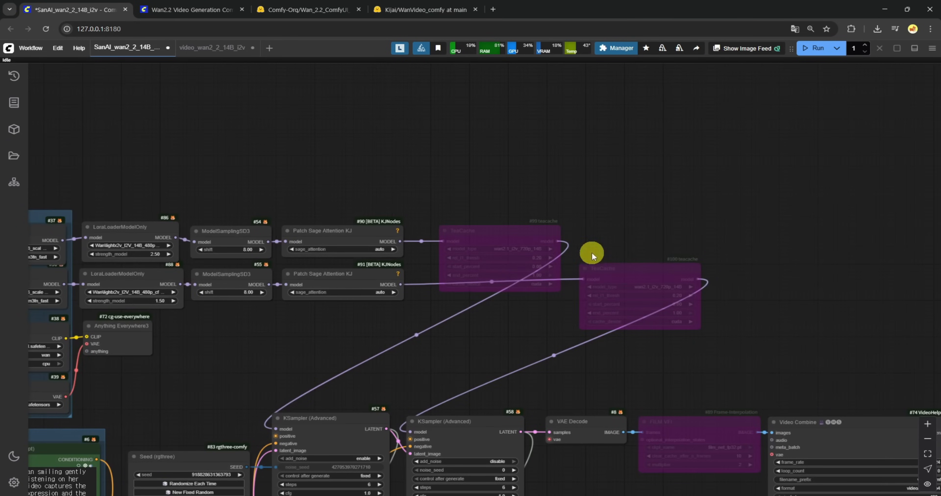
{"action": "left_click_drag", "start_coordinate": [636, 268], "coordinate": [623, 273]}
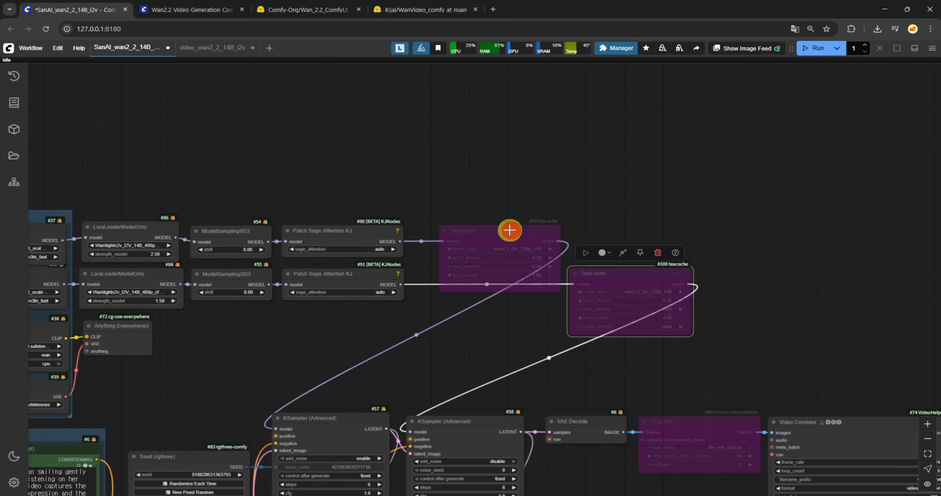
{"action": "left_click_drag", "start_coordinate": [510, 230], "coordinate": [492, 230]}
{"action": "left_click_drag", "start_coordinate": [600, 272], "coordinate": [585, 273]}
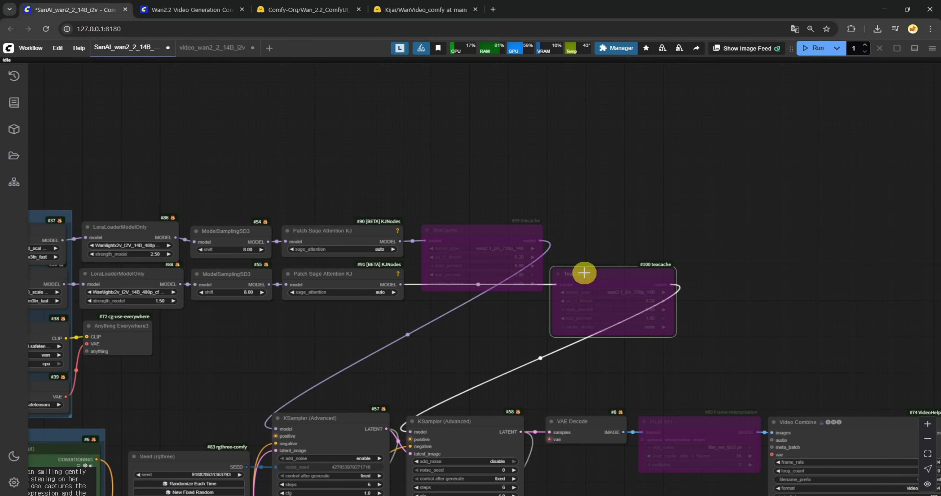
{"action": "left_click", "coordinate": [502, 249]}
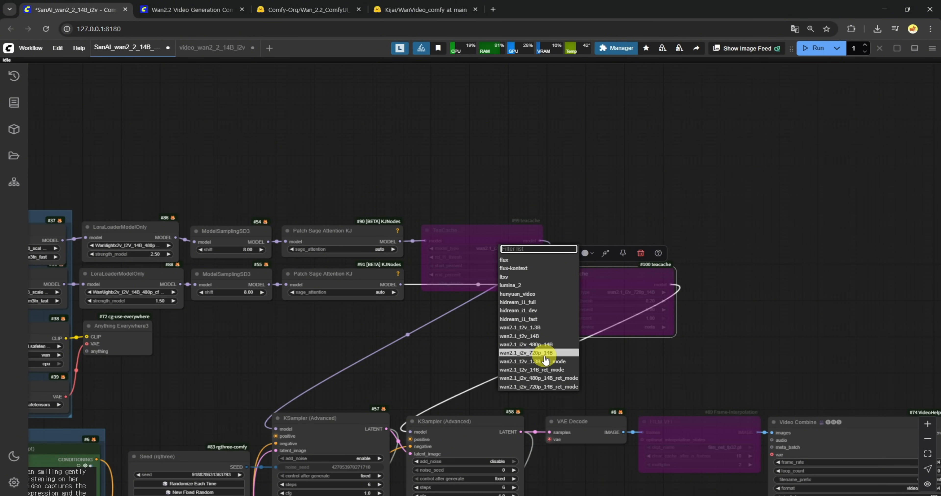
{"action": "left_click", "coordinate": [475, 339]}
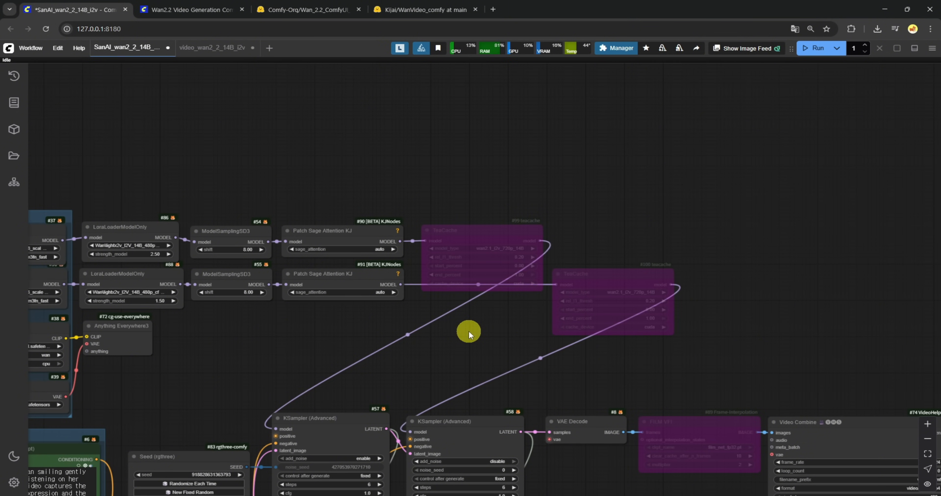
Review the LoRA strengths, the ModelSamplingSD3 nodes, and the steps, cfg, sampler and start/end settings of both KSampler (Advanced) nodes.
{"action": "left_click_drag", "start_coordinate": [404, 383], "coordinate": [526, 230]}
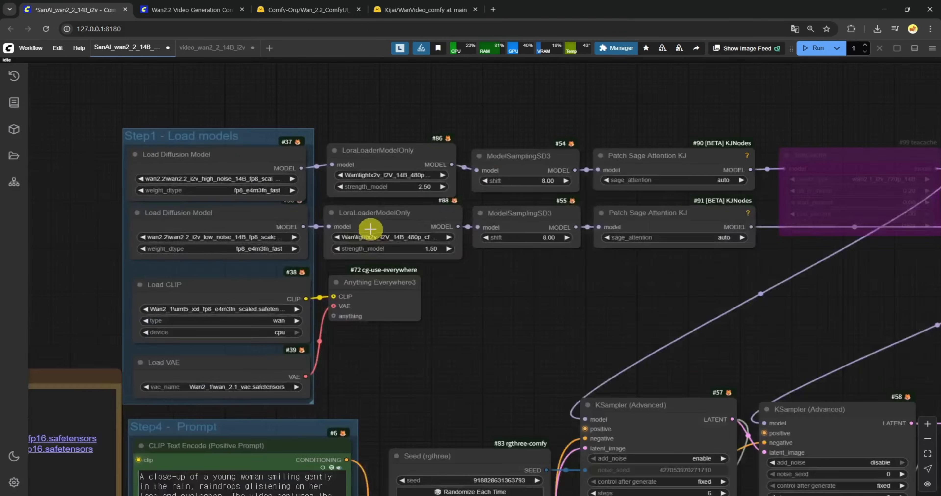
{"action": "scroll", "coordinate": [372, 229], "scroll_direction": "up", "scroll_amount": 5}
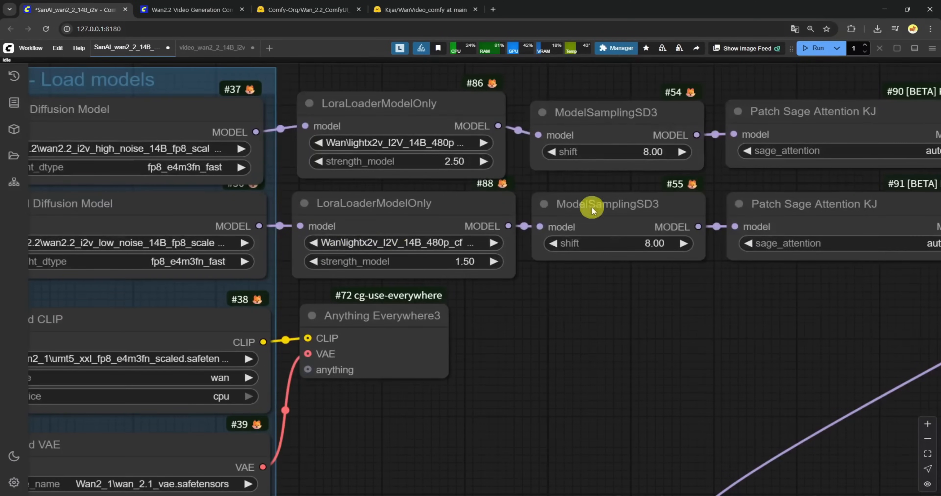
{"action": "scroll", "coordinate": [447, 262], "scroll_direction": "down", "scroll_amount": 10}
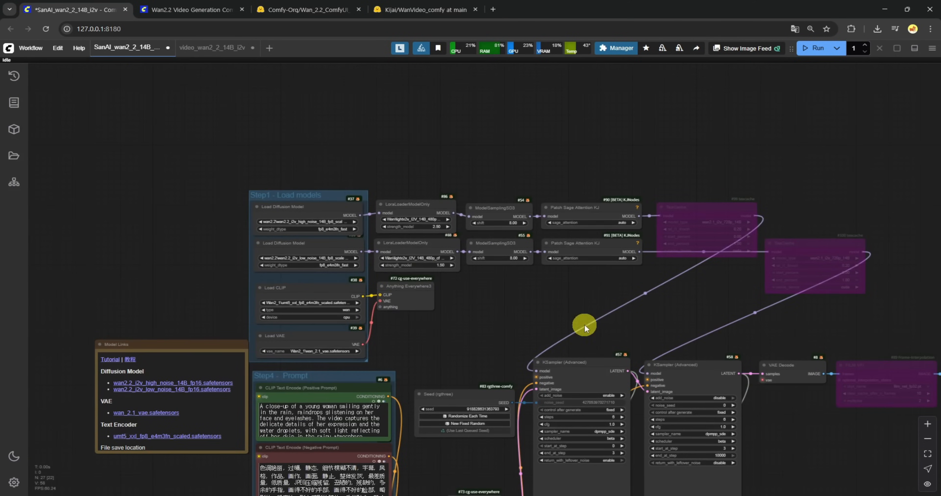
{"action": "left_click_drag", "start_coordinate": [672, 340], "coordinate": [498, 262]}
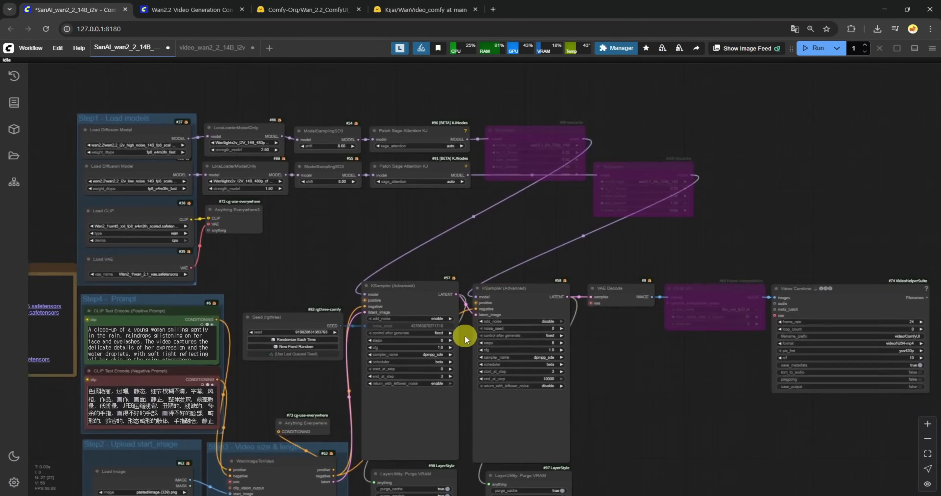
{"action": "scroll", "coordinate": [464, 335], "scroll_direction": "up", "scroll_amount": 5}
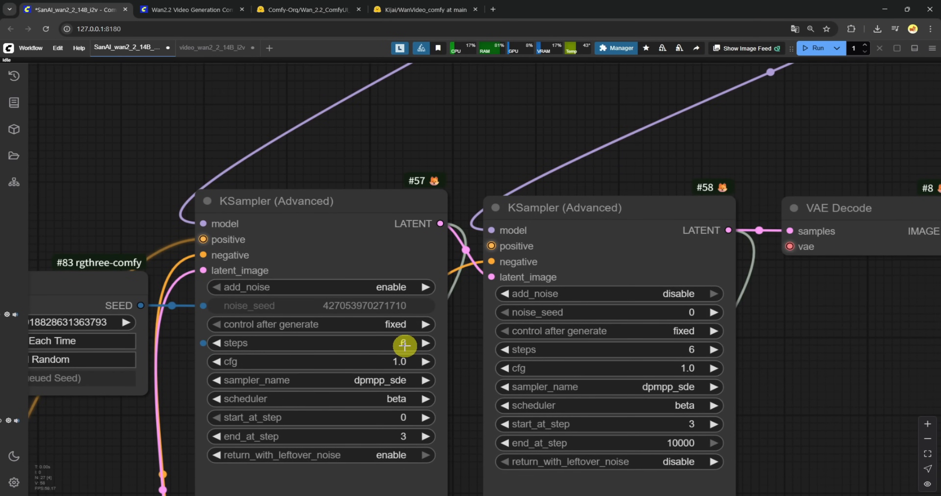
{"action": "left_click_drag", "start_coordinate": [465, 342], "coordinate": [463, 314]}
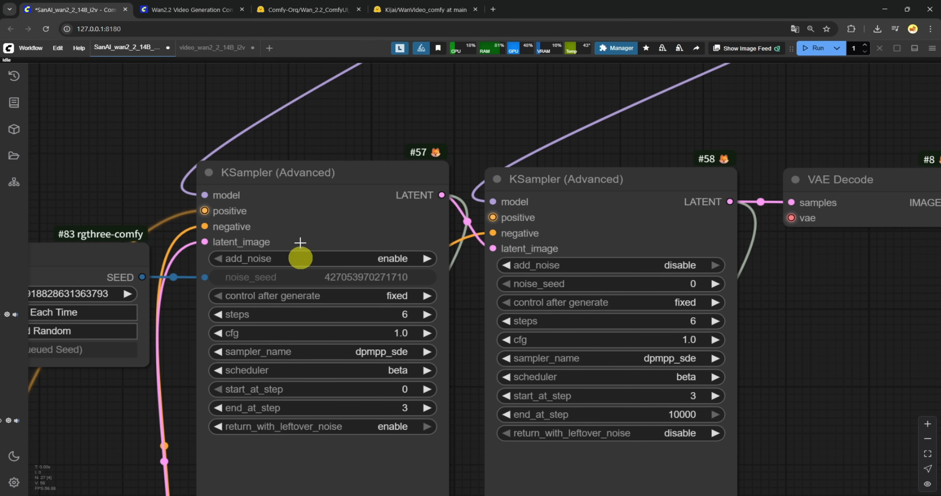
{"action": "left_click_drag", "start_coordinate": [843, 333], "coordinate": [728, 323]}
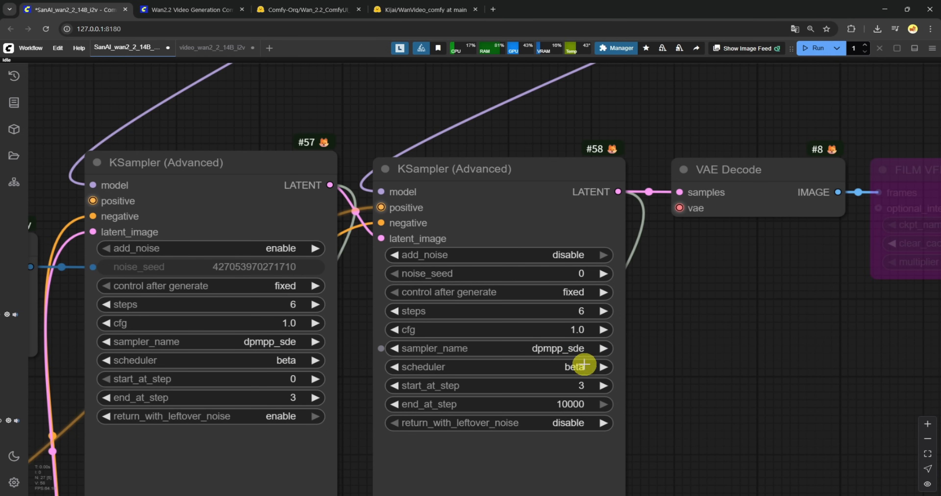
{"action": "left_click_drag", "start_coordinate": [225, 118], "coordinate": [550, 362]}
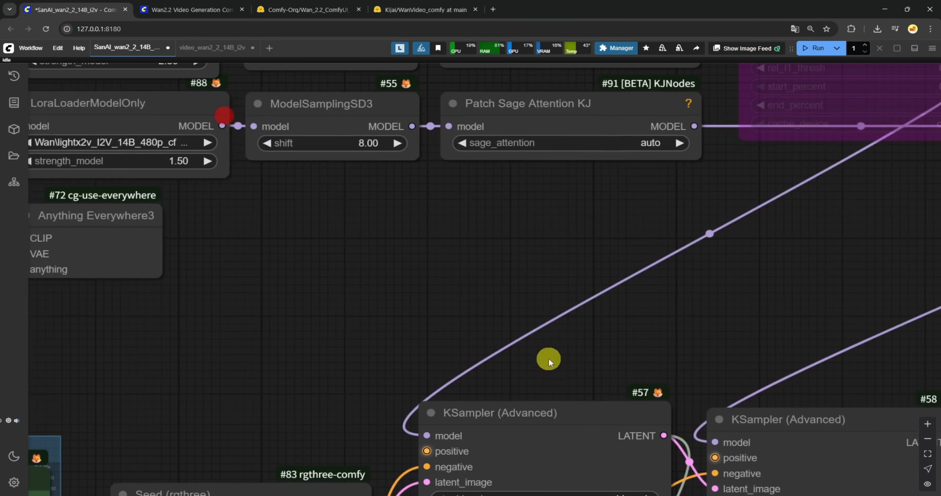
{"action": "scroll", "coordinate": [550, 338], "scroll_direction": "down", "scroll_amount": 6}
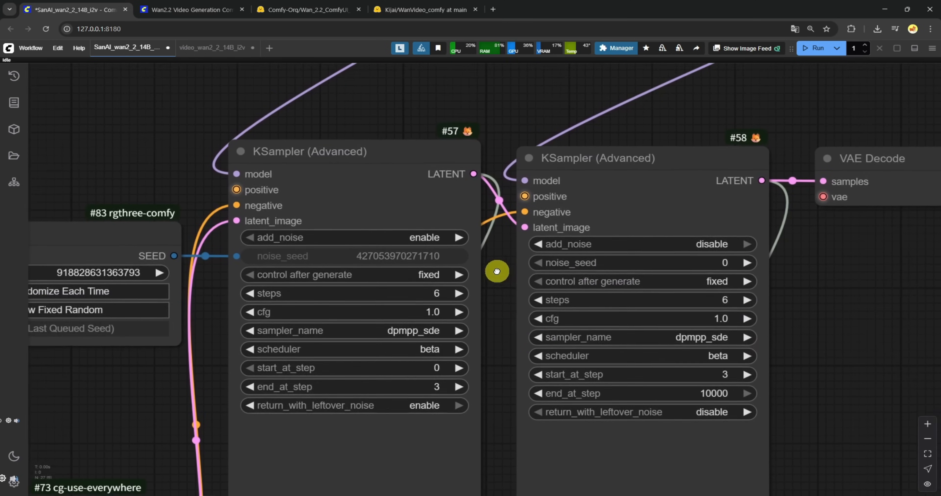
Compare the two KSampler (Advanced) nodes with the sampler settings and node layout in the original video_wan2_2_14B_i2v workflow, returning to the customized workflow.
{"action": "left_click", "coordinate": [219, 47]}
{"action": "scroll", "coordinate": [494, 268], "scroll_direction": "up", "scroll_amount": 10}
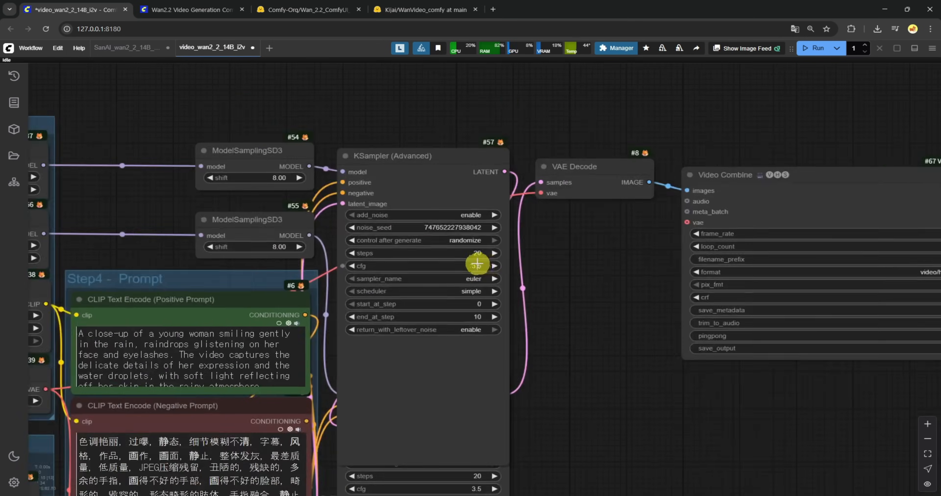
{"action": "left_click", "coordinate": [127, 47]}
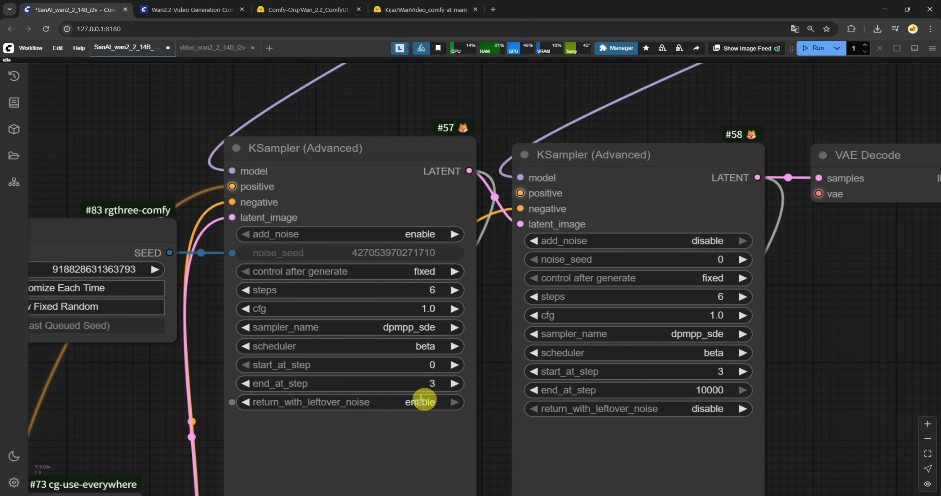
{"action": "left_click_drag", "start_coordinate": [469, 171], "coordinate": [528, 227]}
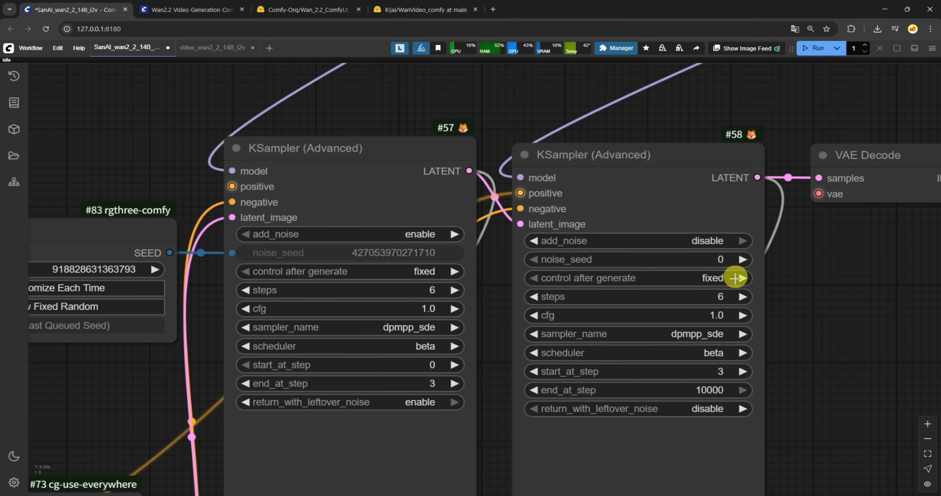
{"action": "scroll", "coordinate": [727, 285], "scroll_direction": "down", "scroll_amount": 9}
{"action": "left_click_drag", "start_coordinate": [821, 399], "coordinate": [739, 400]}
{"action": "left_click", "coordinate": [212, 47]}
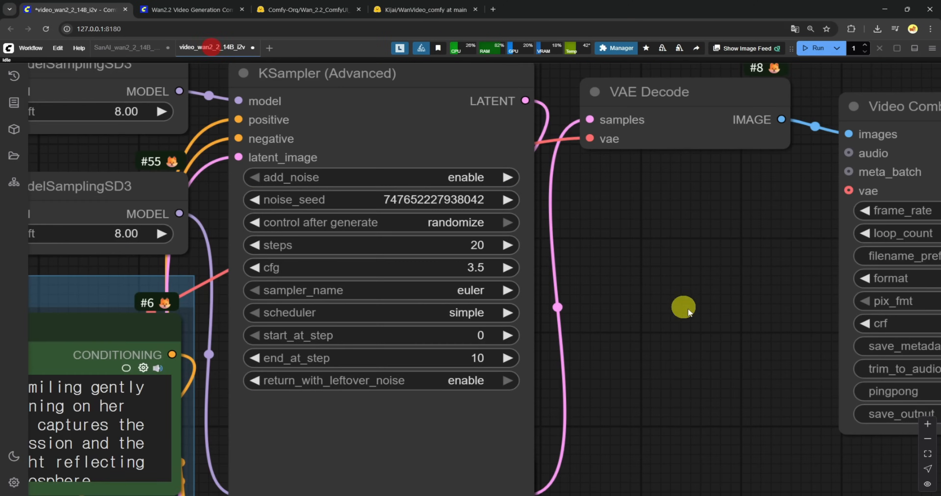
{"action": "scroll", "coordinate": [664, 271], "scroll_direction": "down", "scroll_amount": 5}
{"action": "scroll", "coordinate": [663, 271], "scroll_direction": "down", "scroll_amount": 5}
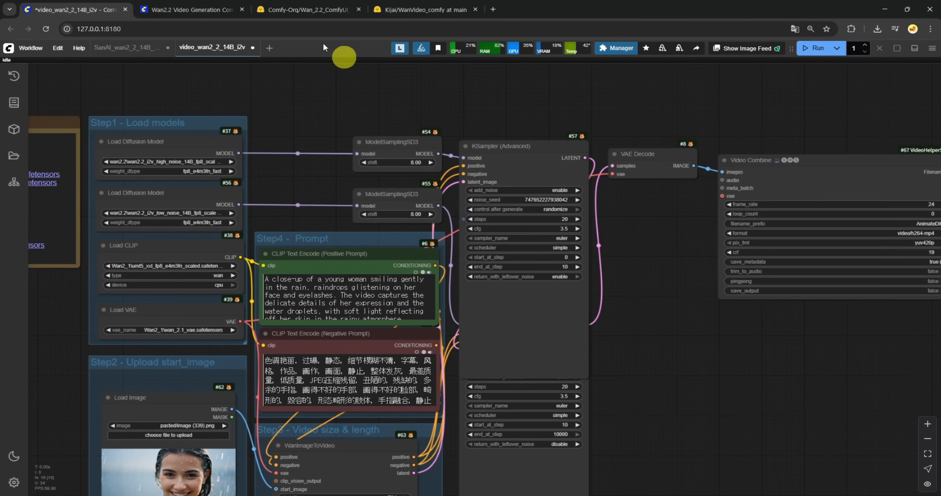
{"action": "left_click", "coordinate": [120, 47]}
Set the WanImageToVideo node's width to 1024, height to 576 and length to 121.
{"action": "scroll", "coordinate": [458, 390], "scroll_direction": "up", "scroll_amount": 10}
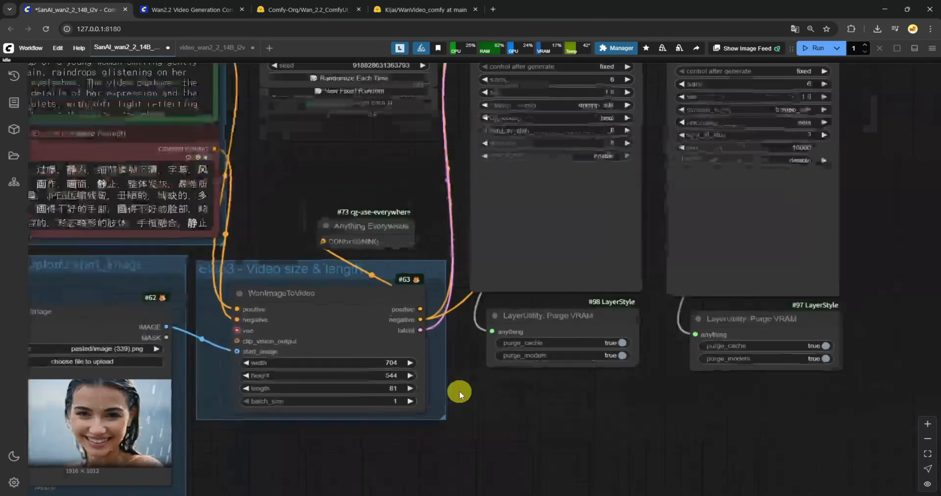
{"action": "left_click_drag", "start_coordinate": [445, 371], "coordinate": [483, 386]}
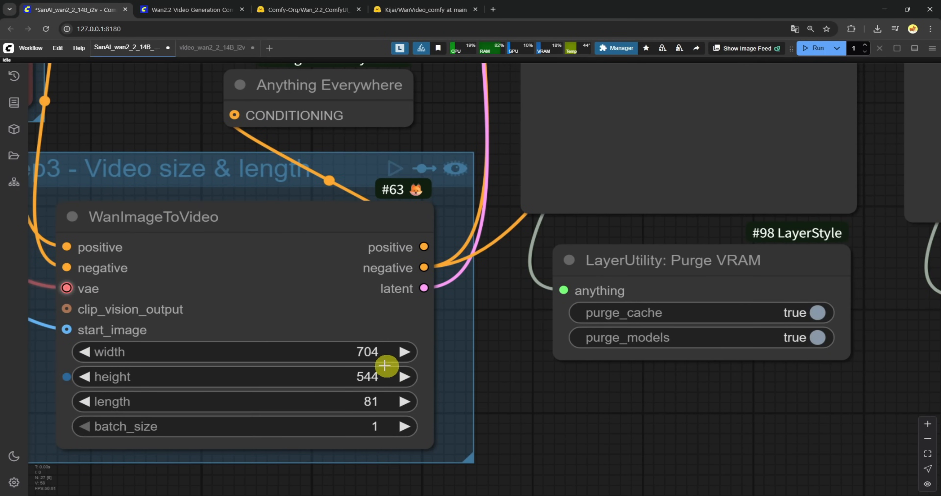
{"action": "left_click", "coordinate": [371, 351]}
{"action": "type", "text": "1024"}
{"action": "key", "text": "Return"}
{"action": "left_click", "coordinate": [404, 377]}
{"action": "left_click", "coordinate": [404, 377]}
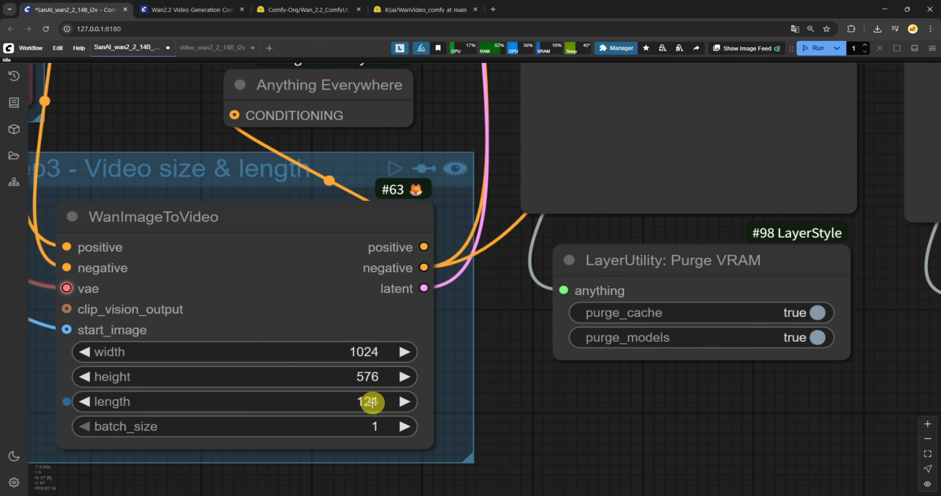
{"action": "left_click", "coordinate": [371, 402]}
{"action": "left_click", "coordinate": [638, 416]}
Set the WanImageToVideo length for five seconds at 16 fps using the expression 16*5+1.
{"action": "scroll", "coordinate": [650, 419], "scroll_direction": "down", "scroll_amount": 4}
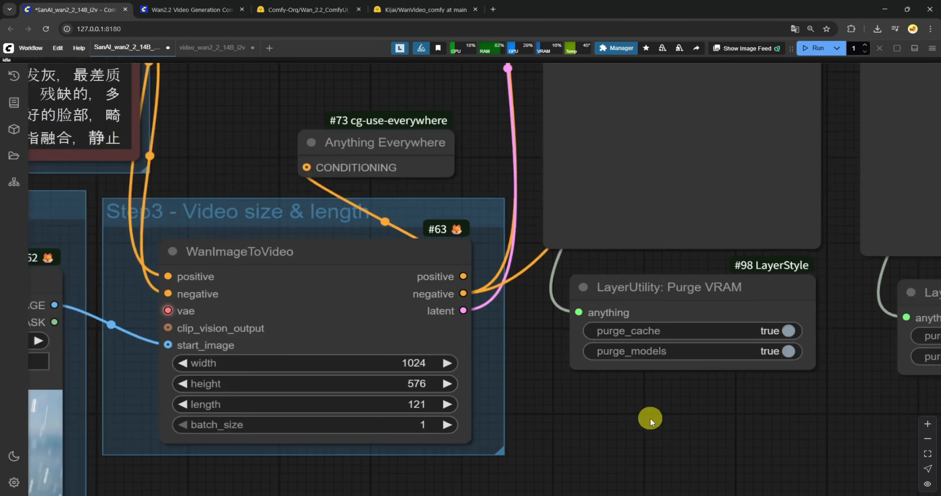
{"action": "left_click_drag", "start_coordinate": [816, 397], "coordinate": [456, 491]}
{"action": "scroll", "coordinate": [741, 299], "scroll_direction": "down", "scroll_amount": 4}
{"action": "left_click_drag", "start_coordinate": [836, 230], "coordinate": [701, 298]}
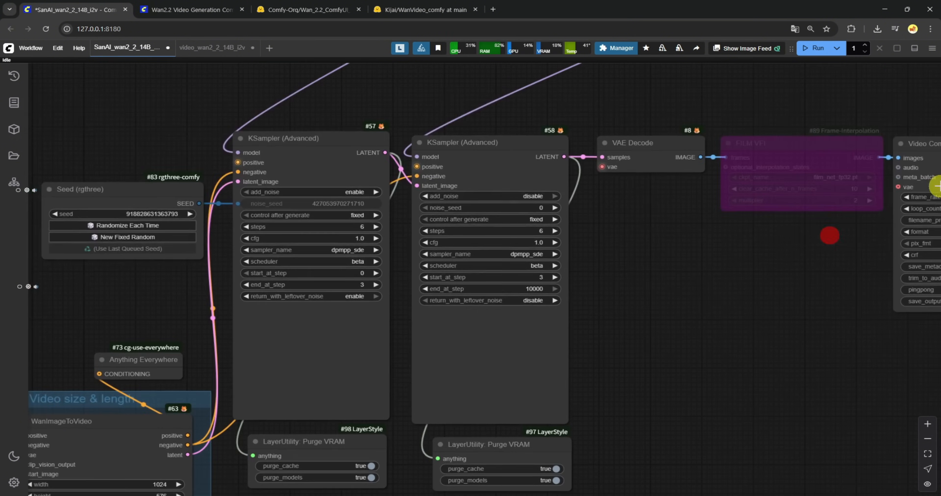
{"action": "left_click_drag", "start_coordinate": [650, 348], "coordinate": [808, 244]}
{"action": "scroll", "coordinate": [319, 411], "scroll_direction": "up", "scroll_amount": 10}
{"action": "left_click", "coordinate": [327, 392]}
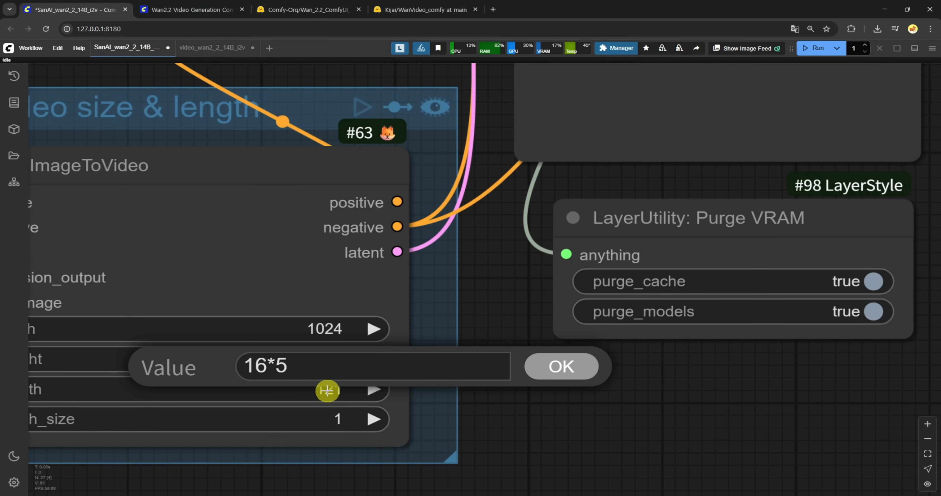
{"action": "type", "text": "16*5+1"}
{"action": "key", "text": "Return"}
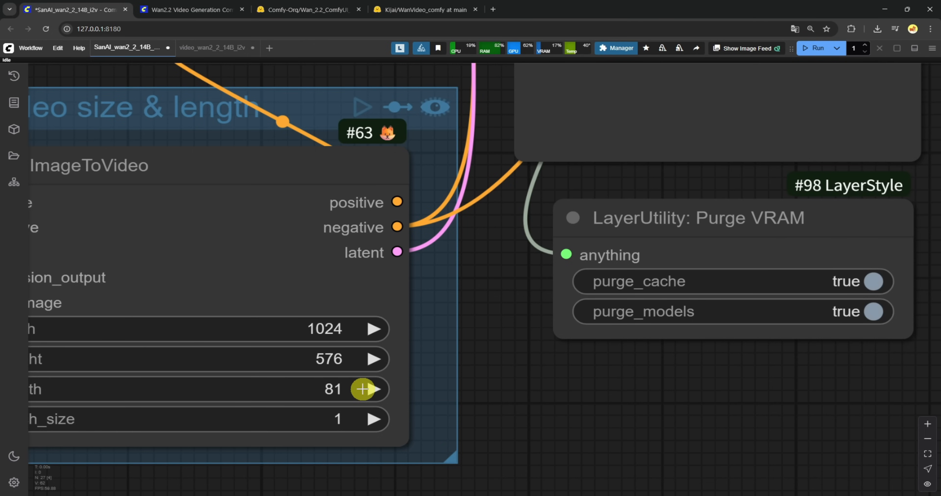
Set the WanImageToVideo length for five seconds at 24 fps using the expression 24*5+1.
{"action": "left_click", "coordinate": [335, 389]}
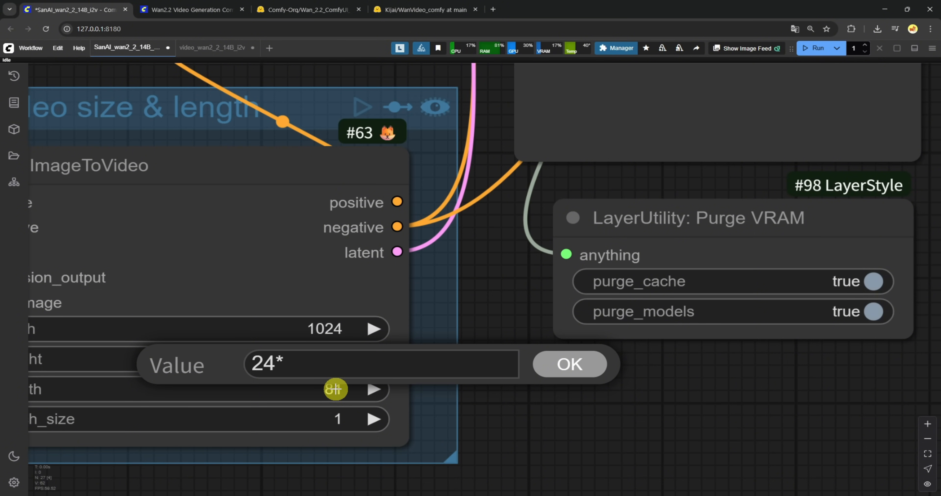
{"action": "type", "text": "24*5+1"}
{"action": "key", "text": "Return"}
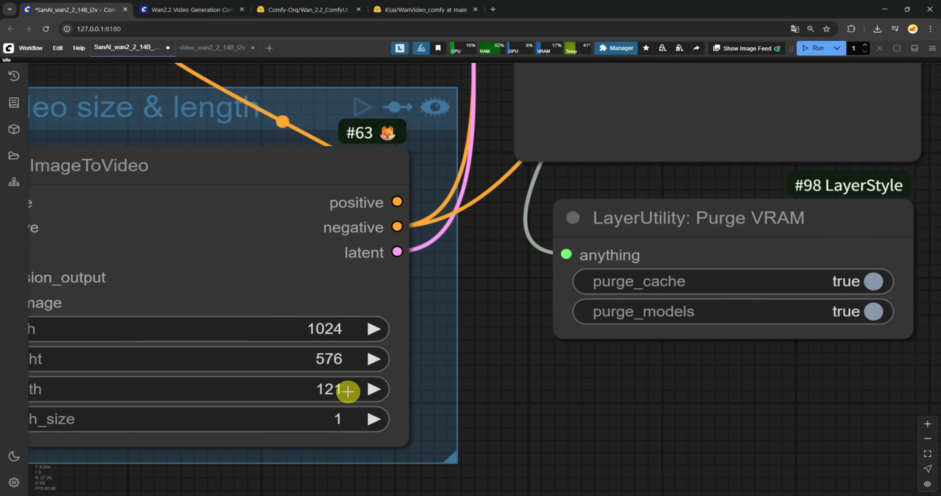
Insert a Clean VRAM Used node between the first KSampler's LATENT output and the second KSampler's latent_image input, placing it above them.
{"action": "scroll", "coordinate": [347, 392], "scroll_direction": "down", "scroll_amount": 7}
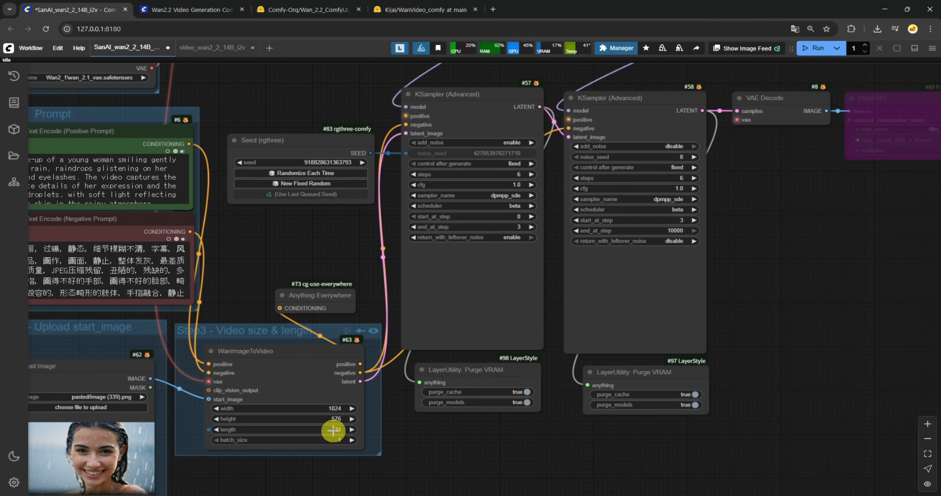
{"action": "left_click_drag", "start_coordinate": [267, 248], "coordinate": [205, 359]}
{"action": "left_click_drag", "start_coordinate": [287, 360], "coordinate": [237, 267]}
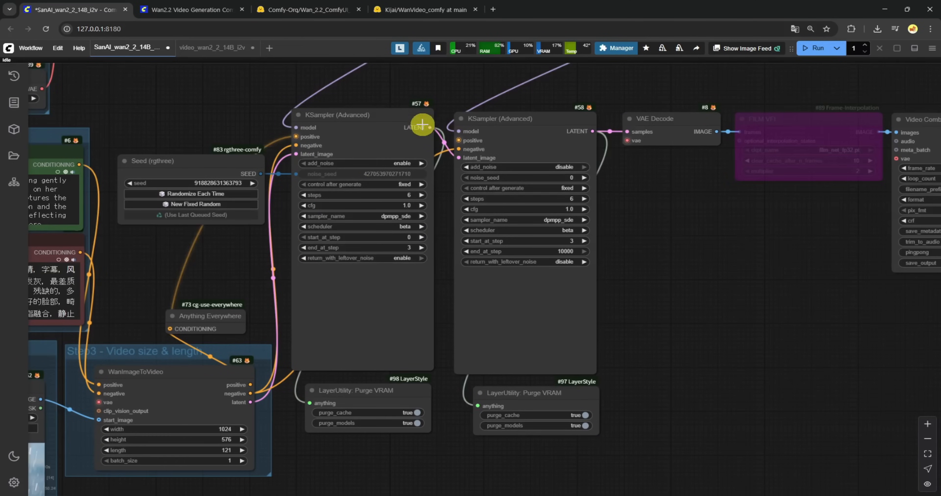
{"action": "scroll", "coordinate": [368, 395], "scroll_direction": "up", "scroll_amount": 10}
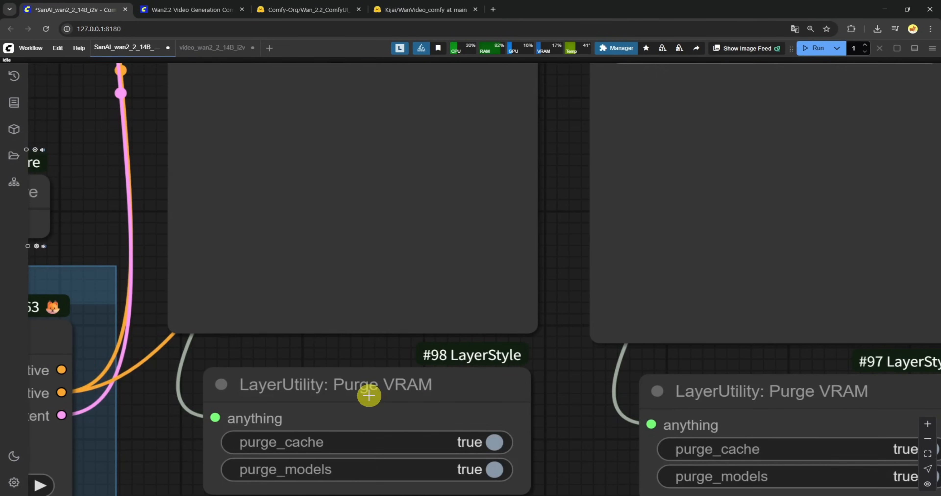
{"action": "scroll", "coordinate": [384, 380], "scroll_direction": "down", "scroll_amount": 10}
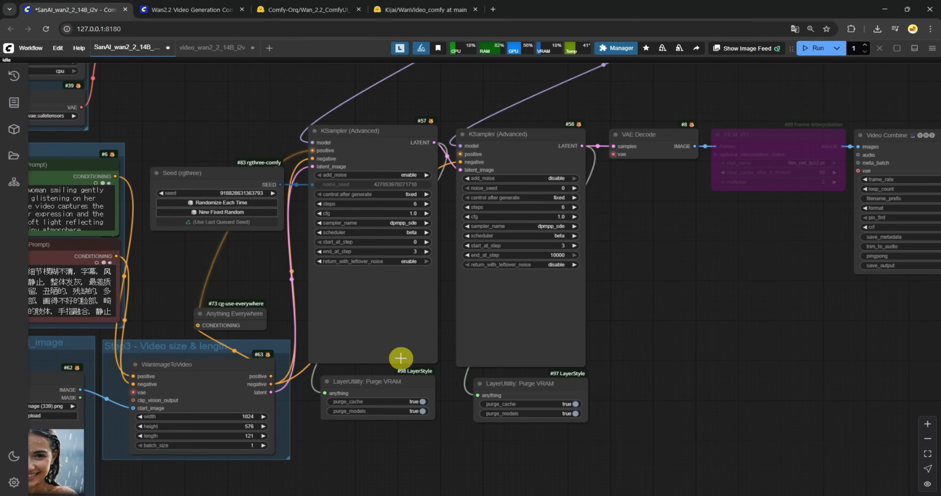
{"action": "left_click_drag", "start_coordinate": [455, 109], "coordinate": [432, 201]}
{"action": "left_click_drag", "start_coordinate": [407, 257], "coordinate": [416, 200]}
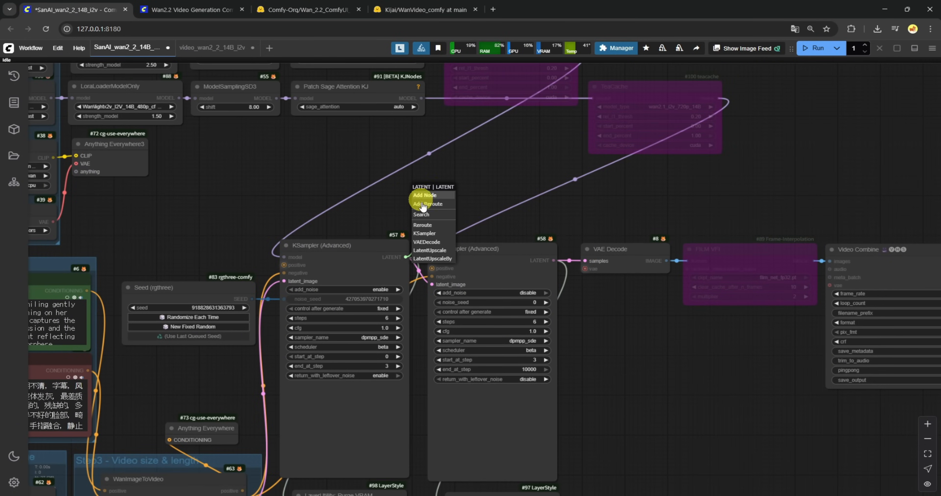
{"action": "left_click", "coordinate": [426, 218]}
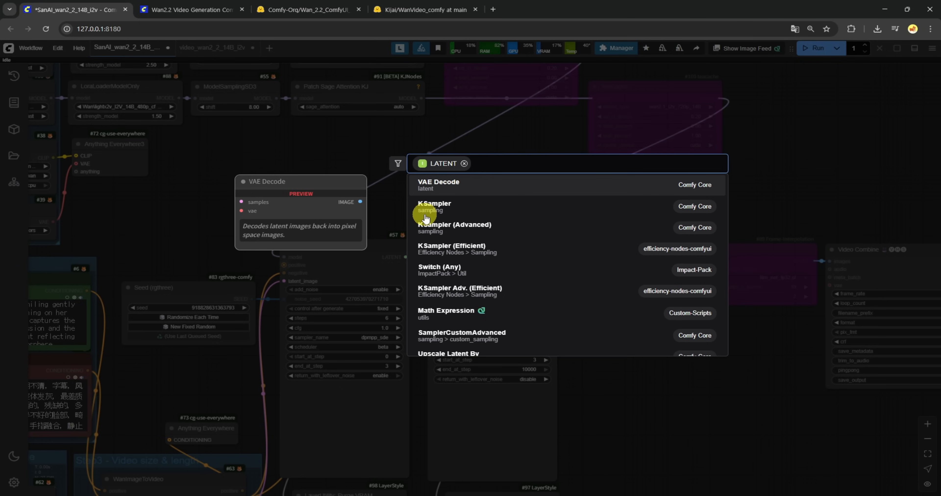
{"action": "type", "text": "vram"}
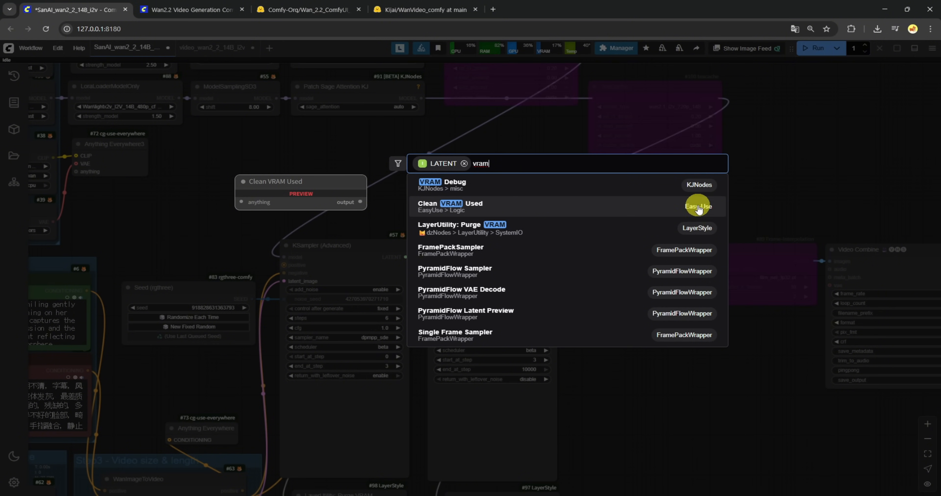
{"action": "left_click", "coordinate": [471, 211]}
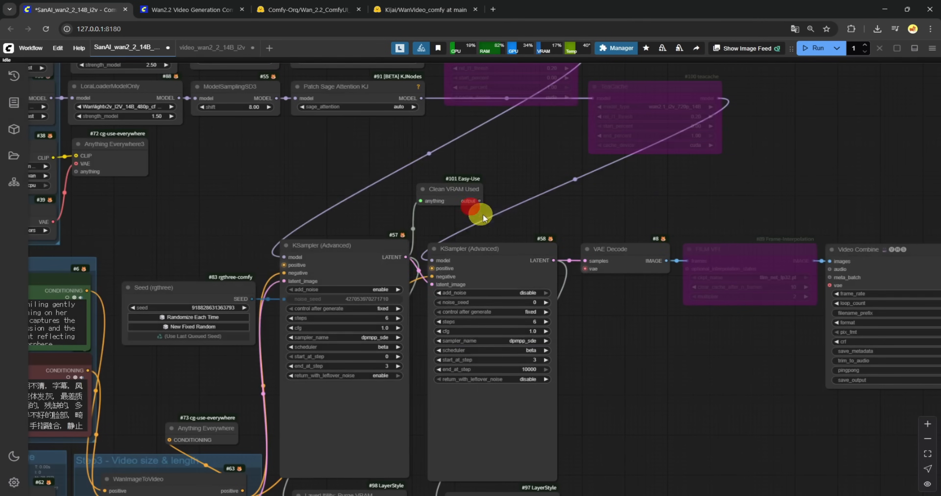
{"action": "left_click_drag", "start_coordinate": [470, 196], "coordinate": [432, 284]}
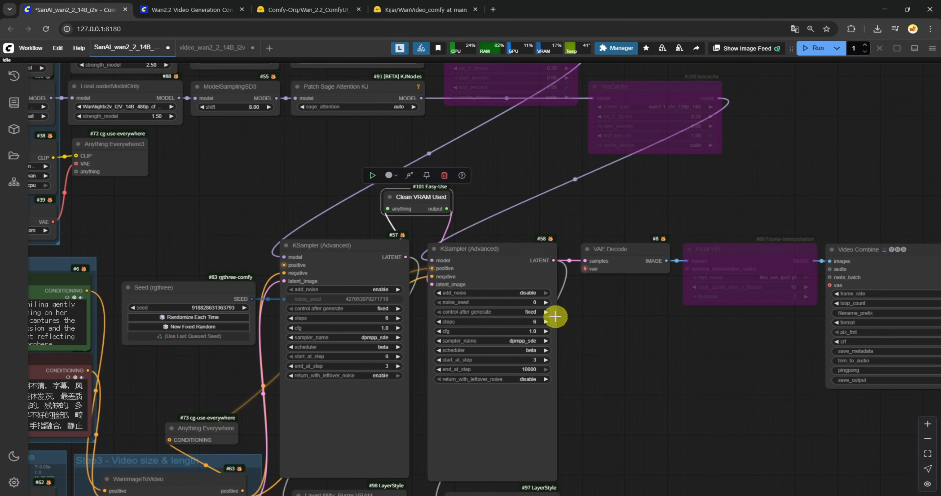
Bypass the Clean VRAM Used node above the two KSampler nodes.
{"action": "left_click_drag", "start_coordinate": [605, 445], "coordinate": [561, 336]}
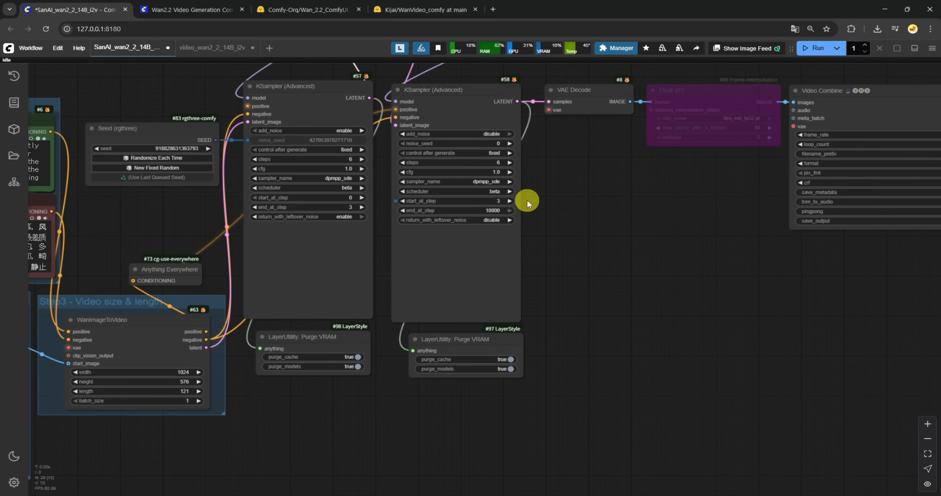
{"action": "left_click_drag", "start_coordinate": [567, 200], "coordinate": [566, 376]}
{"action": "left_click", "coordinate": [385, 213]}
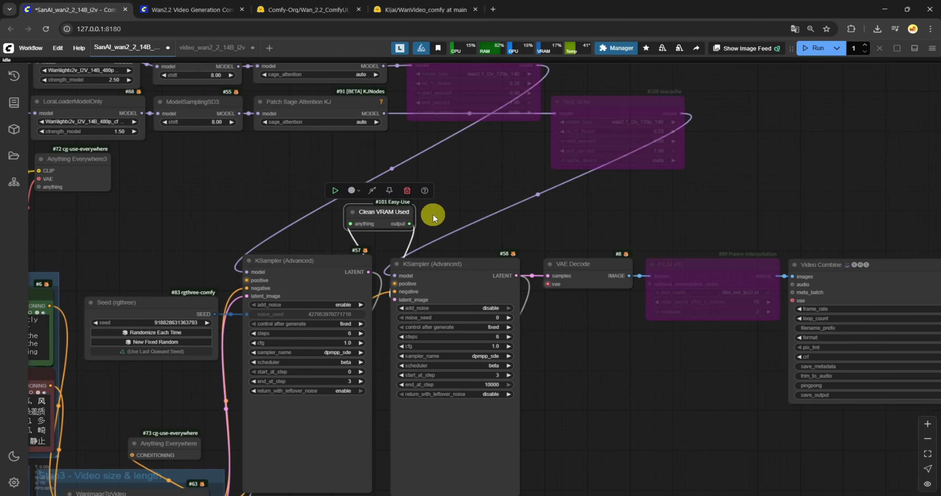
{"action": "key", "text": "ctrl+b"}
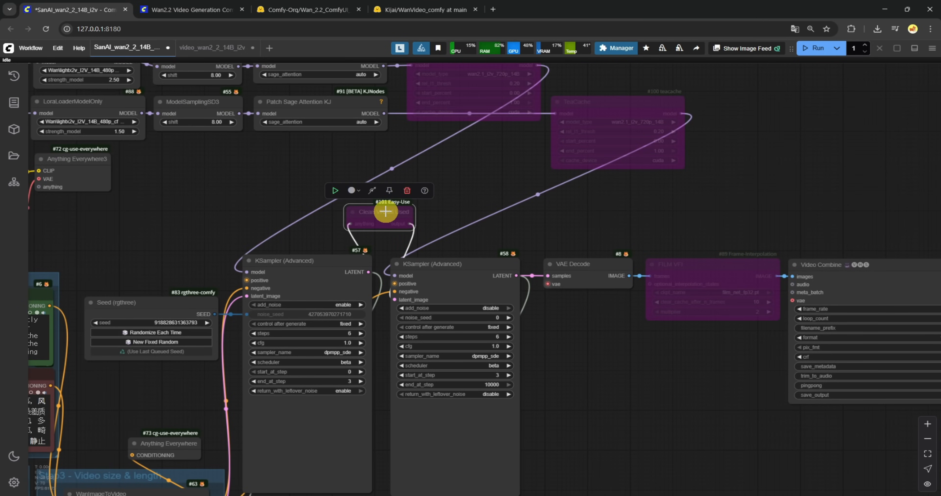
Check the interrupted run's sampling time per iteration in the Stability Matrix console and return to the ComfyUI workflow.
{"action": "left_click", "coordinate": [440, 219]}
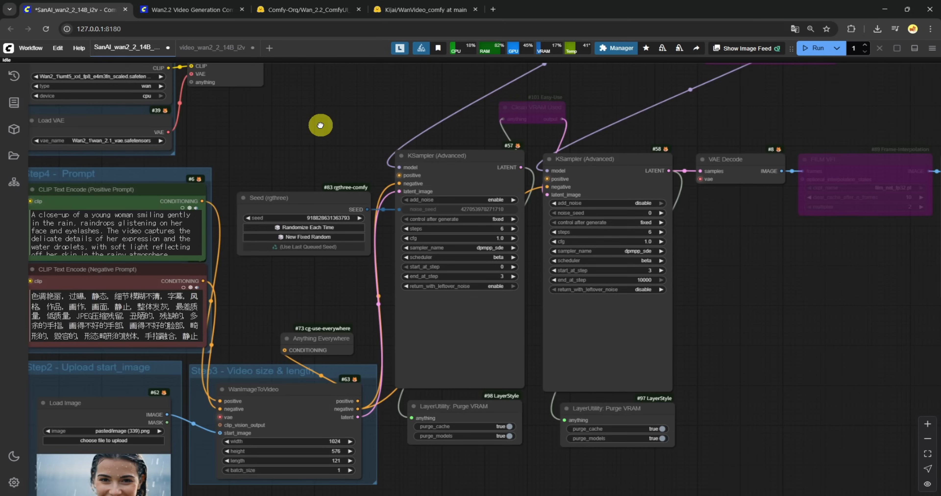
{"action": "left_click_drag", "start_coordinate": [334, 185], "coordinate": [514, 172]}
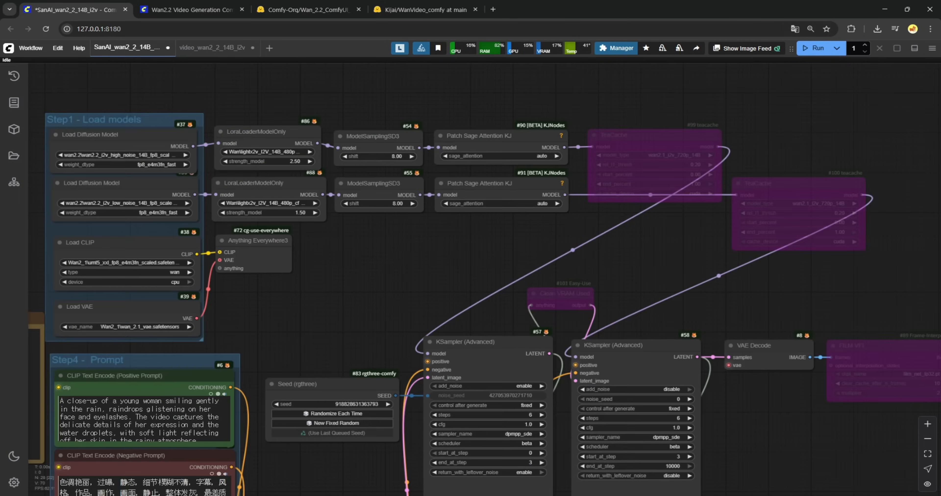
{"action": "key", "text": "alt+Tab"}
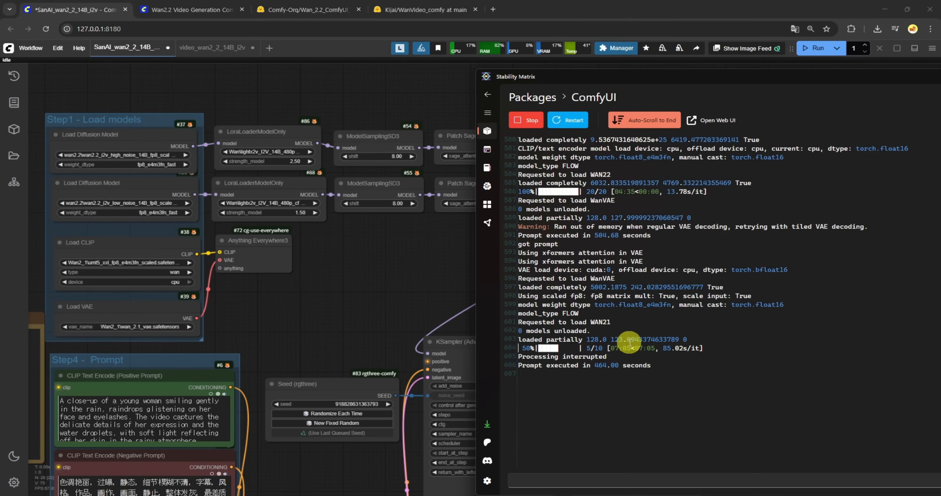
{"action": "left_click_drag", "start_coordinate": [612, 349], "coordinate": [654, 349]}
{"action": "left_click", "coordinate": [443, 296]}
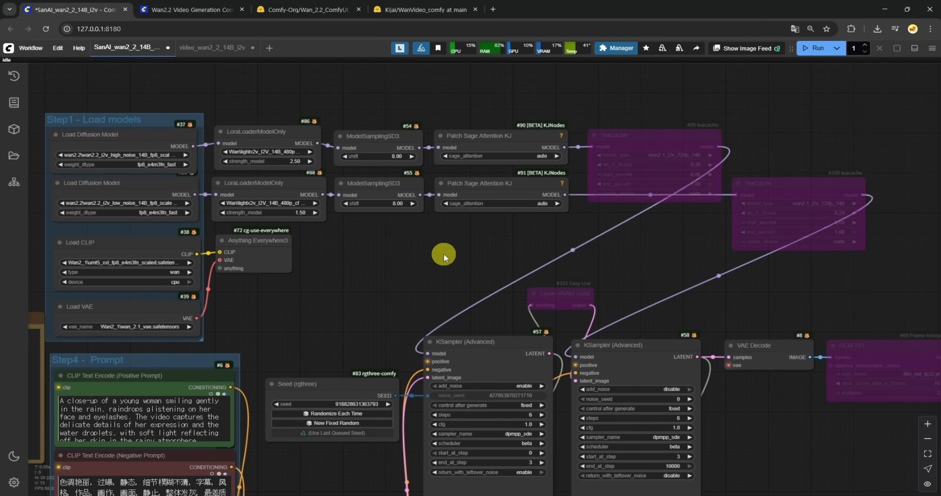
Queue the workflow and delete the bypassed Clean VRAM Used node, linking the first KSampler's LATENT directly to the second's latent_image.
{"action": "left_click", "coordinate": [818, 51]}
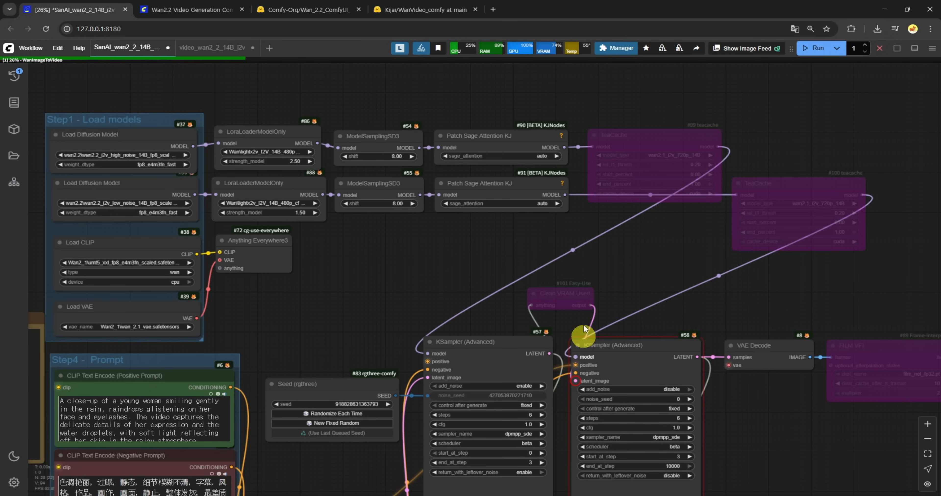
{"action": "left_click", "coordinate": [581, 300]}
{"action": "scroll", "coordinate": [595, 395], "scroll_direction": "up", "scroll_amount": 5}
{"action": "scroll", "coordinate": [596, 395], "scroll_direction": "up", "scroll_amount": 4}
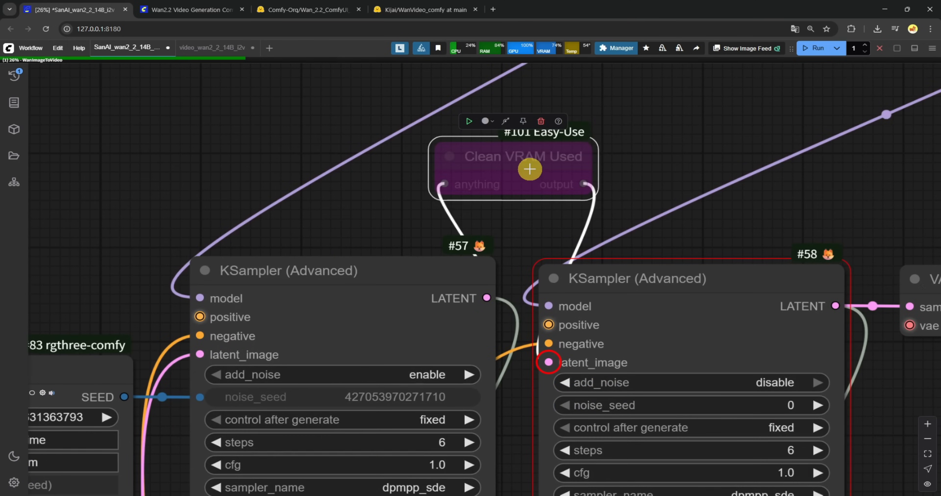
{"action": "key", "text": "Delete"}
{"action": "scroll", "coordinate": [511, 178], "scroll_direction": "down", "scroll_amount": 3}
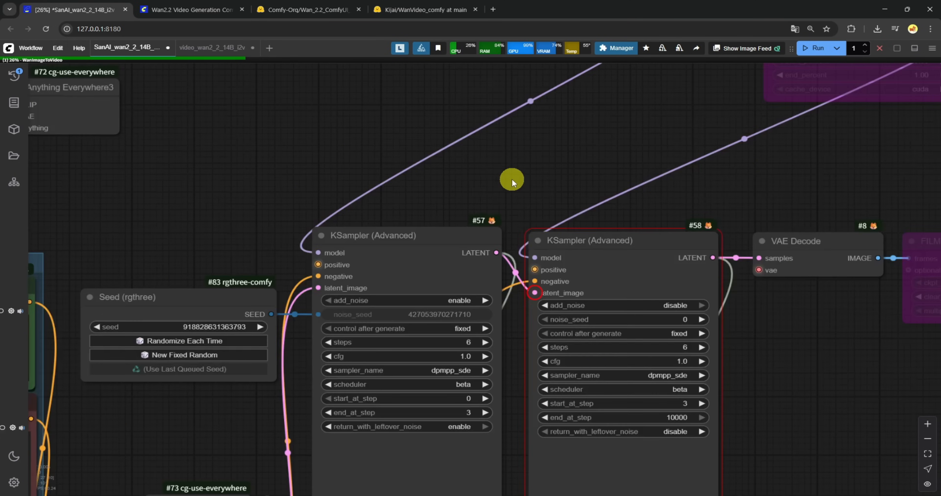
{"action": "scroll", "coordinate": [512, 179], "scroll_direction": "down", "scroll_amount": 6}
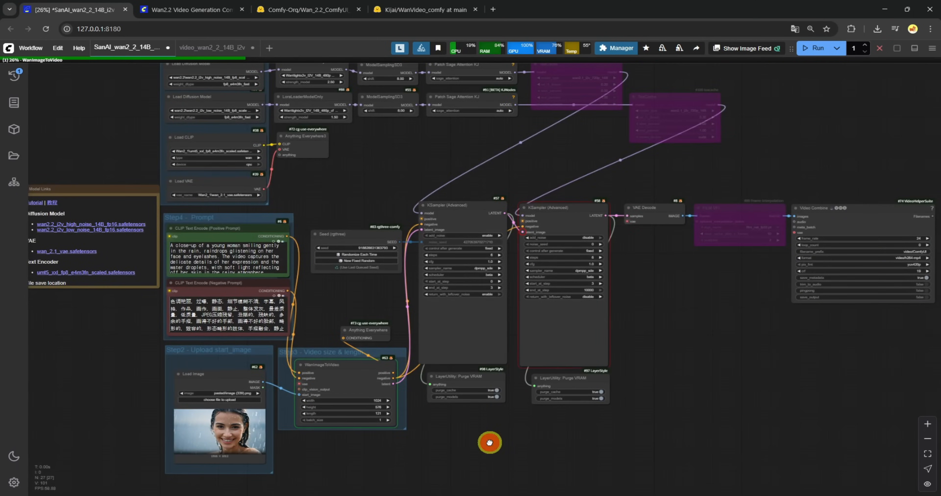
Close the KSamplerAdvanced error and set the WanImageToVideo width to 720 and height to 480.
{"action": "left_click_drag", "start_coordinate": [490, 443], "coordinate": [497, 410]}
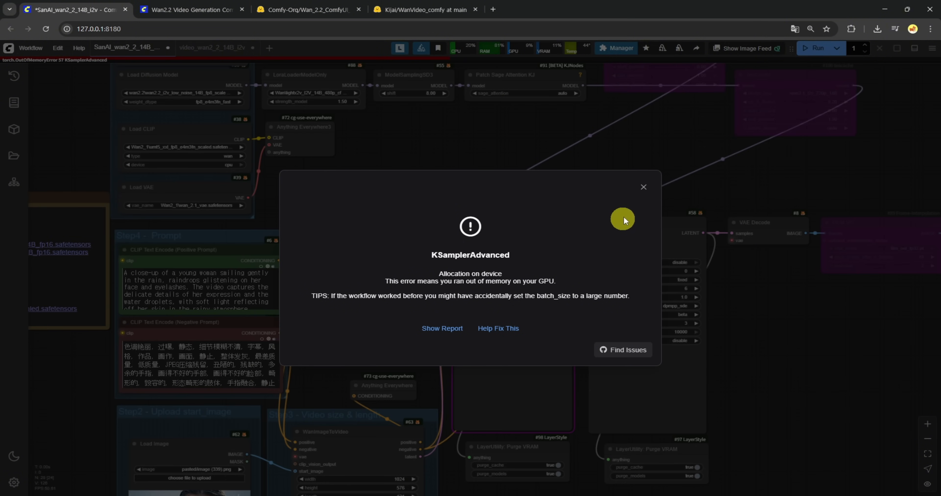
{"action": "left_click", "coordinate": [639, 191]}
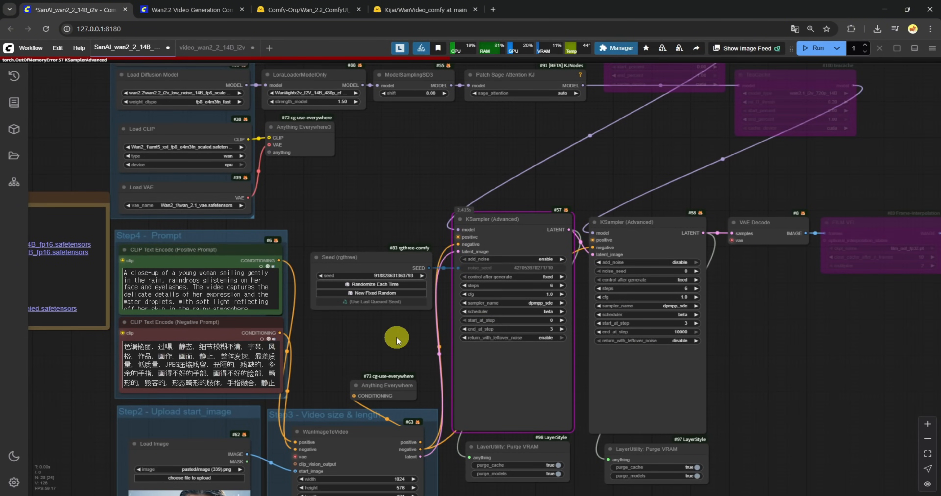
{"action": "scroll", "coordinate": [437, 328], "scroll_direction": "up", "scroll_amount": 10}
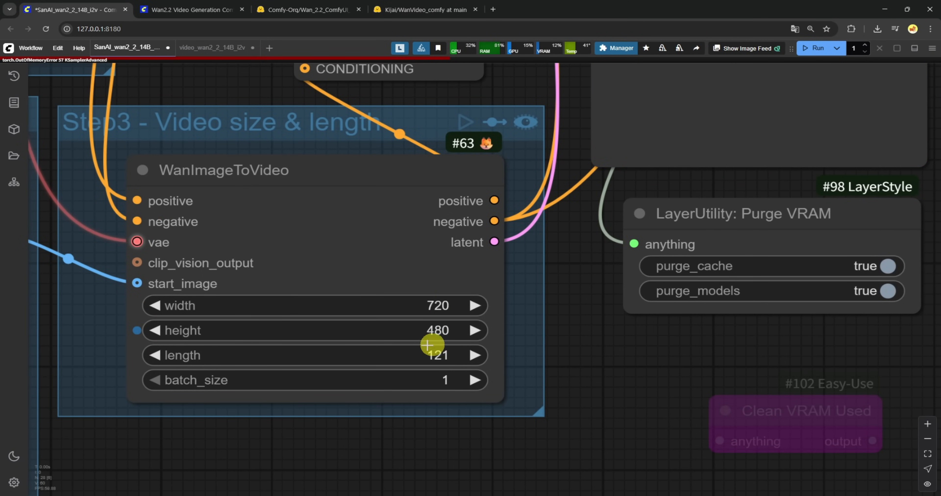
Queue the image-to-video workflow with the reduced video size.
{"action": "scroll", "coordinate": [547, 333], "scroll_direction": "down", "scroll_amount": 5}
{"action": "left_click_drag", "start_coordinate": [772, 349], "coordinate": [710, 379]}
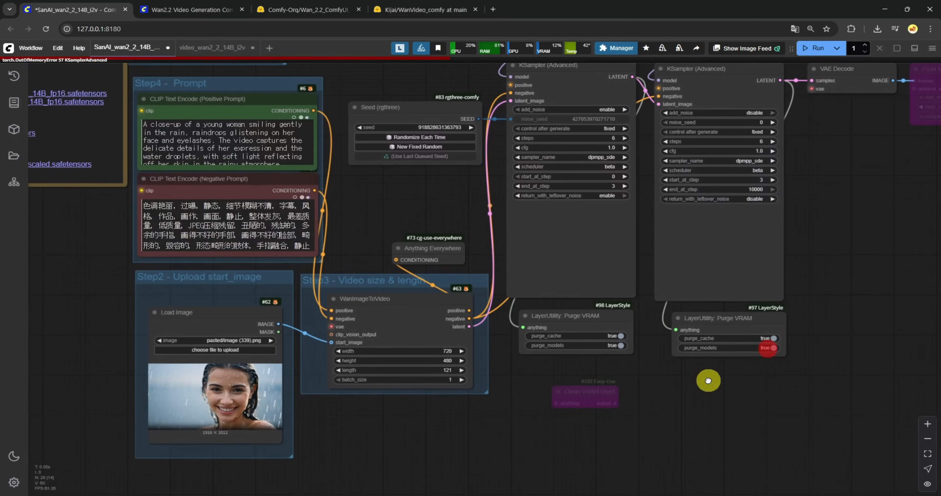
{"action": "left_click", "coordinate": [818, 56]}
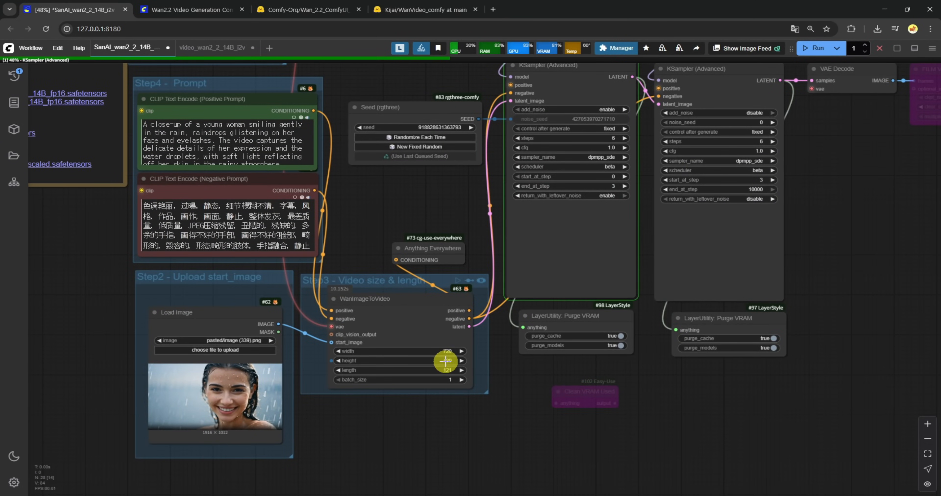
Check the hardware load and the Sage Attention patching in the Stability Matrix console, and review the loader and sampler nodes.
{"action": "mouse_move", "coordinate": [551, 47]}
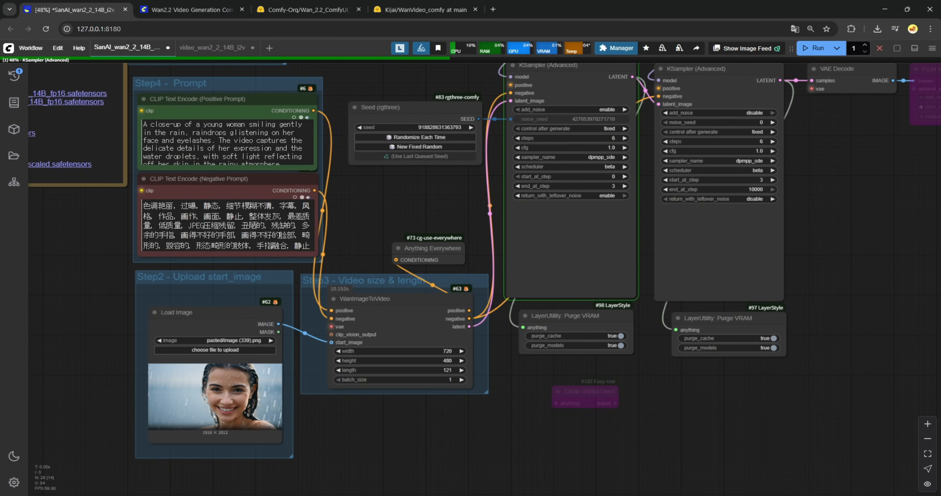
{"action": "key", "text": "alt+Tab"}
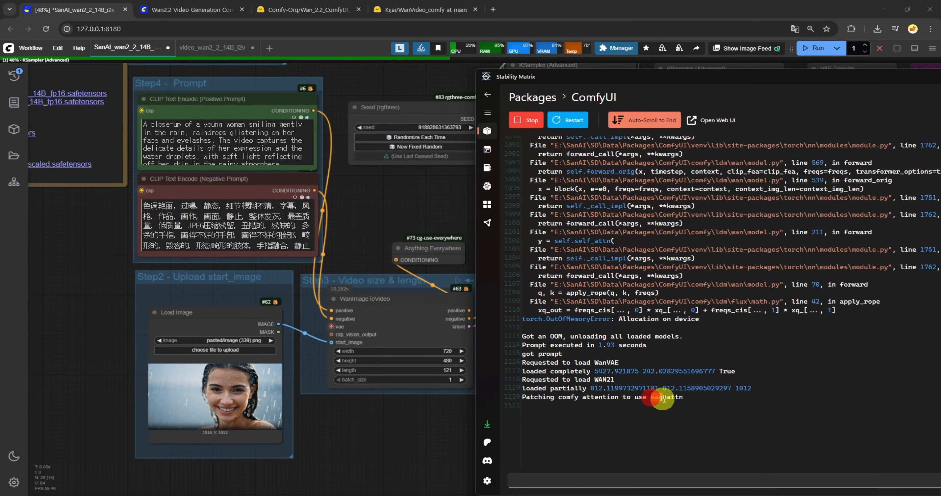
{"action": "left_click", "coordinate": [448, 201]}
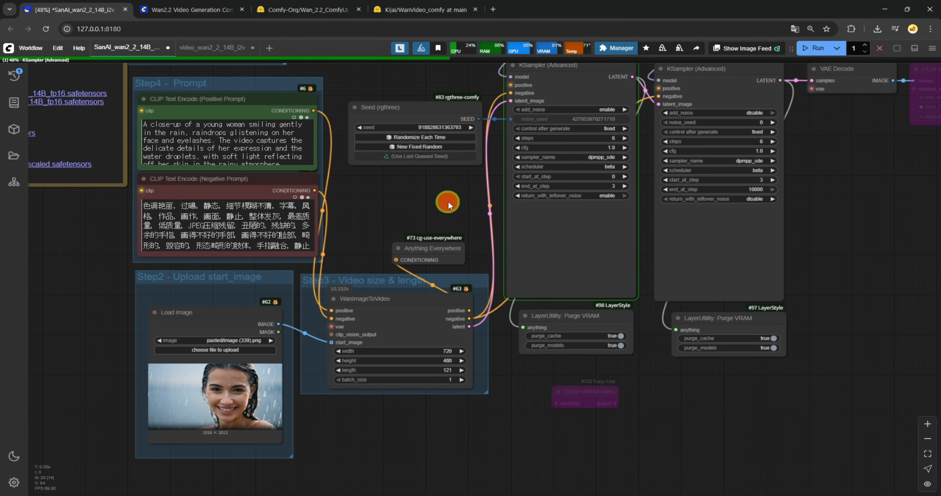
{"action": "left_click_drag", "start_coordinate": [448, 202], "coordinate": [413, 324]}
{"action": "left_click_drag", "start_coordinate": [426, 109], "coordinate": [443, 257]}
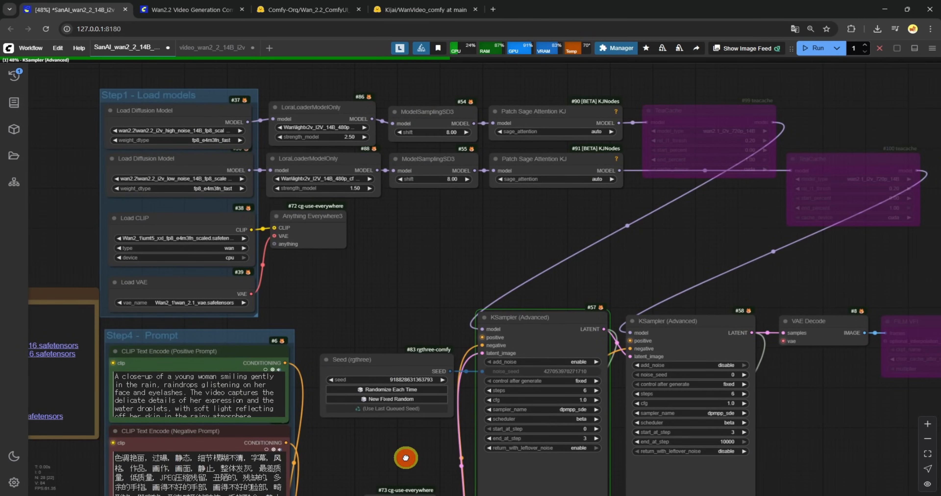
{"action": "left_click_drag", "start_coordinate": [406, 458], "coordinate": [402, 280]}
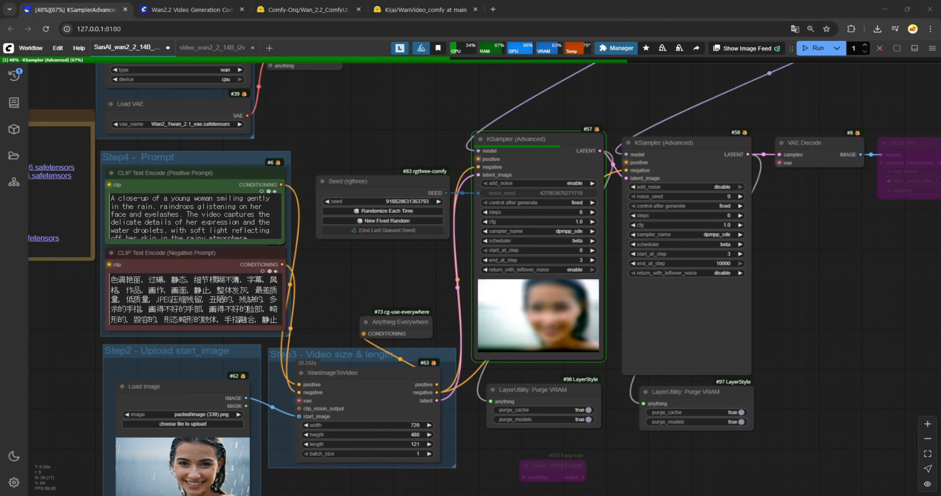
Compare the current run's progress and time per iteration with the earlier runs in the Stability Matrix console log.
{"action": "left_click_drag", "start_coordinate": [0, 128], "coordinate": [406, 51]}
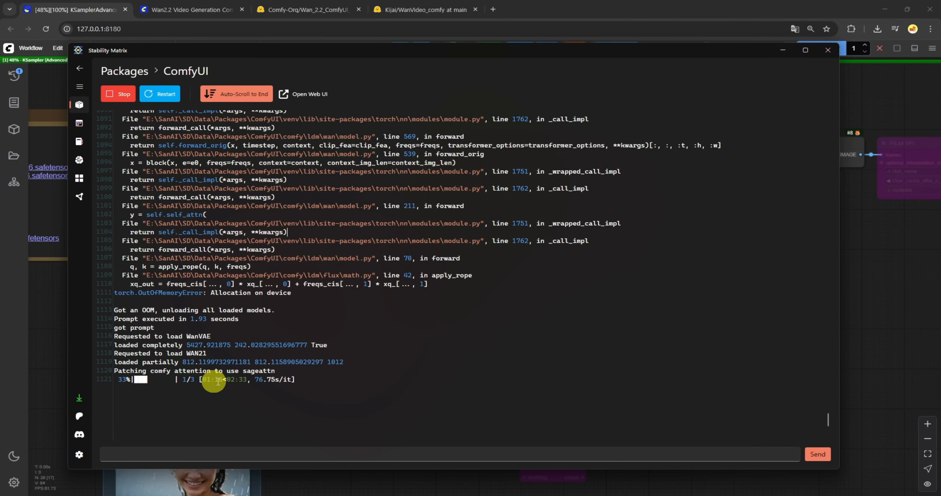
{"action": "scroll", "coordinate": [218, 382], "scroll_direction": "up", "scroll_amount": 20}
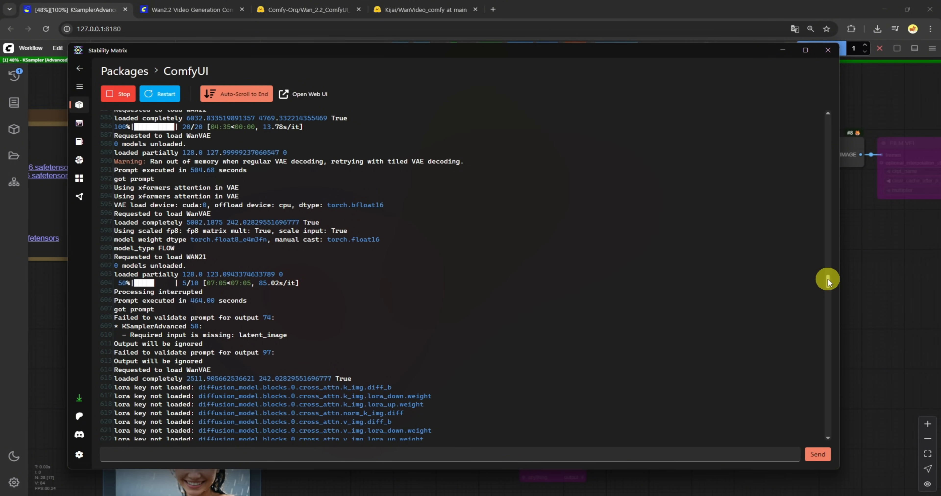
{"action": "scroll", "coordinate": [279, 292], "scroll_direction": "down", "scroll_amount": 20}
{"action": "scroll", "coordinate": [210, 266], "scroll_direction": "up", "scroll_amount": 3}
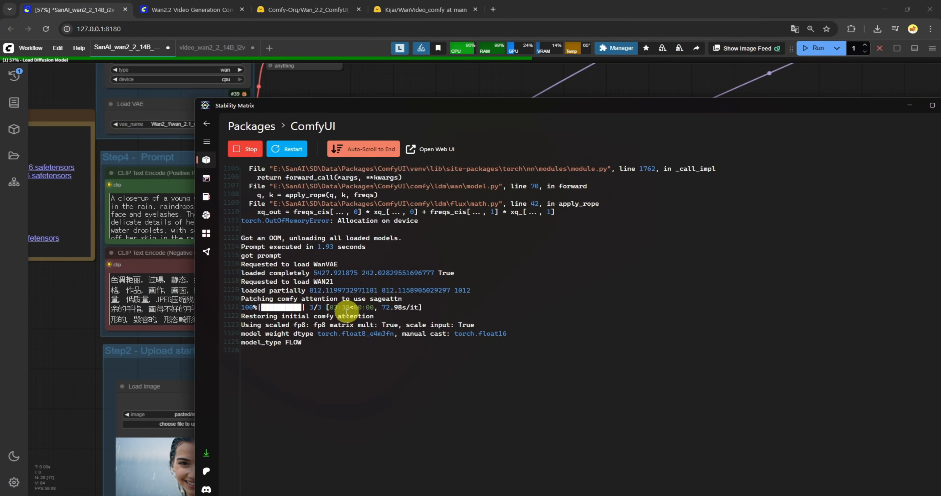
{"action": "scroll", "coordinate": [345, 314], "scroll_direction": "up", "scroll_amount": 3}
{"action": "scroll", "coordinate": [333, 368], "scroll_direction": "down", "scroll_amount": 2}
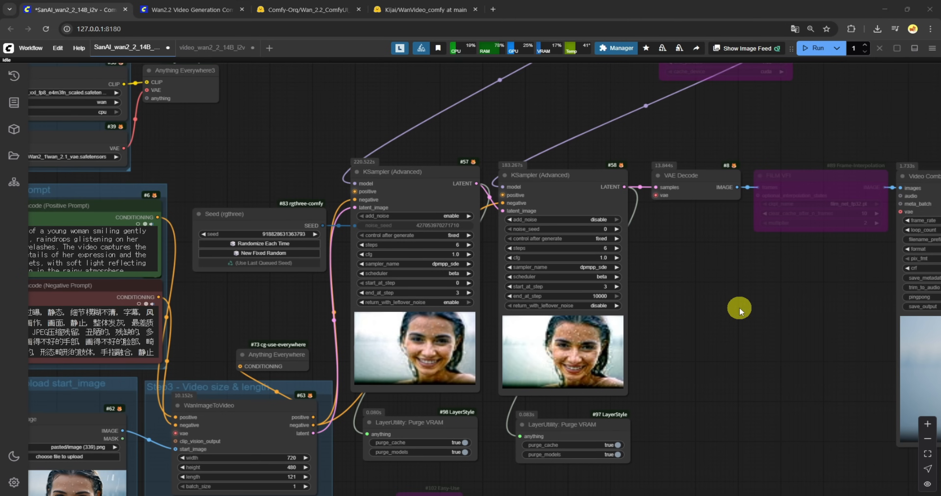
Examine the generated clip up close in the Video Combine preview, checking the face and water droplets.
{"action": "left_click_drag", "start_coordinate": [725, 300], "coordinate": [384, 227]}
{"action": "left_click_drag", "start_coordinate": [494, 279], "coordinate": [300, 263]}
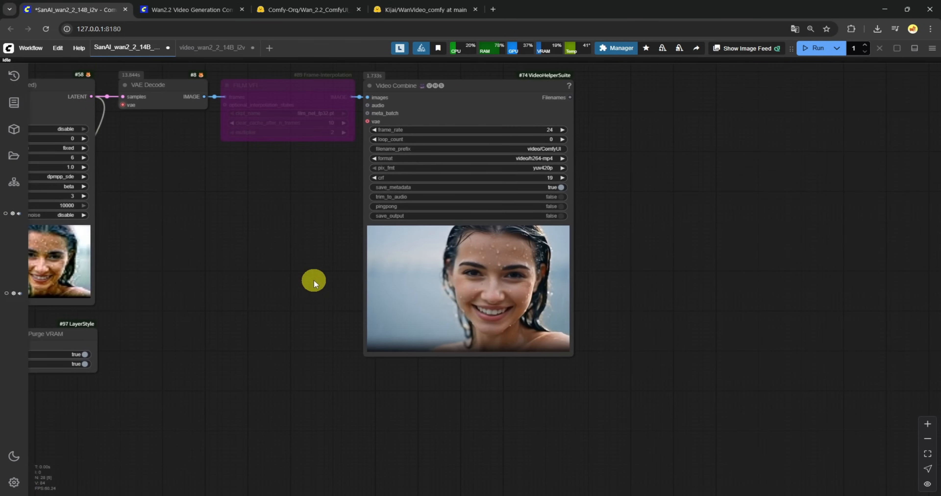
{"action": "scroll", "coordinate": [313, 281], "scroll_direction": "up", "scroll_amount": 1}
{"action": "scroll", "coordinate": [609, 295], "scroll_direction": "up", "scroll_amount": 3}
{"action": "left_click_drag", "start_coordinate": [609, 294], "coordinate": [626, 308]}
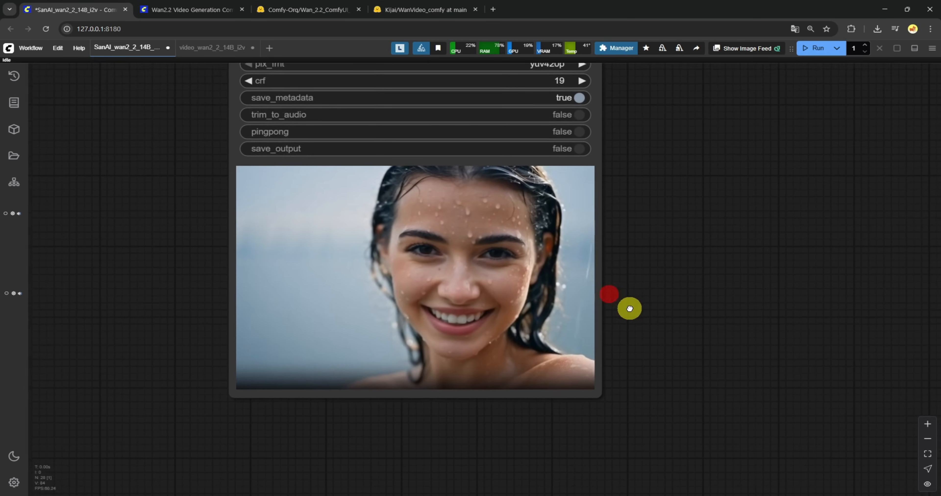
{"action": "scroll", "coordinate": [630, 308], "scroll_direction": "up", "scroll_amount": 2}
{"action": "scroll", "coordinate": [621, 313], "scroll_direction": "down", "scroll_amount": 3}
{"action": "scroll", "coordinate": [626, 312], "scroll_direction": "up", "scroll_amount": 7}
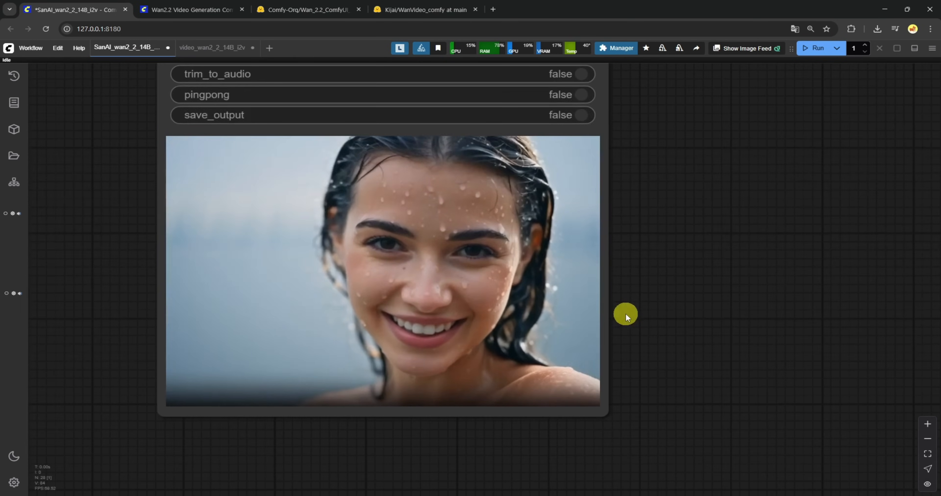
{"action": "scroll", "coordinate": [627, 313], "scroll_direction": "down", "scroll_amount": 10}
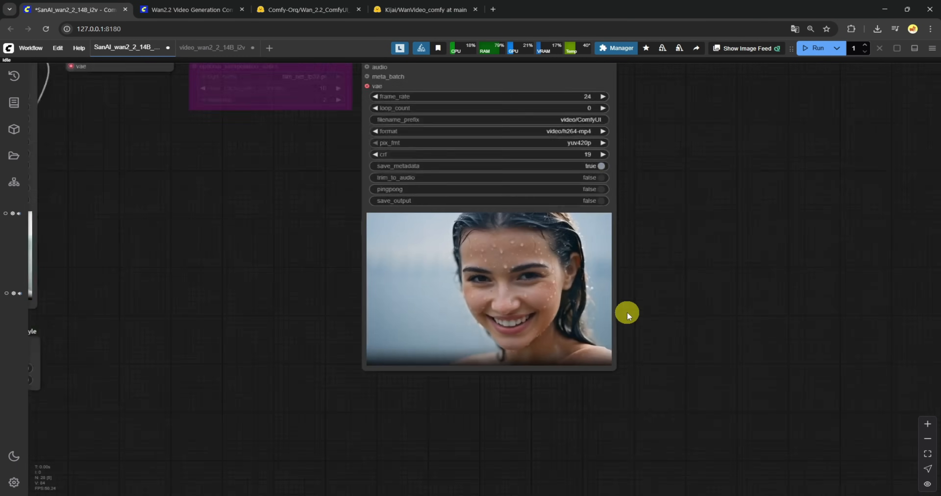
{"action": "scroll", "coordinate": [223, 365], "scroll_direction": "up", "scroll_amount": 6}
{"action": "scroll", "coordinate": [223, 363], "scroll_direction": "down", "scroll_amount": 2}
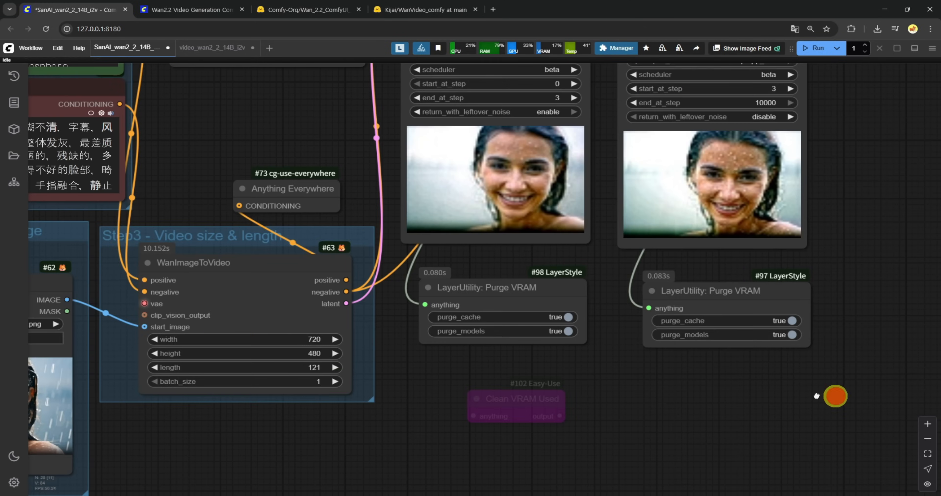
Review the sampler previews beside the WanImageToVideo size settings and re-examine the finished clip in Video Combine.
{"action": "left_click_drag", "start_coordinate": [834, 394], "coordinate": [710, 413]}
{"action": "scroll", "coordinate": [278, 338], "scroll_direction": "up", "scroll_amount": 4}
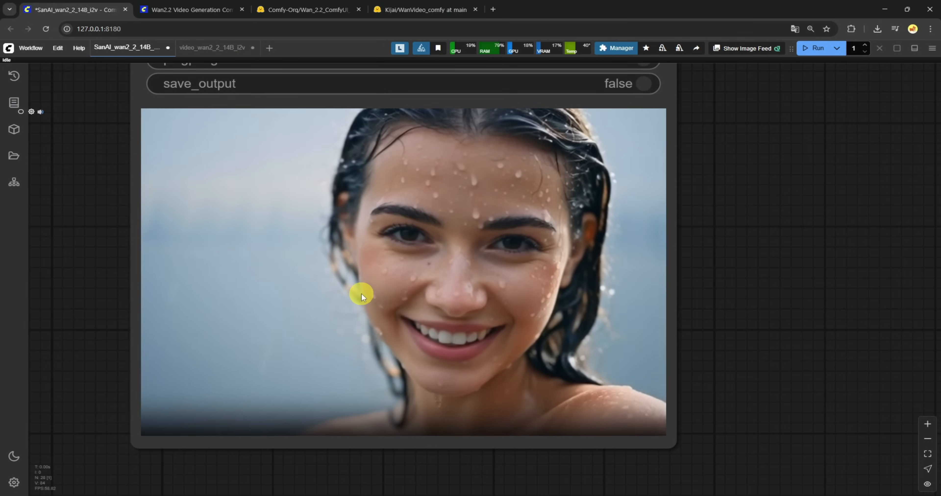
{"action": "scroll", "coordinate": [361, 293], "scroll_direction": "down", "scroll_amount": 8}
{"action": "left_click_drag", "start_coordinate": [137, 221], "coordinate": [254, 261]}
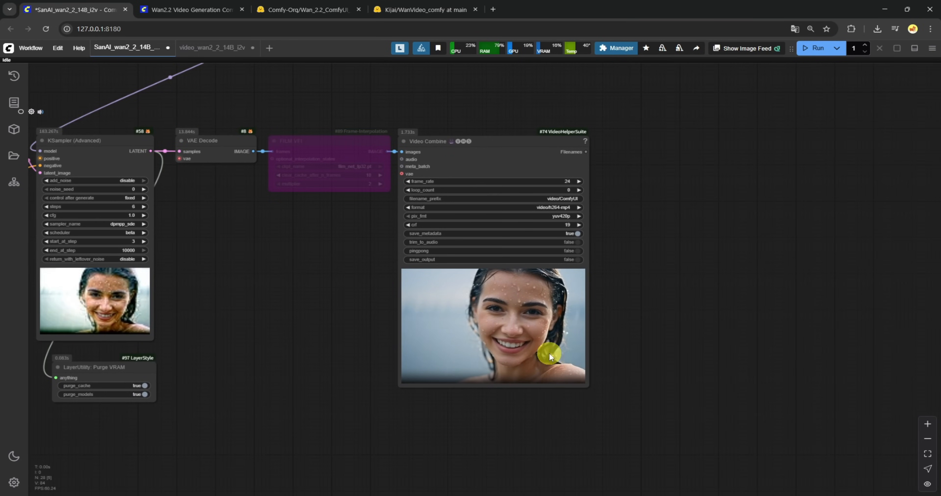
{"action": "scroll", "coordinate": [548, 349], "scroll_direction": "up", "scroll_amount": 5}
{"action": "scroll", "coordinate": [363, 342], "scroll_direction": "down", "scroll_amount": 4}
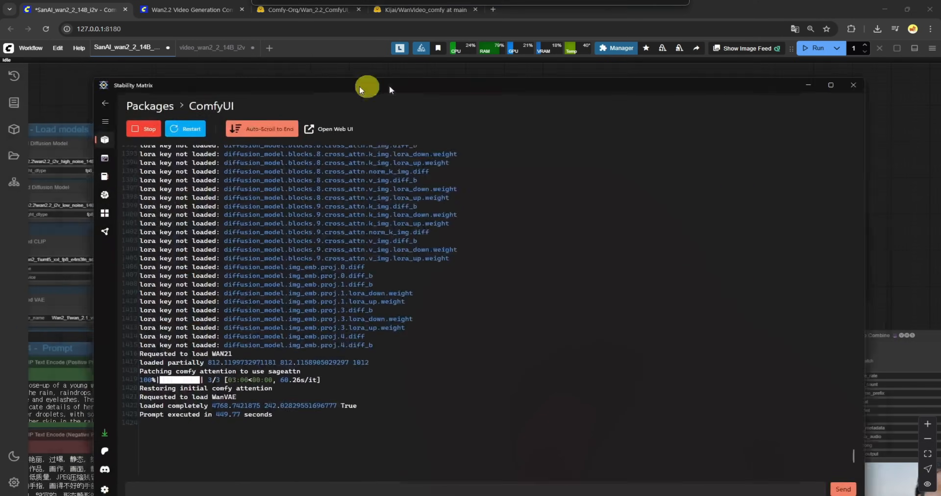
Review both samplers' times and the total execution time in the Stability Matrix console, and return to the ComfyUI sampler nodes.
{"action": "left_click_drag", "start_coordinate": [368, 88], "coordinate": [585, 75]}
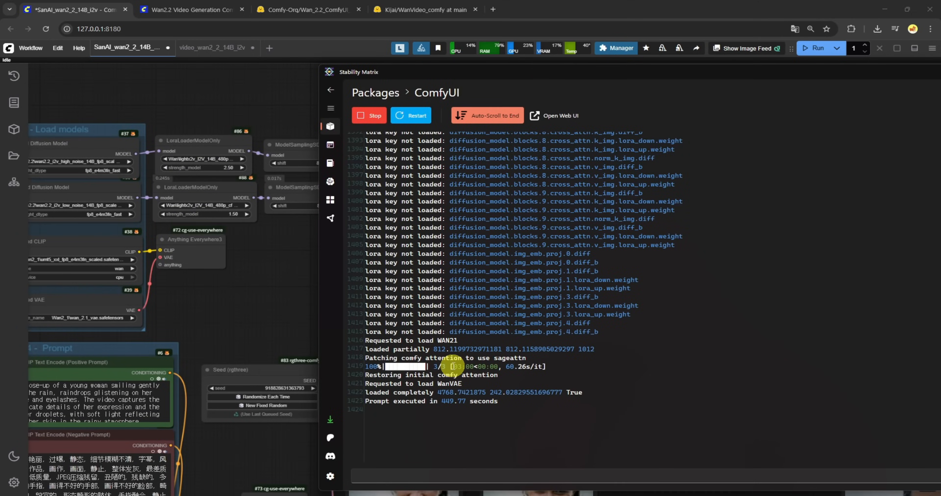
{"action": "scroll", "coordinate": [471, 367], "scroll_direction": "up", "scroll_amount": 15}
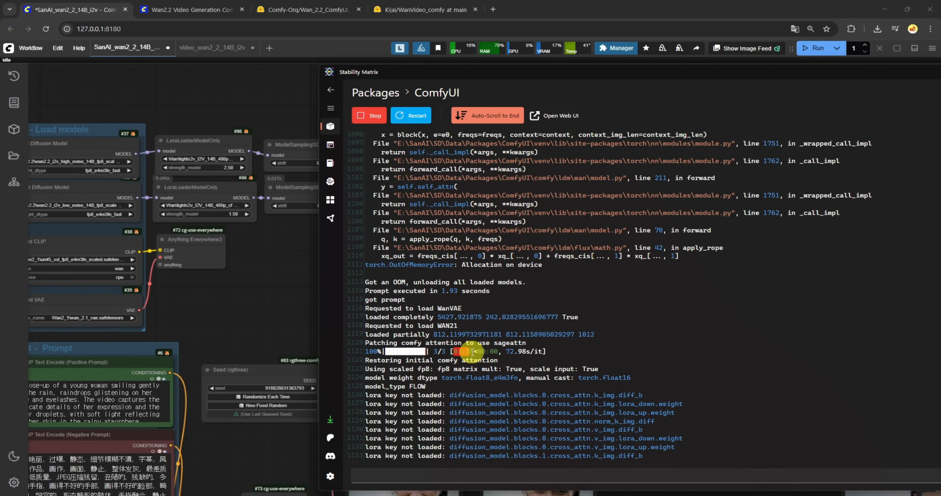
{"action": "scroll", "coordinate": [681, 342], "scroll_direction": "down", "scroll_amount": 6}
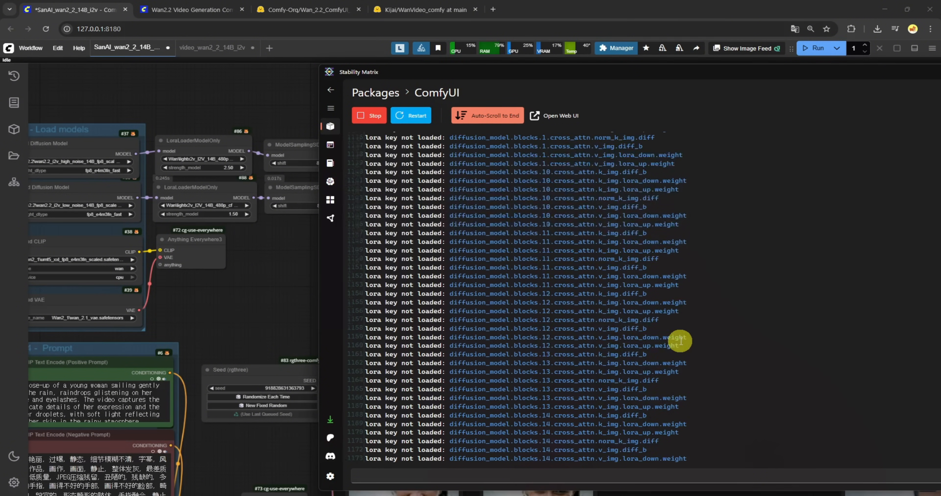
{"action": "key", "text": "alt+Tab"}
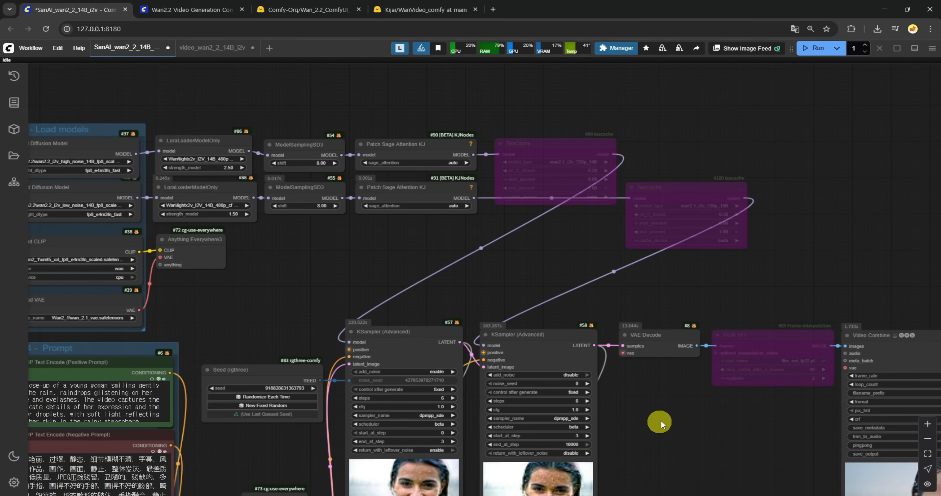
{"action": "left_click_drag", "start_coordinate": [660, 426], "coordinate": [495, 261]}
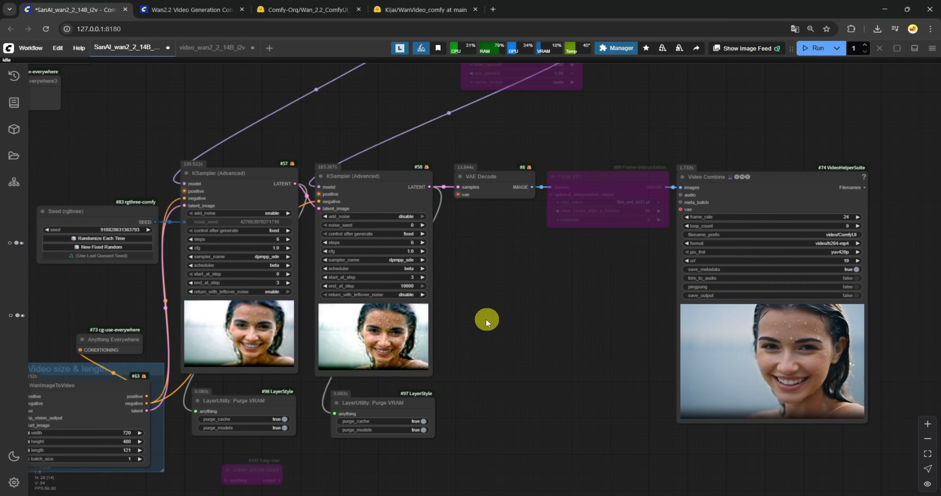
Set the steps to 4 in both KSampler (Advanced) nodes.
{"action": "left_click_drag", "start_coordinate": [487, 320], "coordinate": [567, 288]}
{"action": "left_click_drag", "start_coordinate": [154, 119], "coordinate": [184, 146]}
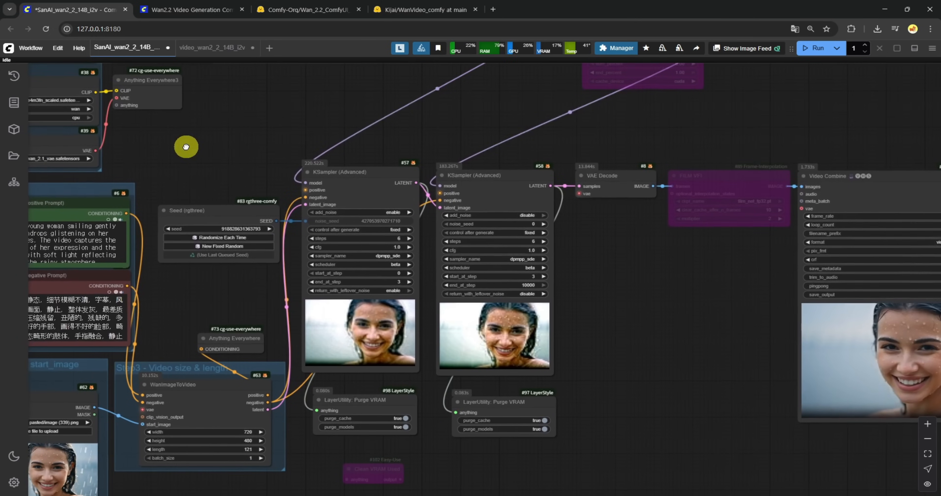
{"action": "scroll", "coordinate": [422, 239], "scroll_direction": "up", "scroll_amount": 5}
{"action": "scroll", "coordinate": [422, 239], "scroll_direction": "up", "scroll_amount": 3}
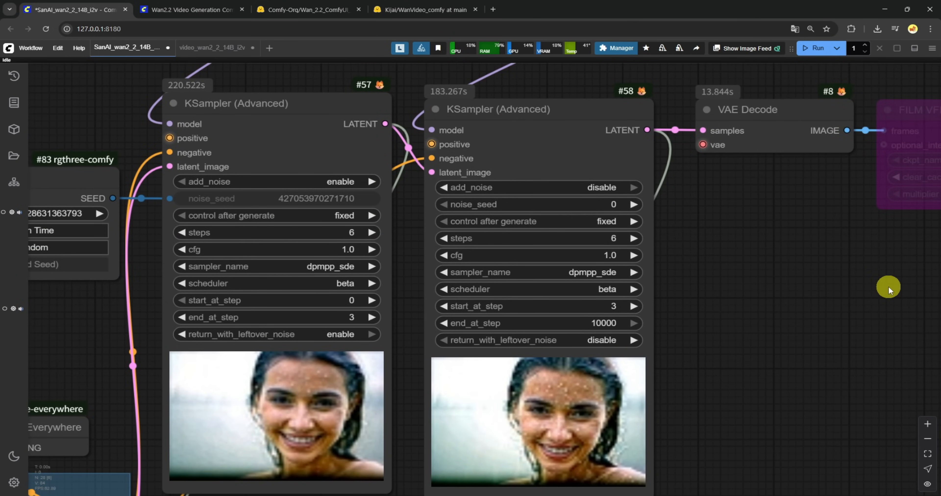
{"action": "scroll", "coordinate": [782, 284], "scroll_direction": "down", "scroll_amount": 5}
{"action": "scroll", "coordinate": [207, 272], "scroll_direction": "up", "scroll_amount": 5}
{"action": "left_click", "coordinate": [208, 271]}
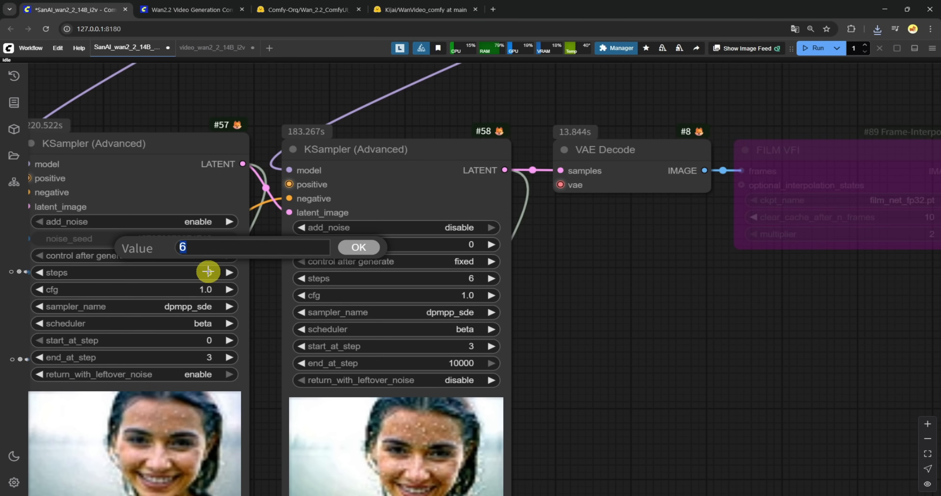
{"action": "type", "text": "4"}
{"action": "key", "text": "Return"}
{"action": "left_click", "coordinate": [472, 280]}
{"action": "type", "text": "4"}
{"action": "key", "text": "Return"}
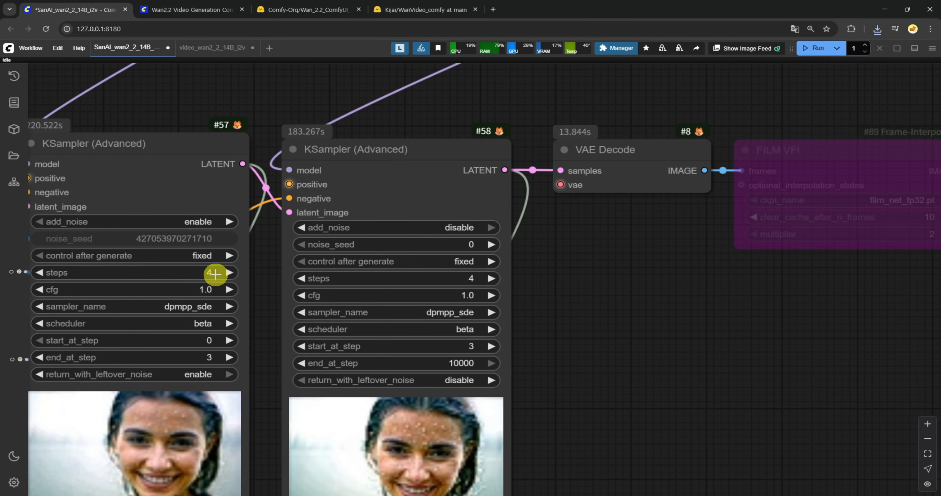
Set end_at_step to 2 in the first KSampler and start_at_step to 2 in the second.
{"action": "left_click", "coordinate": [207, 358]}
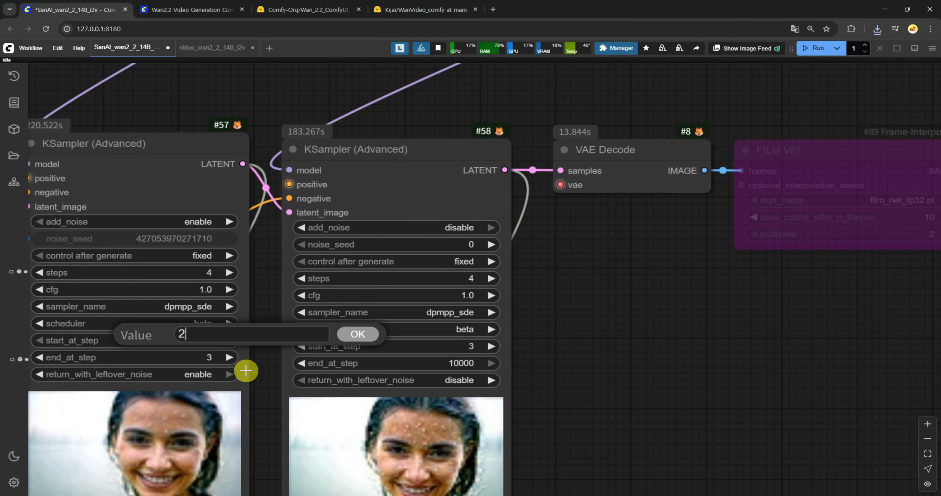
{"action": "type", "text": "2"}
{"action": "key", "text": "Return"}
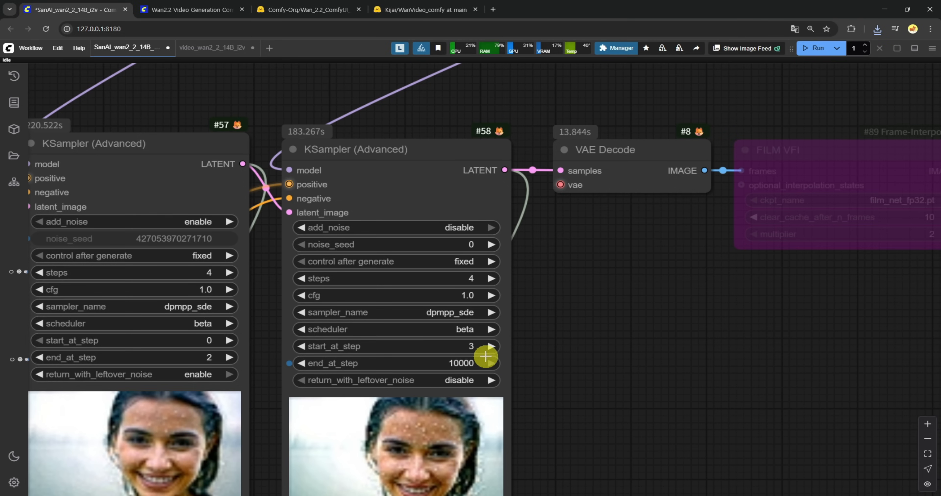
{"action": "left_click", "coordinate": [472, 349]}
{"action": "type", "text": "2"}
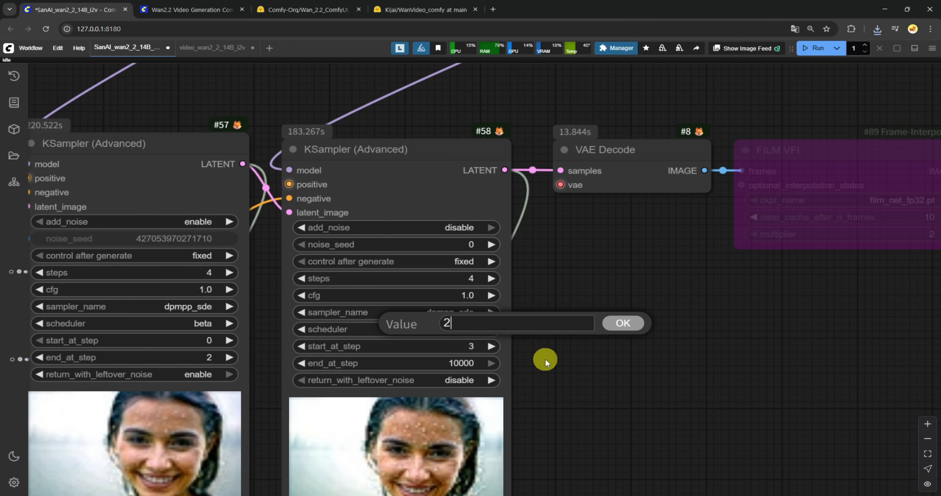
{"action": "key", "text": "Return"}
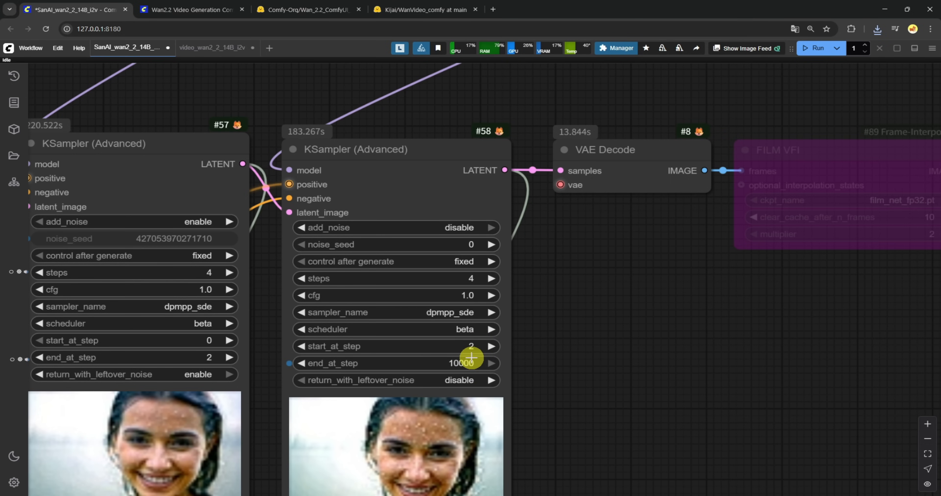
Run the workflow with the reduced sampler steps to generate a new clip.
{"action": "scroll", "coordinate": [462, 363], "scroll_direction": "down", "scroll_amount": 8}
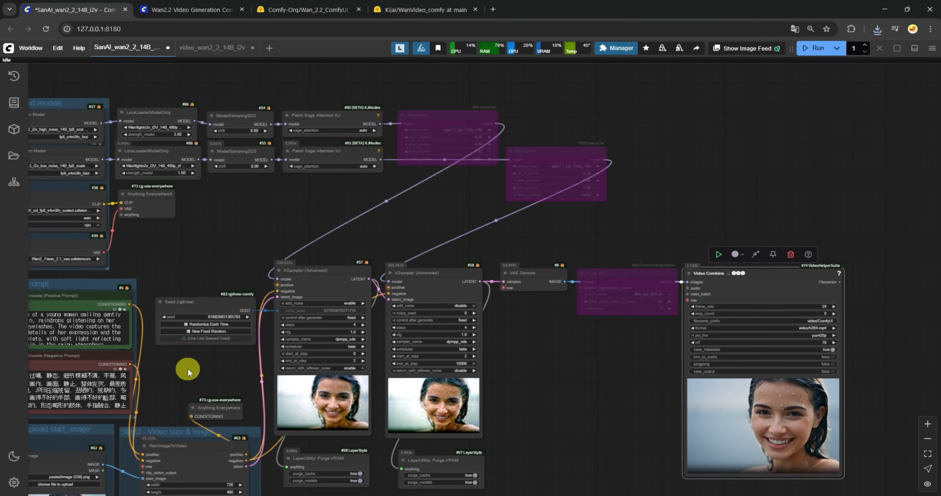
{"action": "left_click_drag", "start_coordinate": [188, 368], "coordinate": [233, 319]}
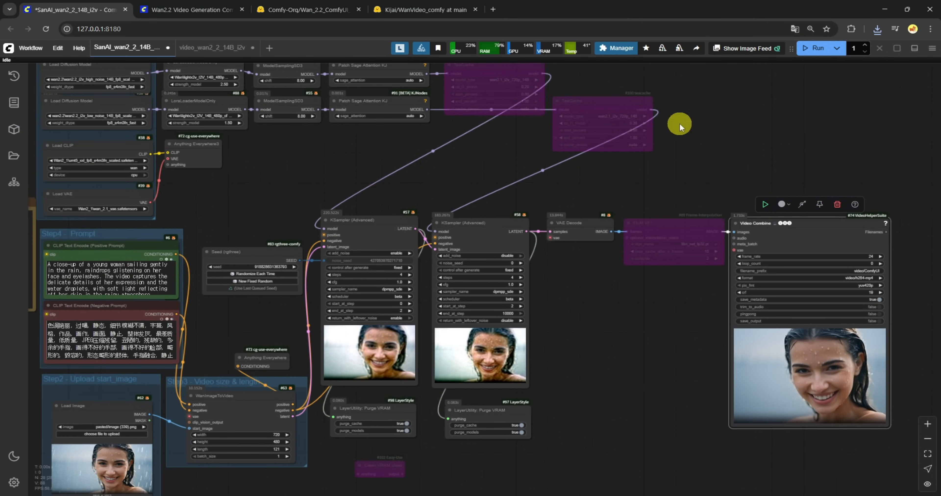
{"action": "left_click", "coordinate": [814, 49]}
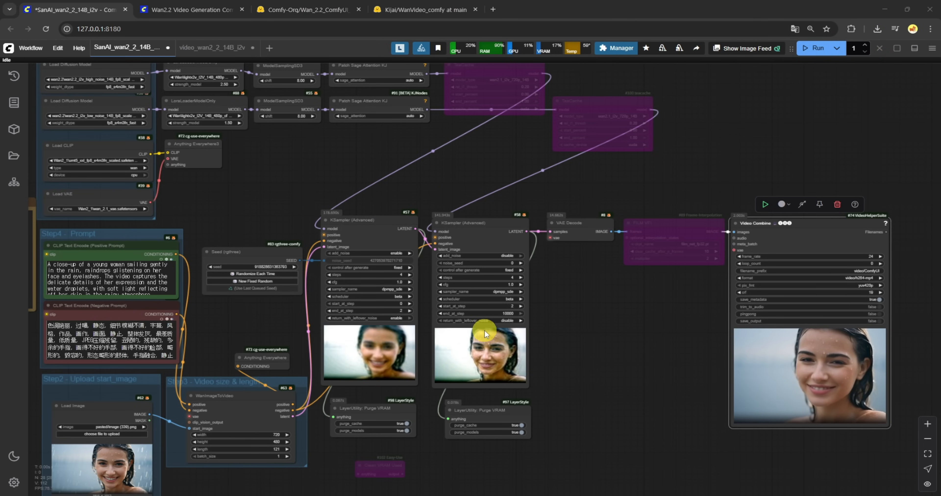
Examine the new clip in the Video Combine preview and check both samplers' times in the Stability Matrix console log.
{"action": "left_click_drag", "start_coordinate": [682, 333], "coordinate": [368, 309]}
{"action": "scroll", "coordinate": [477, 343], "scroll_direction": "up", "scroll_amount": 10}
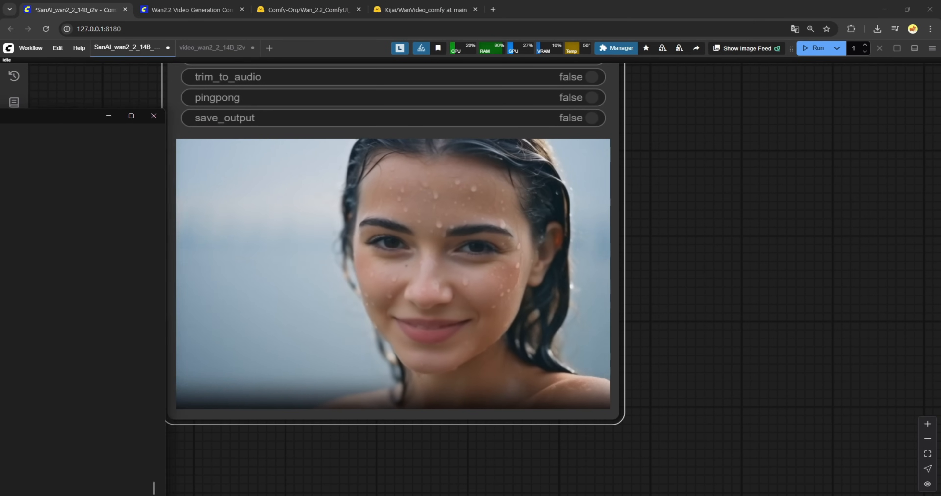
{"action": "left_click_drag", "start_coordinate": [0, 118], "coordinate": [816, 80]}
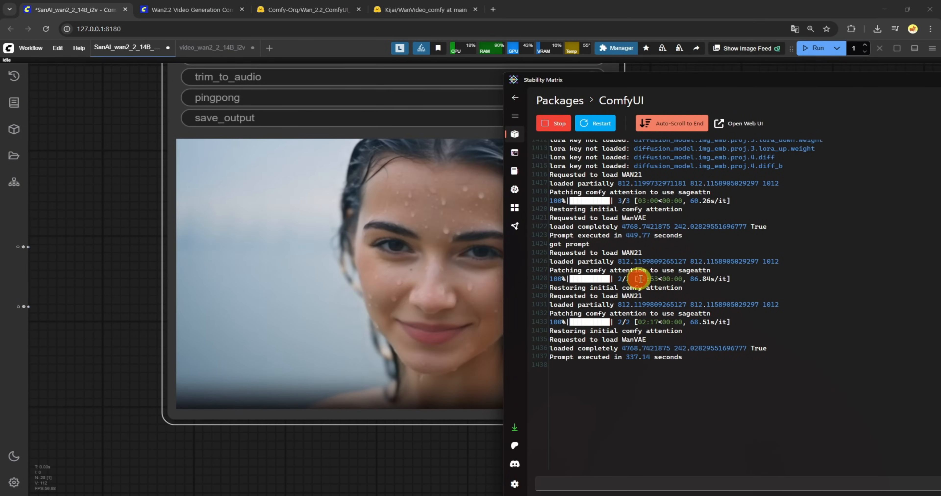
{"action": "left_click_drag", "start_coordinate": [638, 280], "coordinate": [658, 279]}
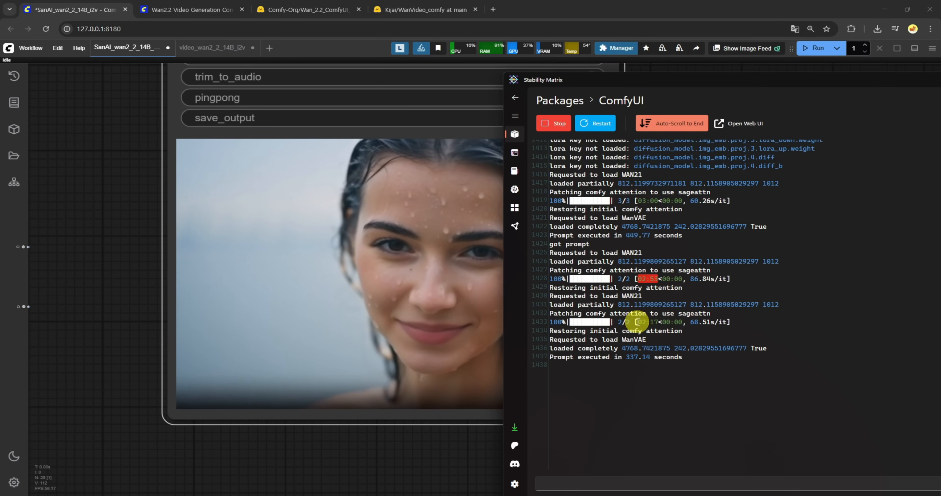
{"action": "left_click_drag", "start_coordinate": [638, 322], "coordinate": [656, 322]}
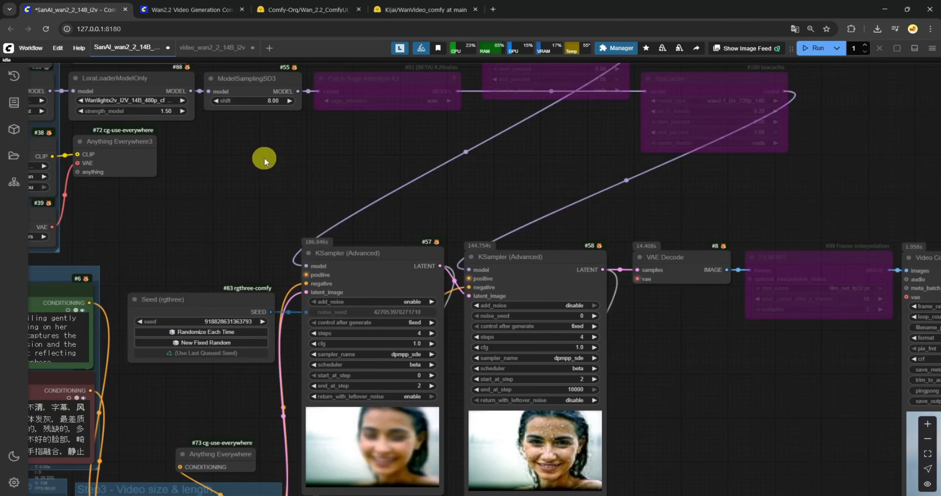
Review the LoRA loaders, the bypassed Patch Sage Attention nodes and the execution times of both KSamplers.
{"action": "left_click_drag", "start_coordinate": [265, 161], "coordinate": [351, 313]}
{"action": "scroll", "coordinate": [241, 248], "scroll_direction": "up", "scroll_amount": 8}
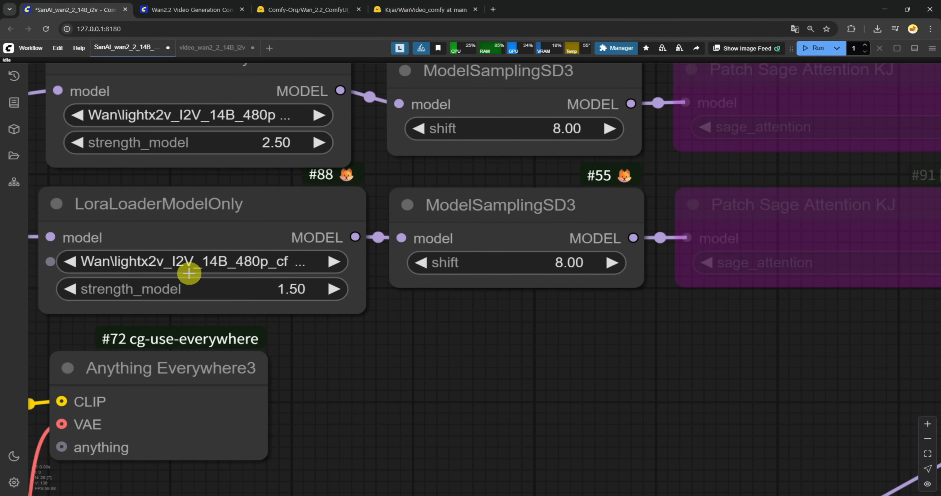
{"action": "scroll", "coordinate": [189, 274], "scroll_direction": "down", "scroll_amount": 9}
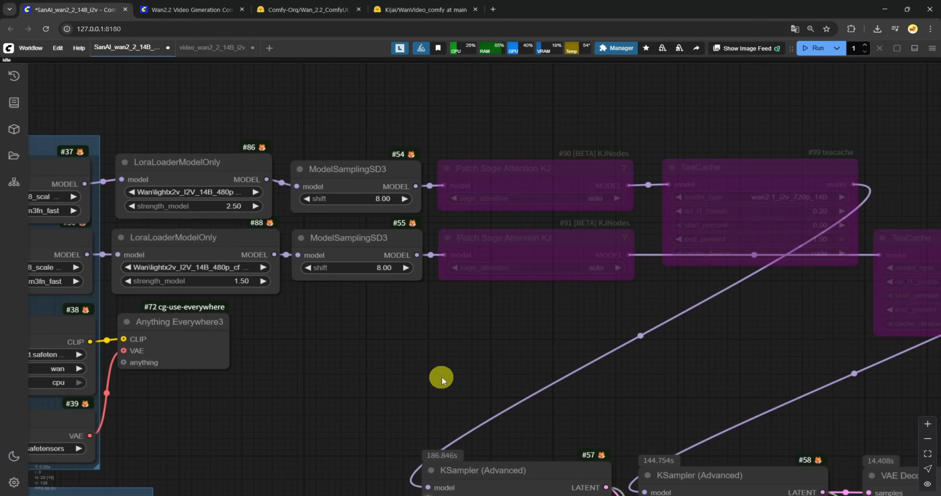
{"action": "left_click_drag", "start_coordinate": [439, 378], "coordinate": [275, 195]}
{"action": "scroll", "coordinate": [687, 394], "scroll_direction": "down", "scroll_amount": 4}
{"action": "left_click_drag", "start_coordinate": [738, 445], "coordinate": [612, 283]}
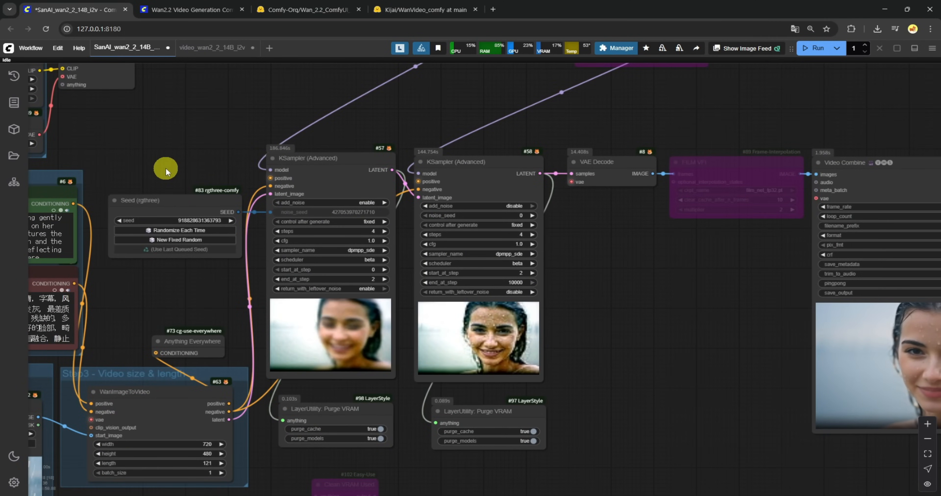
Inspect the finished clip up close in the Video Combine node and download it from the preview.
{"action": "left_click_drag", "start_coordinate": [746, 304], "coordinate": [359, 267]}
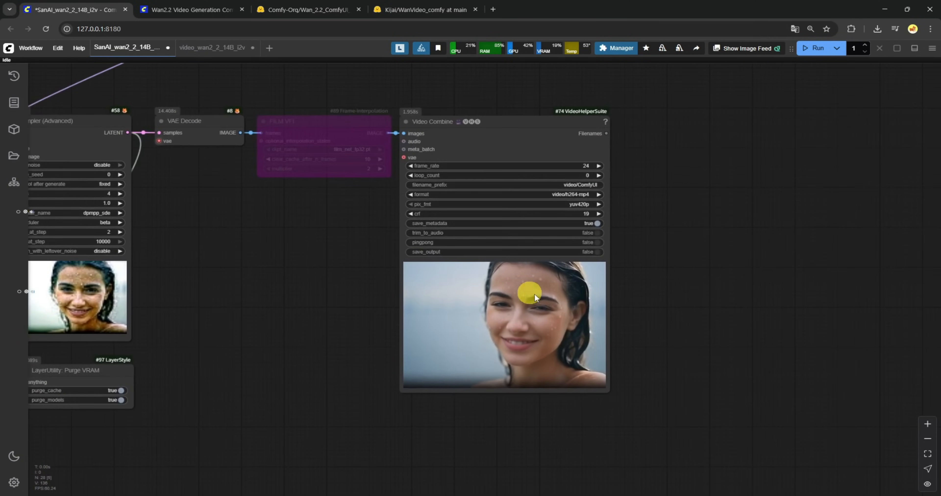
{"action": "scroll", "coordinate": [531, 293], "scroll_direction": "up", "scroll_amount": 10}
{"action": "scroll", "coordinate": [452, 304], "scroll_direction": "down", "scroll_amount": 5}
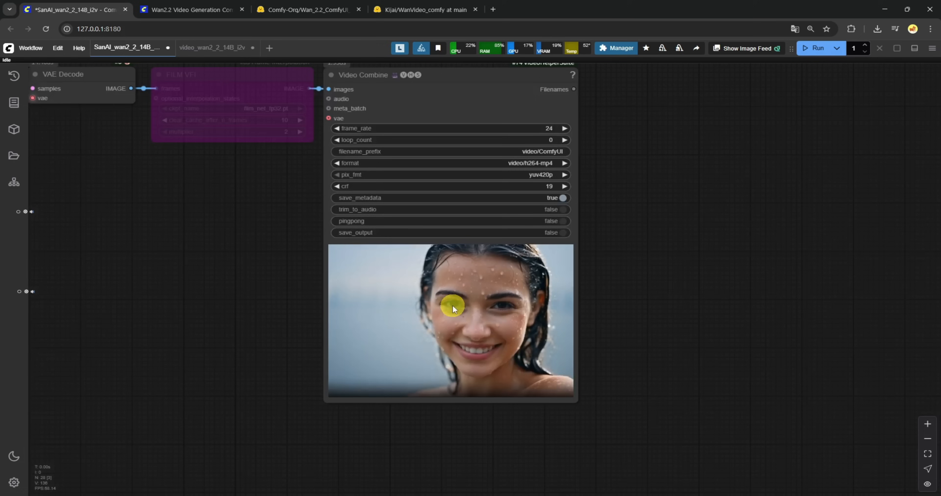
{"action": "right_click", "coordinate": [440, 273]}
{"action": "left_click", "coordinate": [455, 136]}
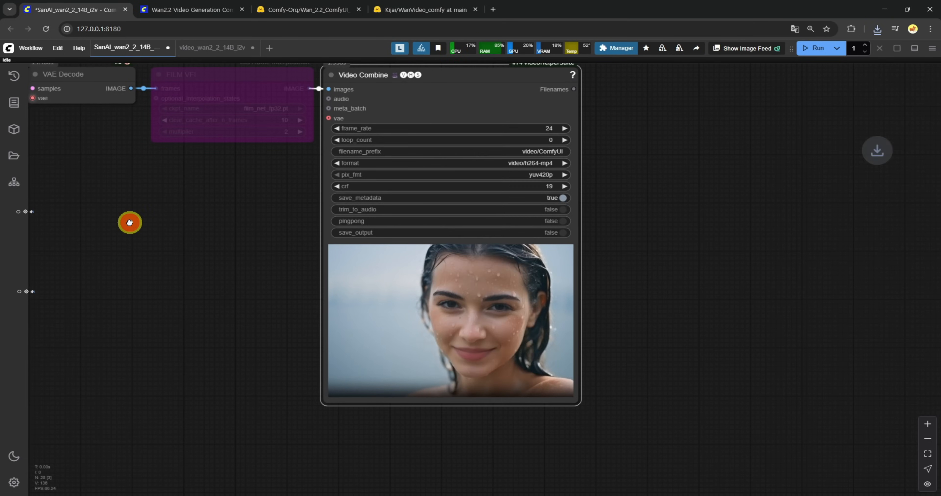
Review the Prompt note's lighting, time, camera, saturation and composition keywords beside the prompt nodes.
{"action": "left_click_drag", "start_coordinate": [131, 222], "coordinate": [725, 364]}
{"action": "left_click_drag", "start_coordinate": [90, 167], "coordinate": [373, 171]}
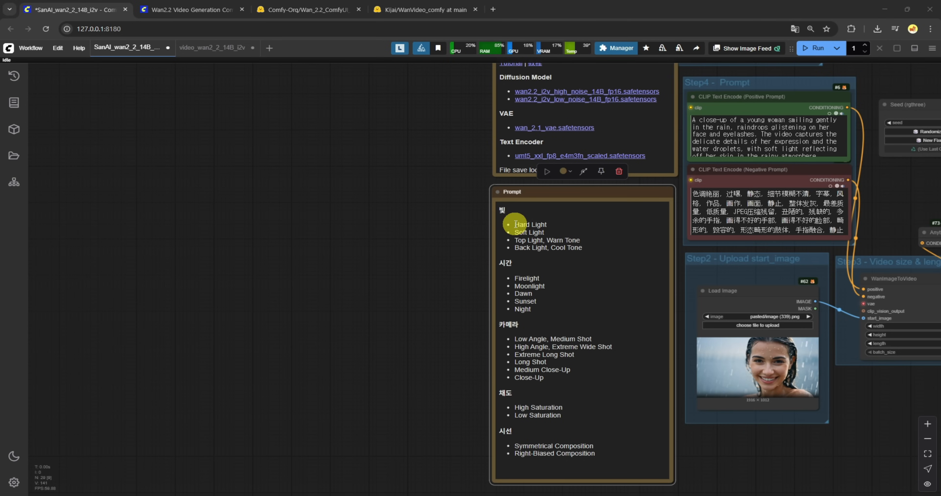
{"action": "left_click", "coordinate": [572, 230]}
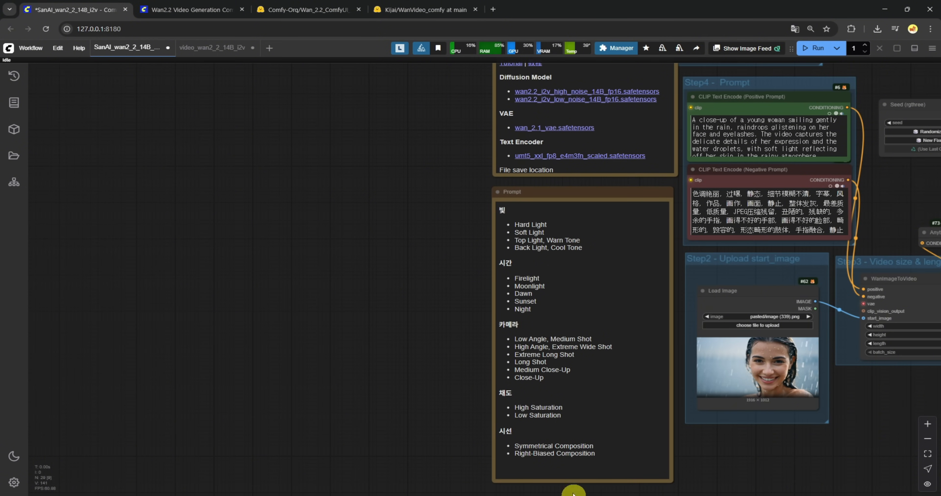
{"action": "left_click_drag", "start_coordinate": [420, 204], "coordinate": [151, 289]}
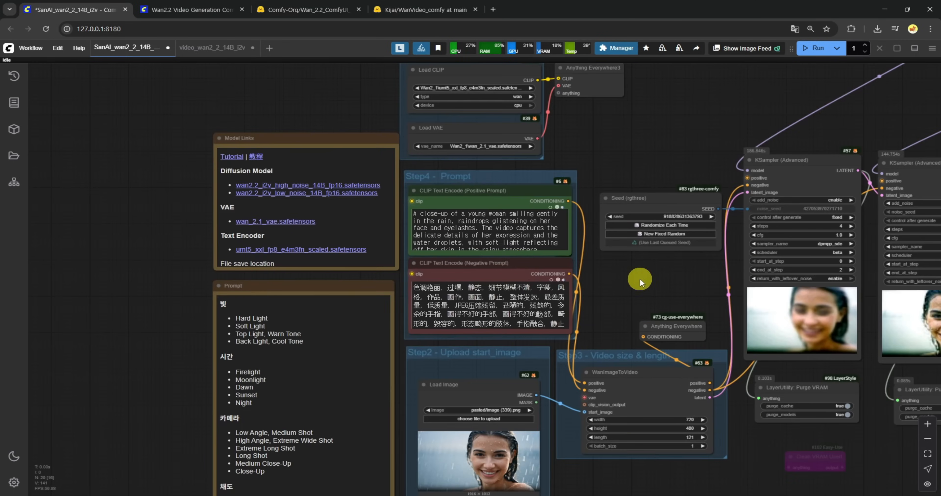
{"action": "left_click_drag", "start_coordinate": [640, 279], "coordinate": [543, 290]}
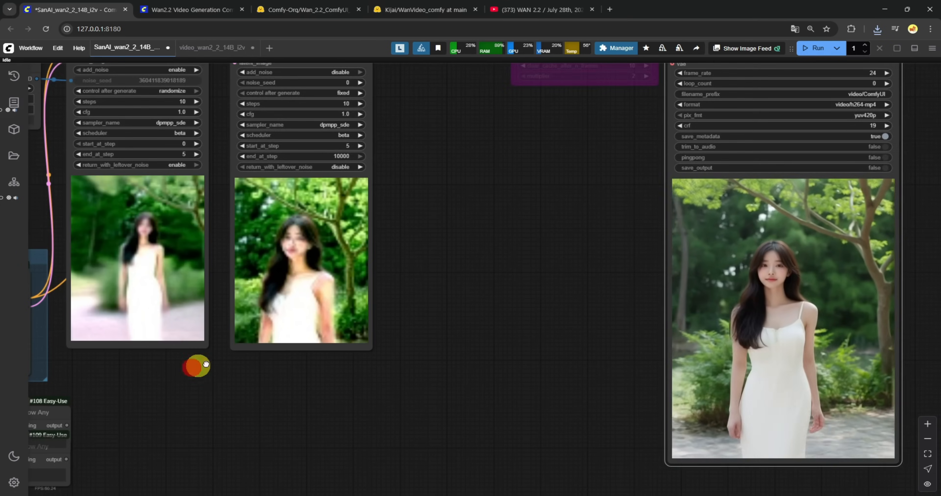
Review the start image and Image Resize nodes of the portrait workflow, and watch its clip in Video Combine.
{"action": "left_click_drag", "start_coordinate": [196, 365], "coordinate": [557, 312]}
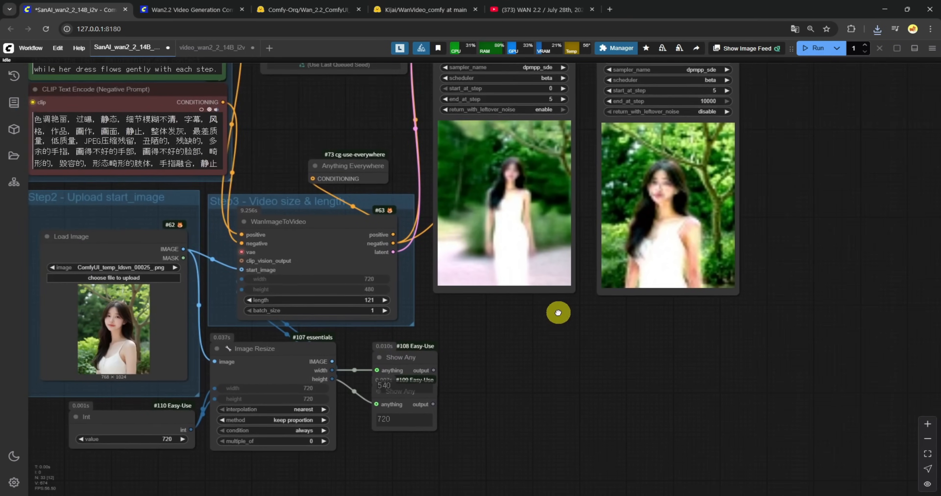
{"action": "scroll", "coordinate": [559, 325], "scroll_direction": "up", "scroll_amount": 2}
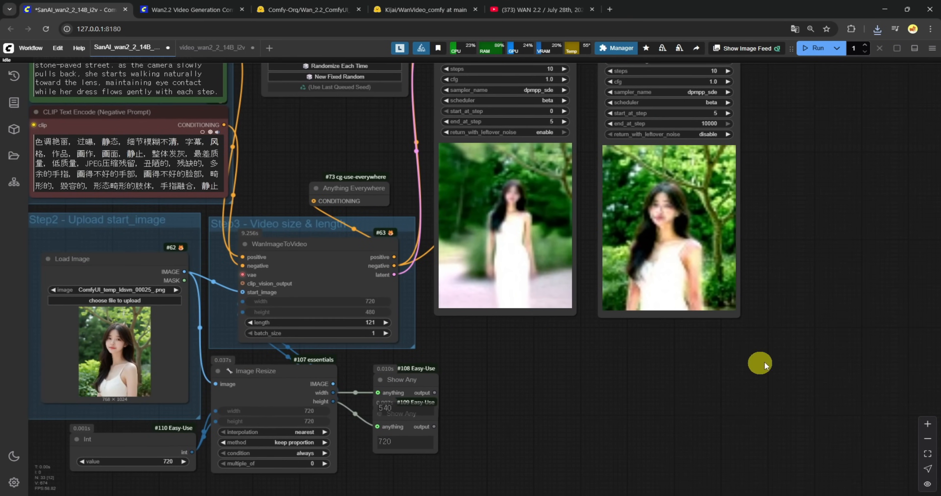
{"action": "left_click_drag", "start_coordinate": [806, 367], "coordinate": [148, 398]}
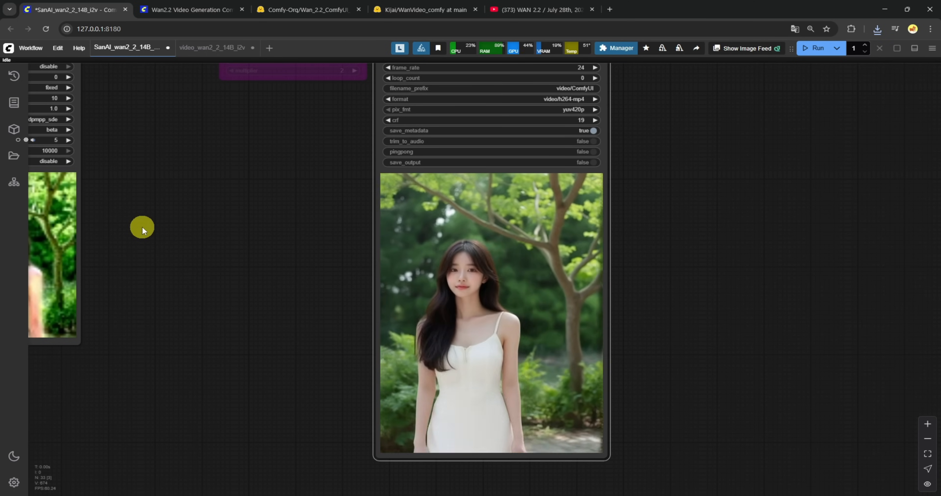
{"action": "left_click", "coordinate": [141, 227]}
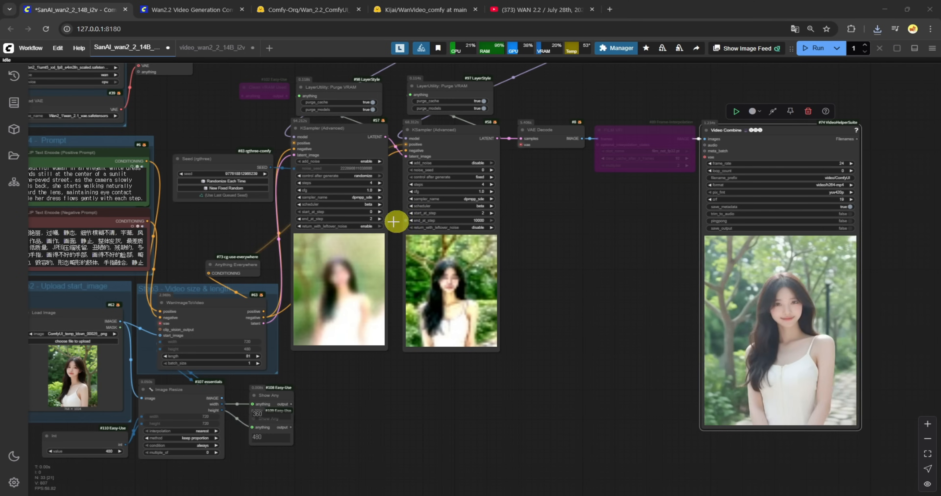
Check the 4-step portrait run's sampler settings and examine the woman's face and dress in its clip preview.
{"action": "scroll", "coordinate": [368, 185], "scroll_direction": "up", "scroll_amount": 2}
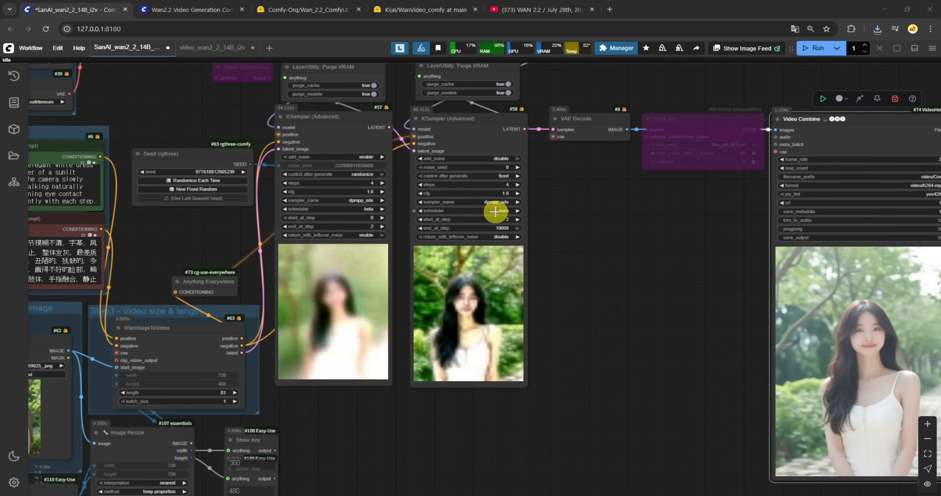
{"action": "left_click_drag", "start_coordinate": [730, 309], "coordinate": [314, 269]}
{"action": "scroll", "coordinate": [448, 337], "scroll_direction": "up", "scroll_amount": 5}
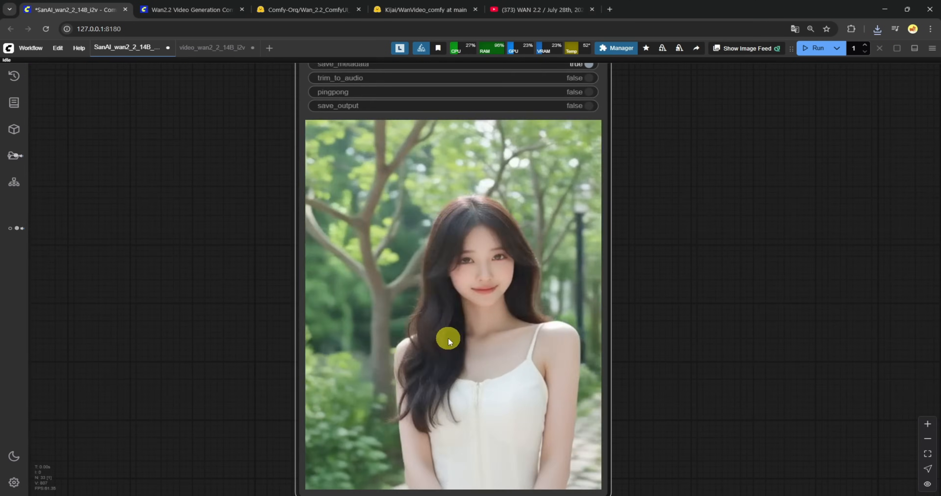
{"action": "scroll", "coordinate": [448, 338], "scroll_direction": "down", "scroll_amount": 1}
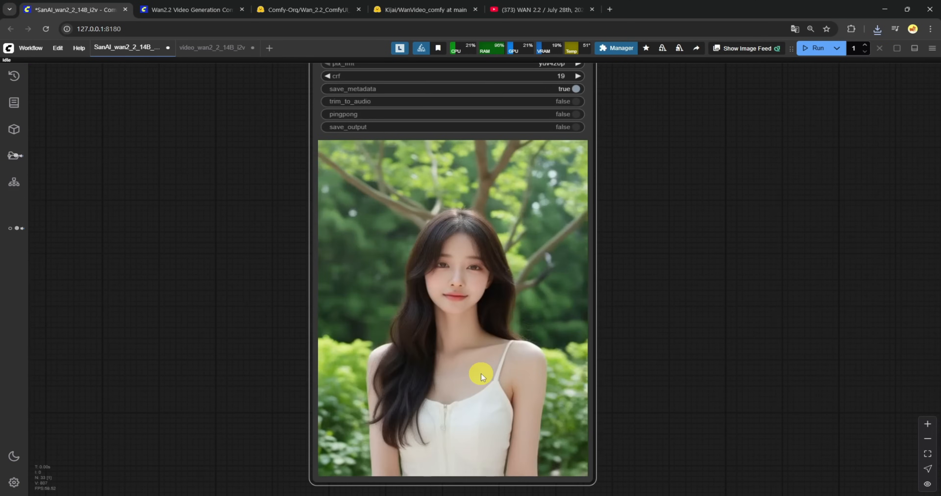
{"action": "scroll", "coordinate": [482, 374], "scroll_direction": "down", "scroll_amount": 5}
Check the resize value feeding Image Resize, and review the portrait runs' execution times in the Stability Matrix console.
{"action": "left_click_drag", "start_coordinate": [584, 373], "coordinate": [857, 331]}
{"action": "left_click_drag", "start_coordinate": [325, 394], "coordinate": [636, 343]}
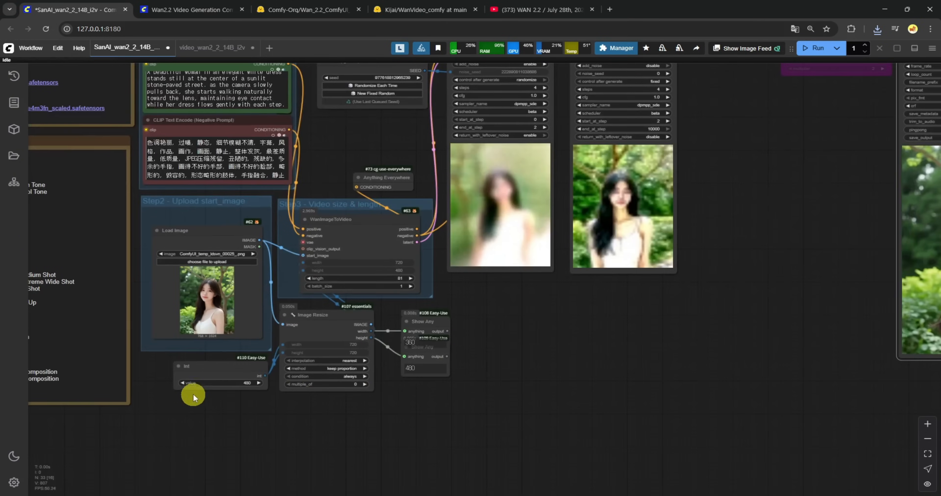
{"action": "left_click_drag", "start_coordinate": [799, 304], "coordinate": [475, 354]}
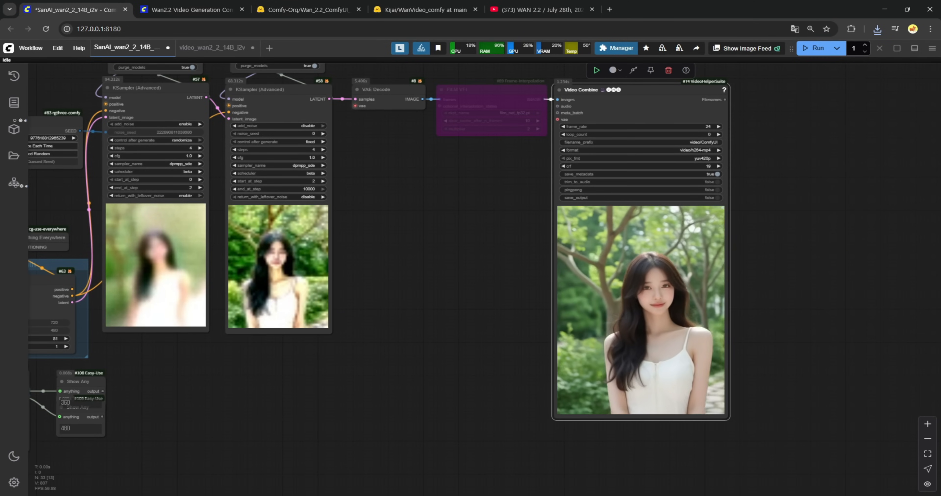
{"action": "left_click_drag", "start_coordinate": [0, 123], "coordinate": [368, 72]}
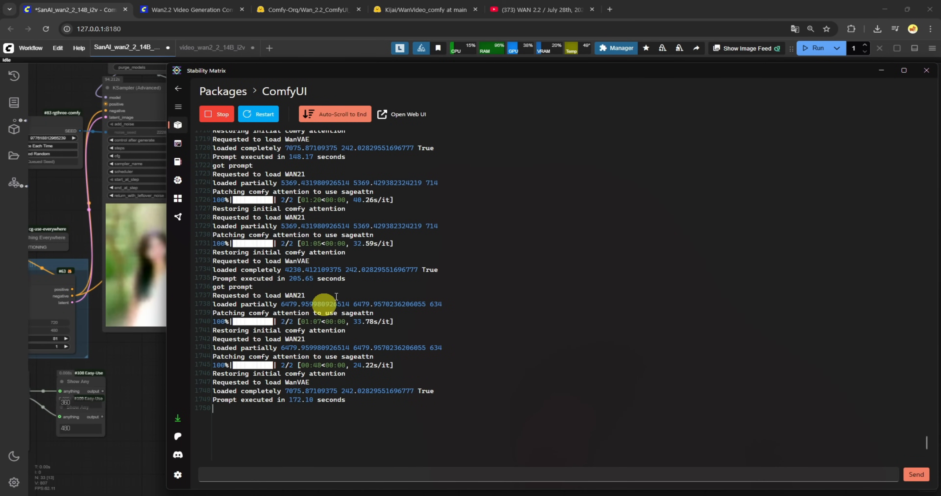
Switch from the Stability Matrix console back to the ComfyUI workflow and watch the portrait clip in Video Combine.
{"action": "left_click_drag", "start_coordinate": [591, 75], "coordinate": [414, 84]}
{"action": "left_click", "coordinate": [790, 312]}
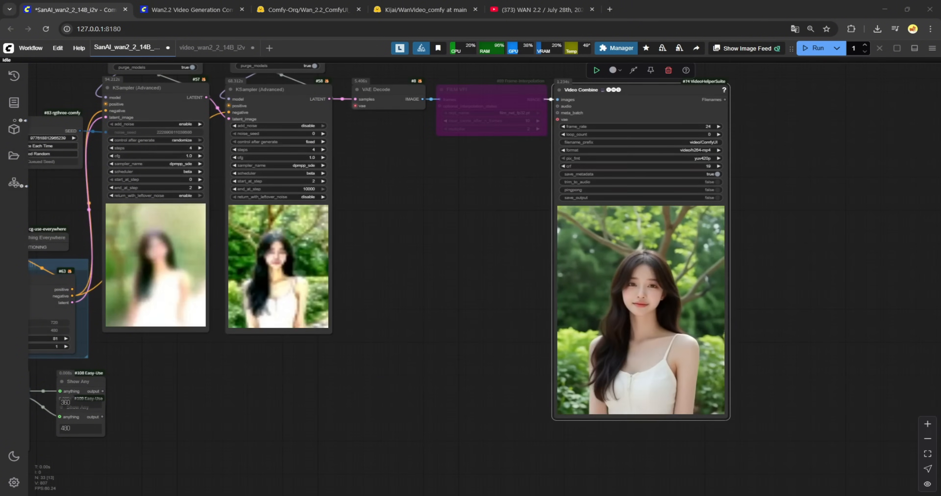
{"action": "left_click_drag", "start_coordinate": [790, 311], "coordinate": [607, 266]}
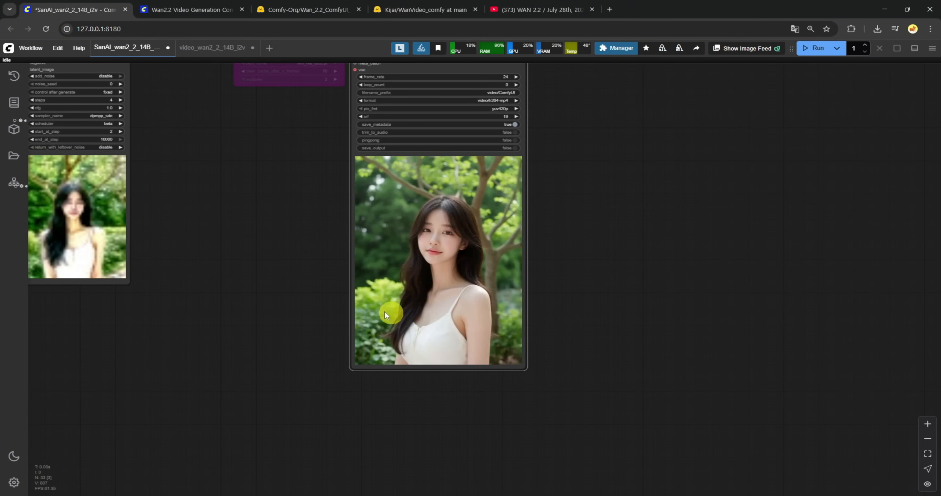
Review the full portrait workflow, from the model loaders, Lightx2v LoRAs and Patch Sage Attention nodes to the prompts and two KSamplers.
{"action": "left_click_drag", "start_coordinate": [237, 231], "coordinate": [298, 244]}
{"action": "scroll", "coordinate": [247, 187], "scroll_direction": "down", "scroll_amount": 3}
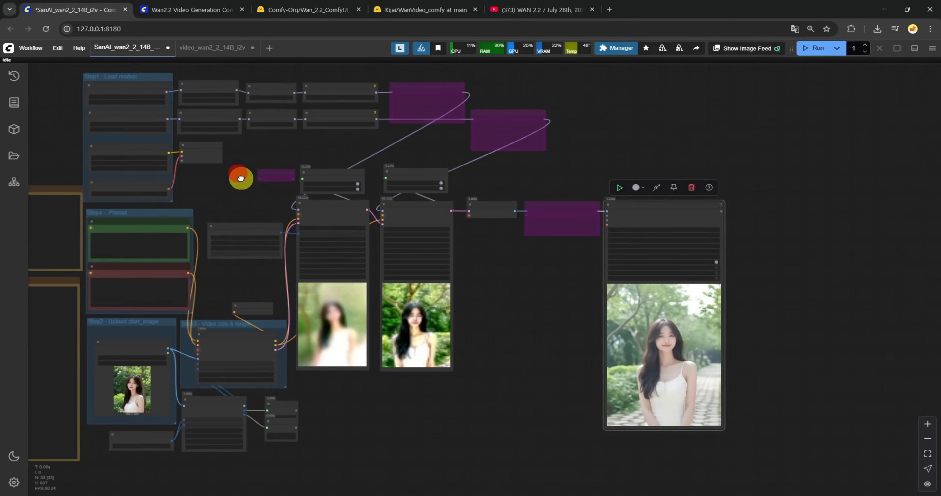
{"action": "left_click_drag", "start_coordinate": [241, 179], "coordinate": [247, 187]}
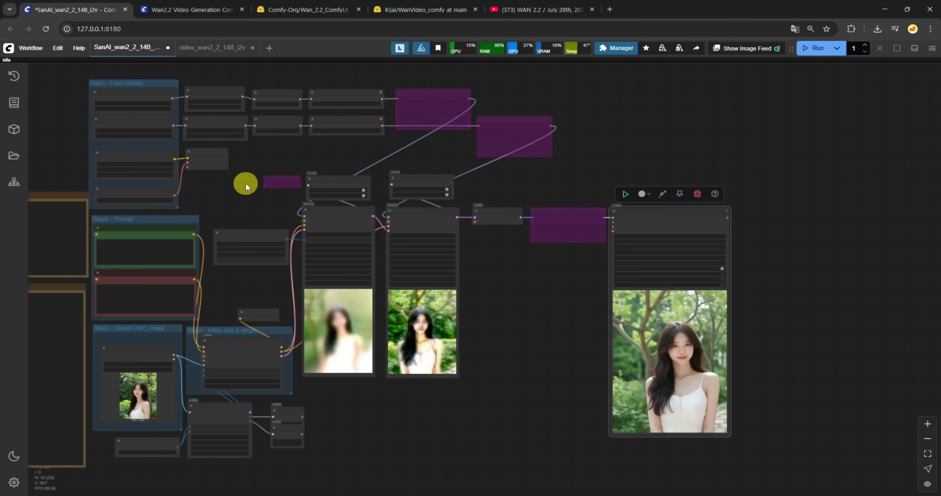
{"action": "scroll", "coordinate": [246, 183], "scroll_direction": "up", "scroll_amount": 3}
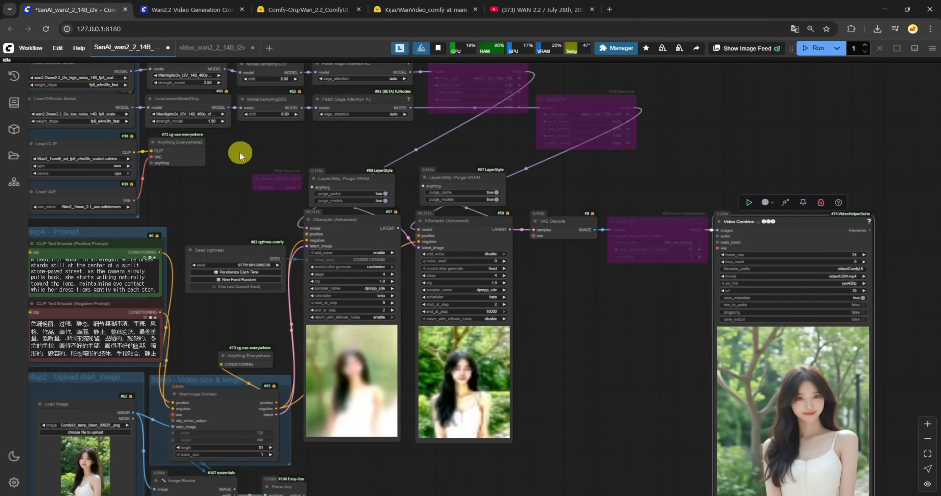
{"action": "left_click_drag", "start_coordinate": [240, 152], "coordinate": [248, 308]}
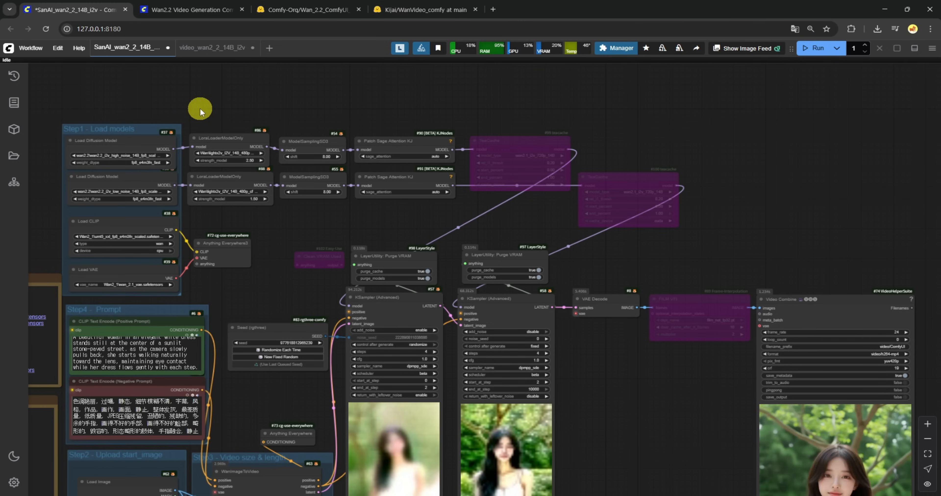
{"action": "scroll", "coordinate": [202, 150], "scroll_direction": "up", "scroll_amount": 5}
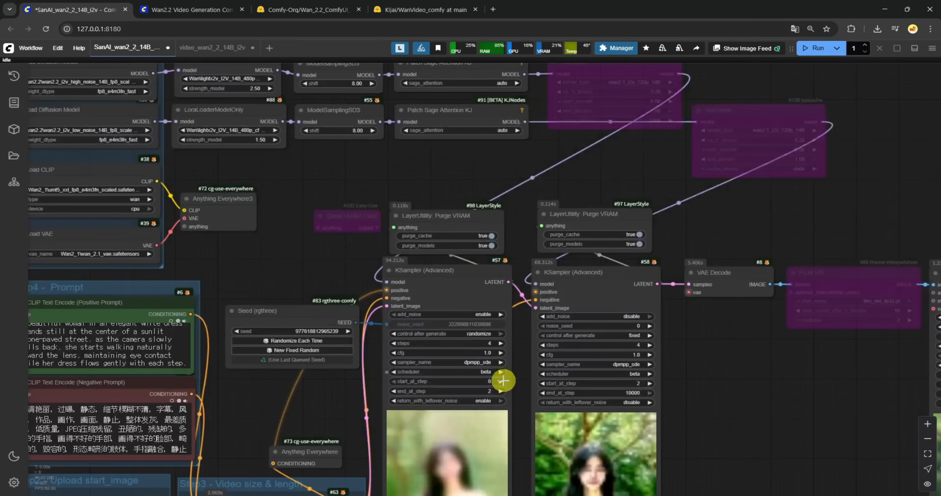
Examine the second KSampler's preview and settings, and compare them with the finished portrait video in Video Combine.
{"action": "left_click_drag", "start_coordinate": [760, 420], "coordinate": [331, 258]}
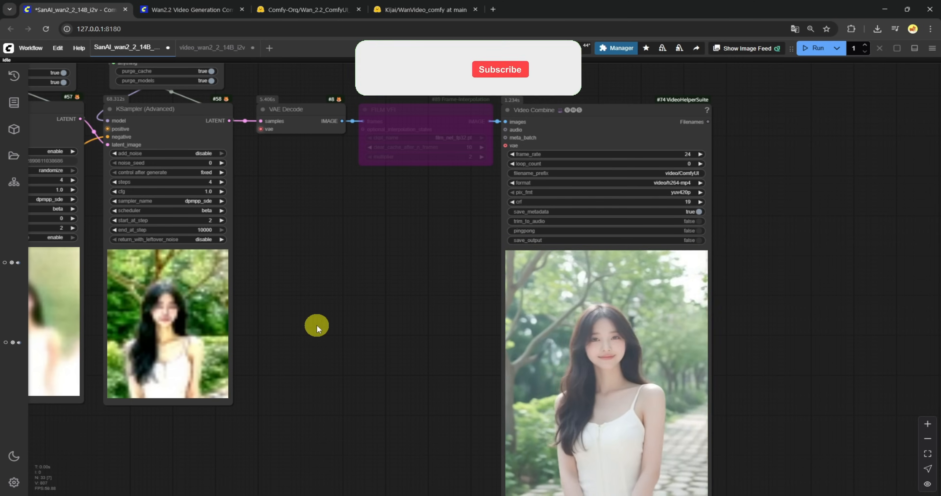
{"action": "left_click_drag", "start_coordinate": [411, 378], "coordinate": [299, 321]}
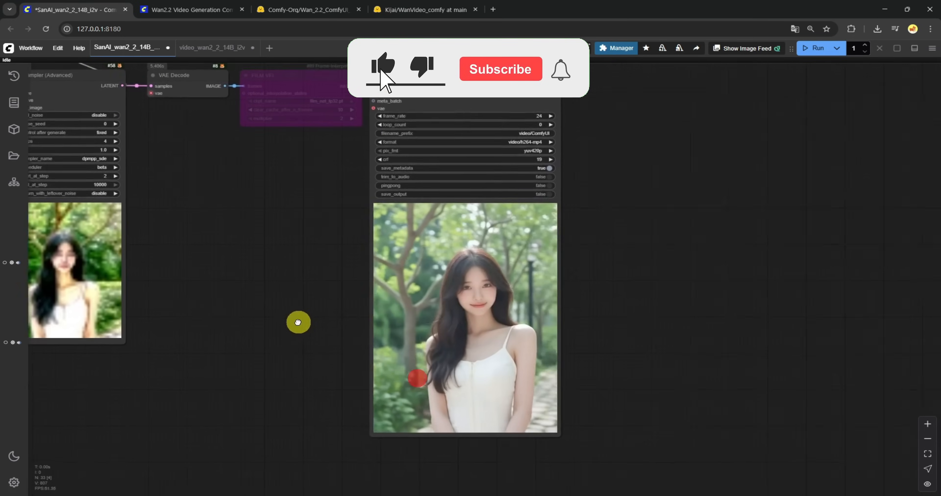
{"action": "scroll", "coordinate": [297, 322], "scroll_direction": "down", "scroll_amount": 1}
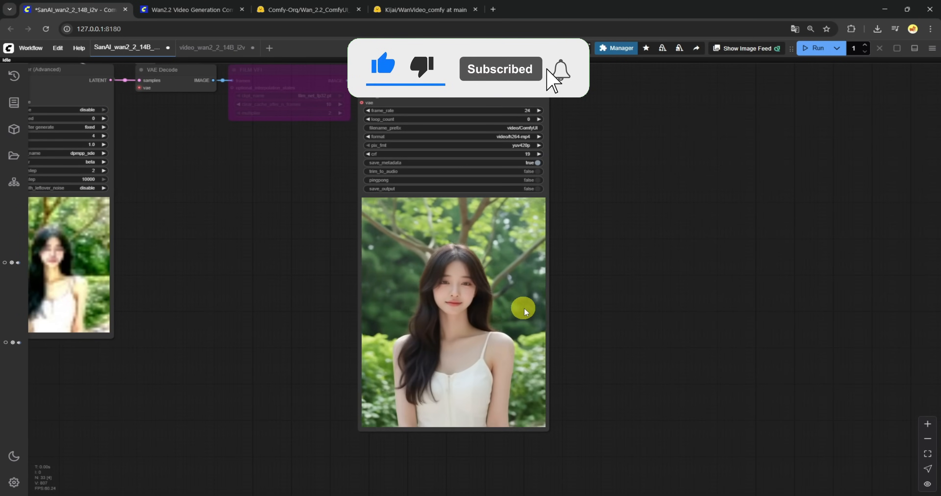